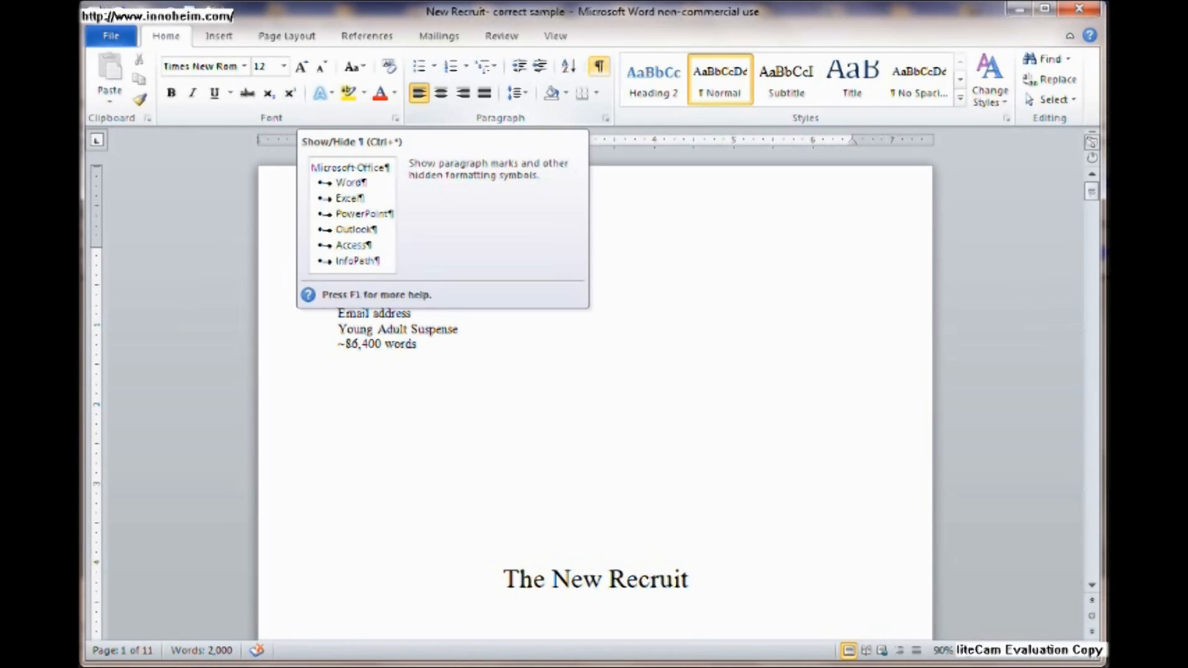
Toggle the paragraph marks and hidden formatting symbols on and off, leaving them hidden
{"action": "left_click", "coordinate": [599, 66]}
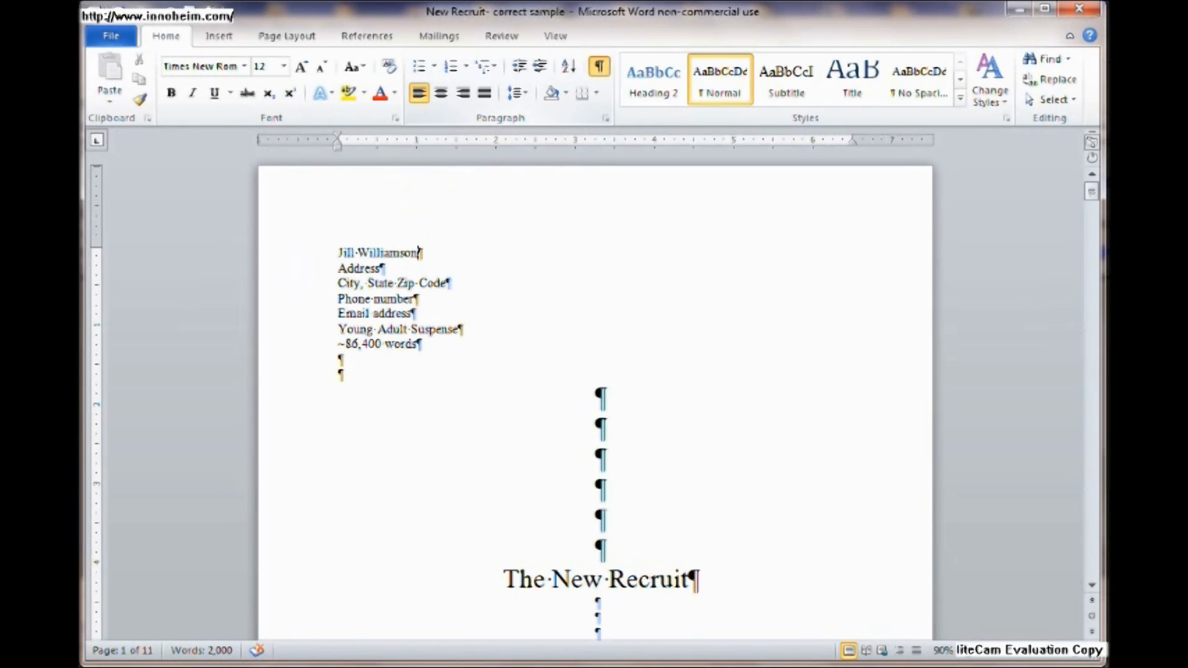
{"action": "key", "text": "ctrl+shift+8"}
{"action": "key", "text": "ctrl+shift+8"}
{"action": "key", "text": "ctrl+shift+8"}
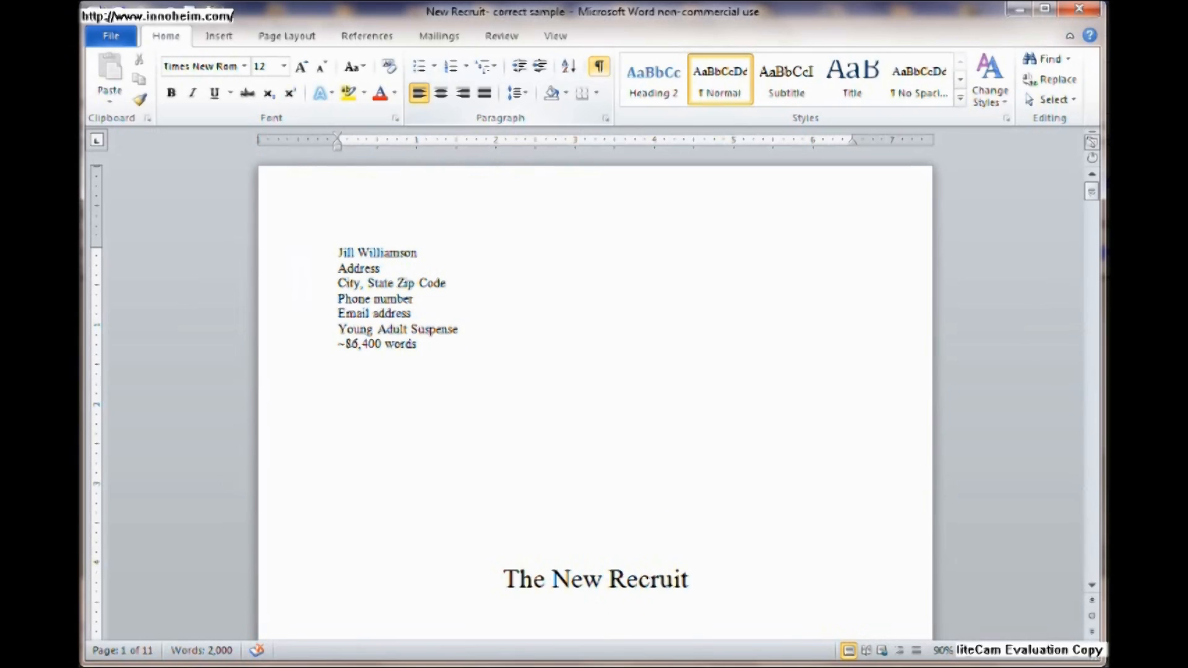
{"action": "key", "text": "ctrl+shift+8"}
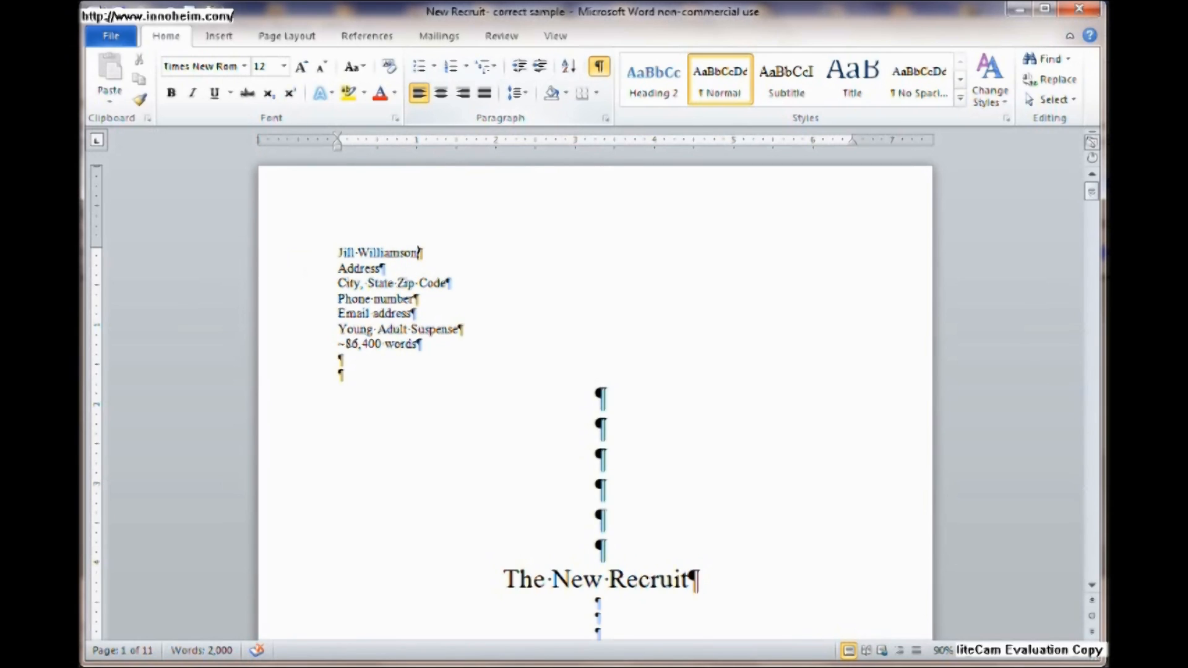
{"action": "key", "text": "ctrl+shift+8"}
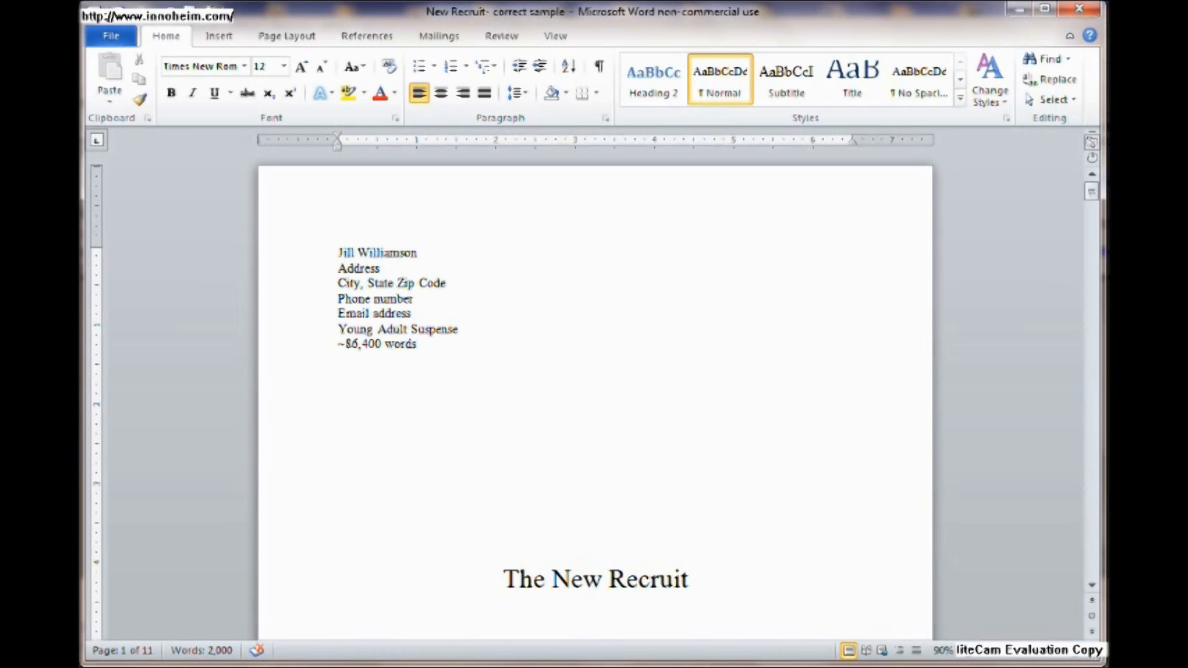
Check the title page's top, left and right margins in the custom margin settings and accept them
{"action": "left_click", "coordinate": [338, 254]}
{"action": "left_click", "coordinate": [286, 36]}
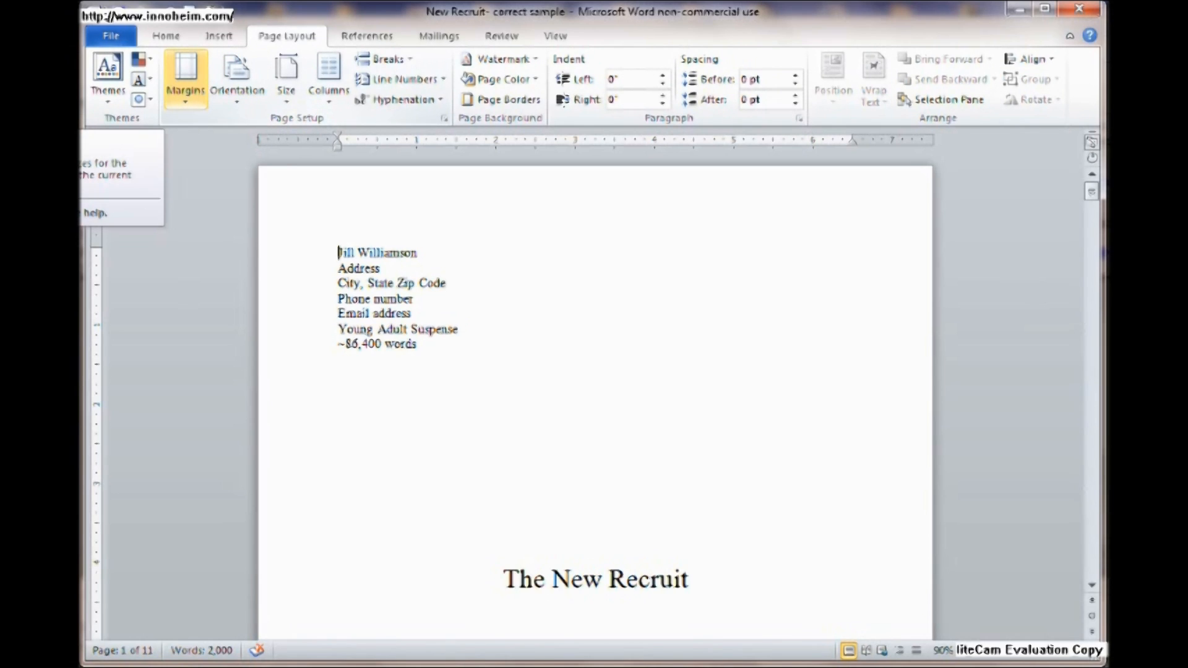
{"action": "left_click", "coordinate": [185, 77]}
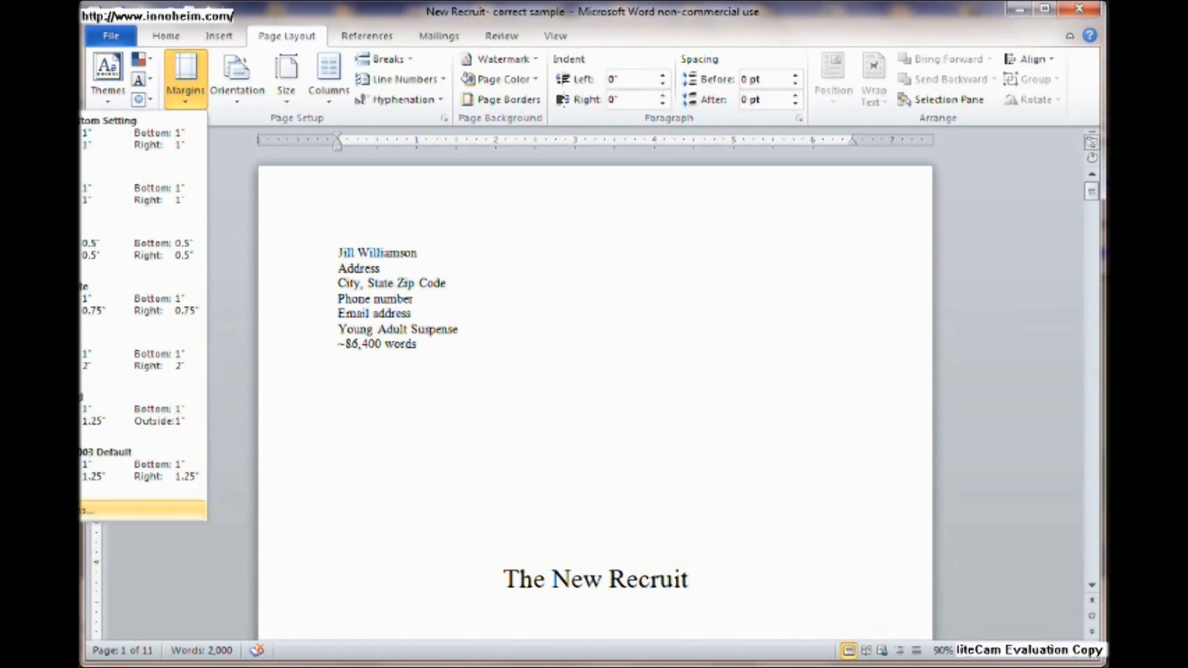
{"action": "left_click", "coordinate": [86, 510]}
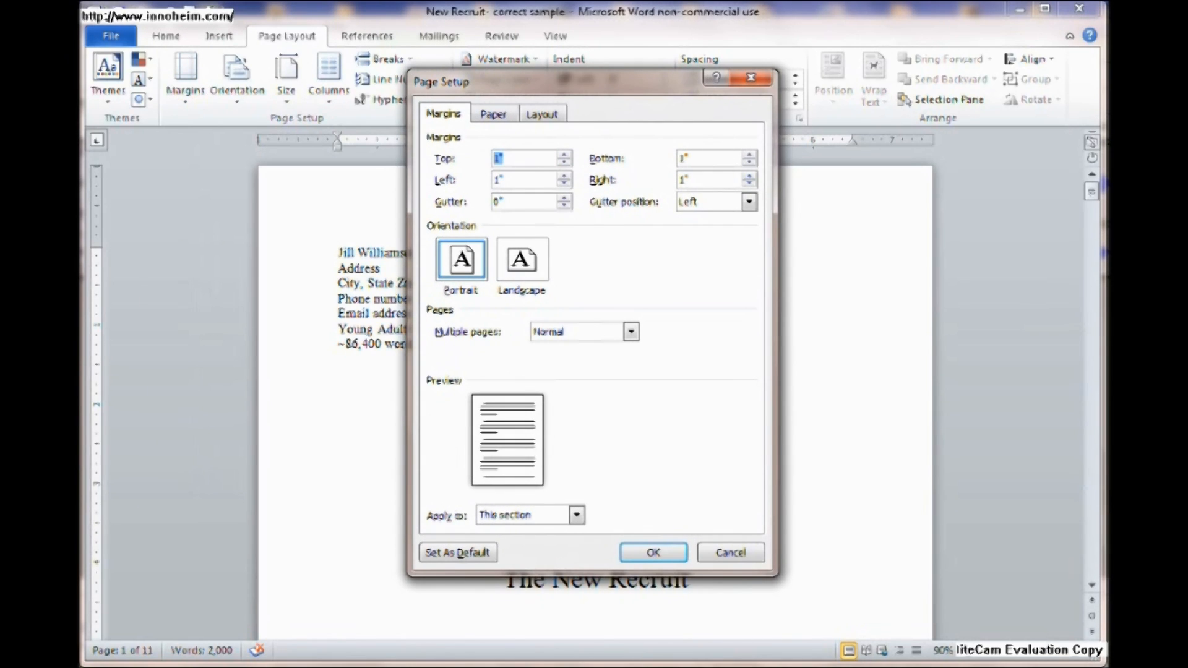
{"action": "left_click", "coordinate": [504, 158]}
{"action": "left_click", "coordinate": [505, 180]}
{"action": "left_click", "coordinate": [689, 180]}
{"action": "key", "text": "Return"}
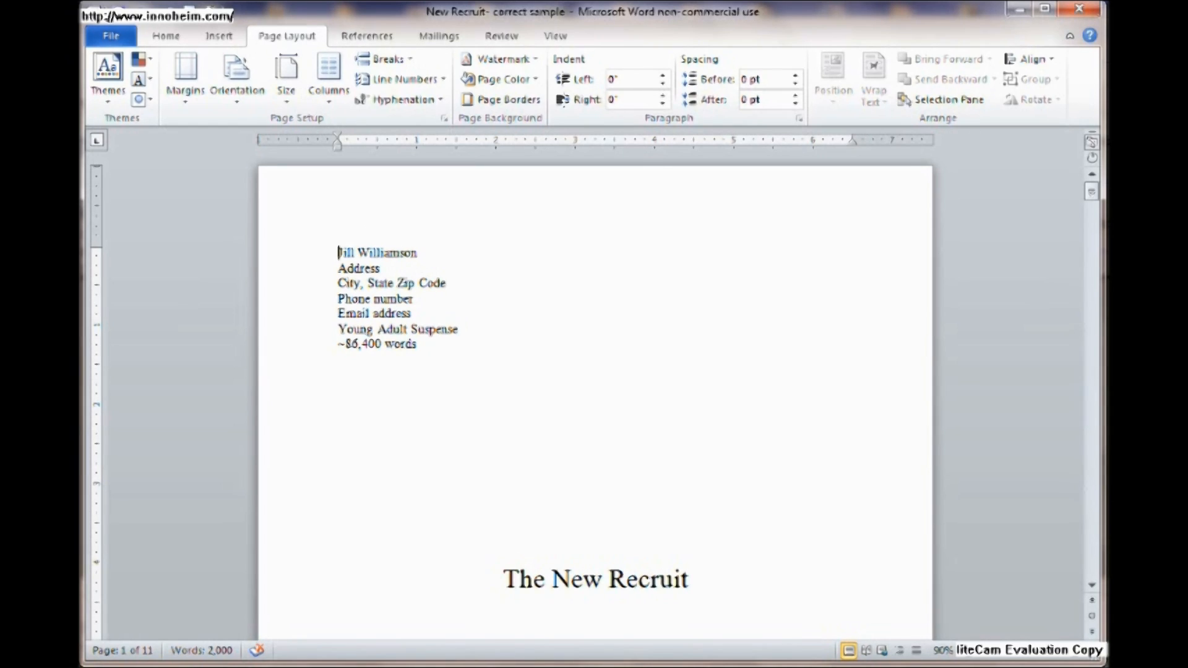
Highlight the contact block line by line from the author's name through the genre line
{"action": "key", "text": "shift+Down"}
{"action": "key", "text": "shift+Down"}
{"action": "key", "text": "shift+Down"}
{"action": "key", "text": "shift+Down"}
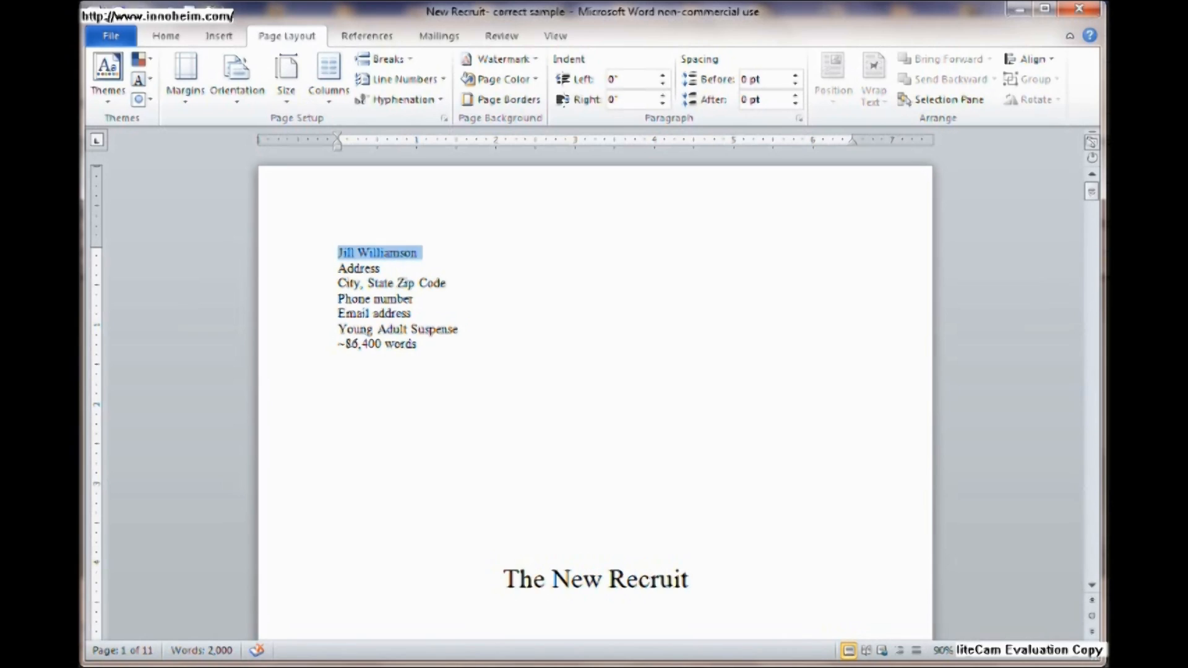
{"action": "key", "text": "shift+Down"}
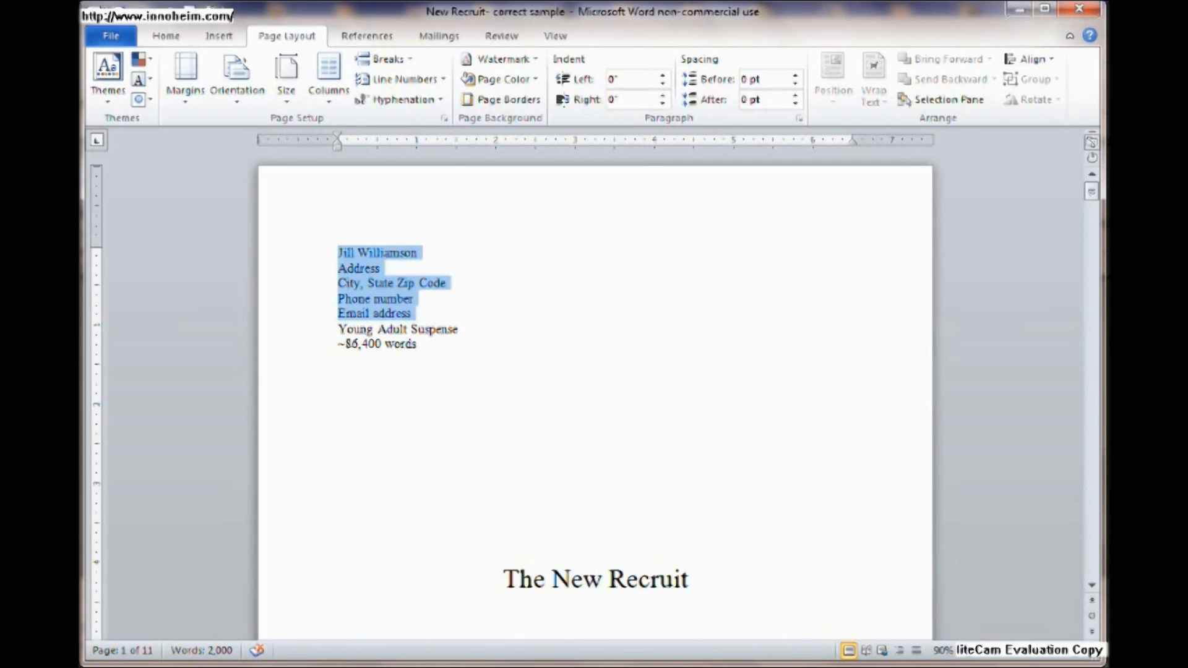
{"action": "key", "text": "shift+Down"}
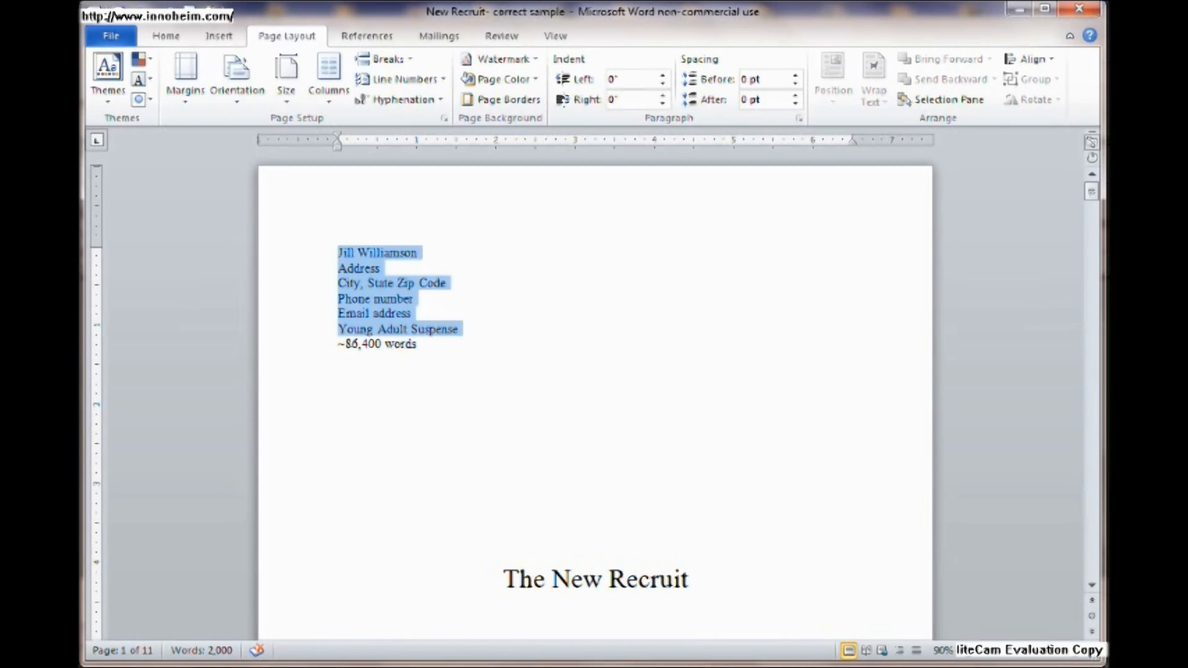
Highlight the approximate word-count line at the end of the contact block to review it
{"action": "left_click", "coordinate": [419, 344]}
{"action": "key", "text": "shift+Home"}
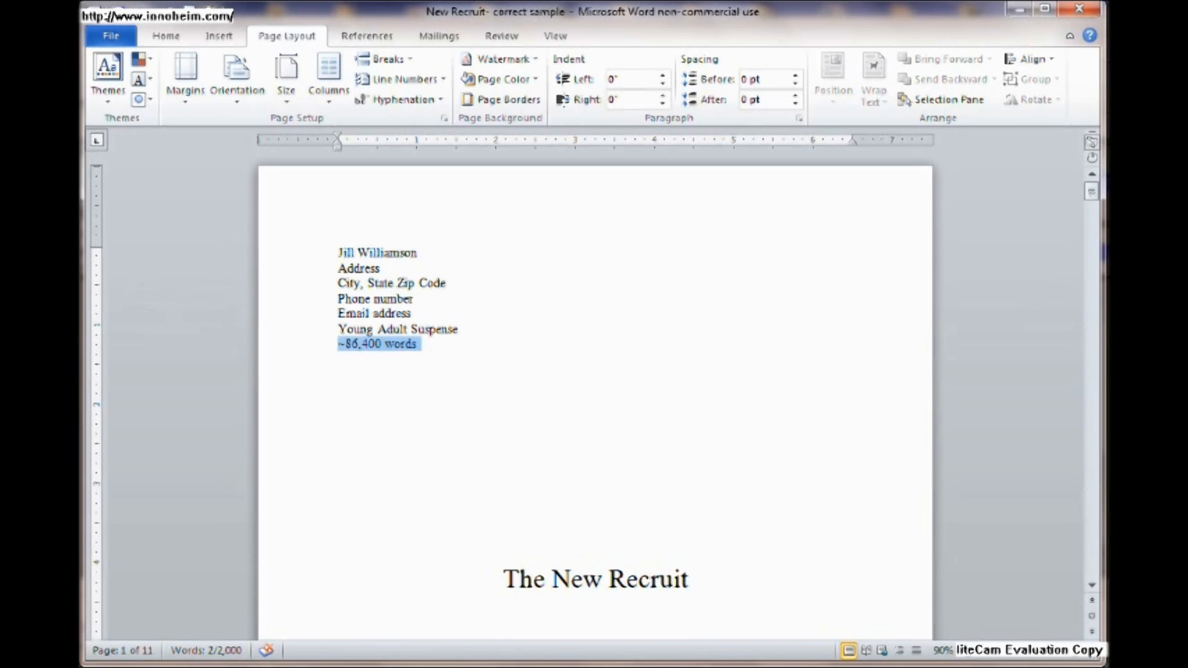
{"action": "left_click", "coordinate": [417, 344]}
{"action": "left_click", "coordinate": [346, 344]}
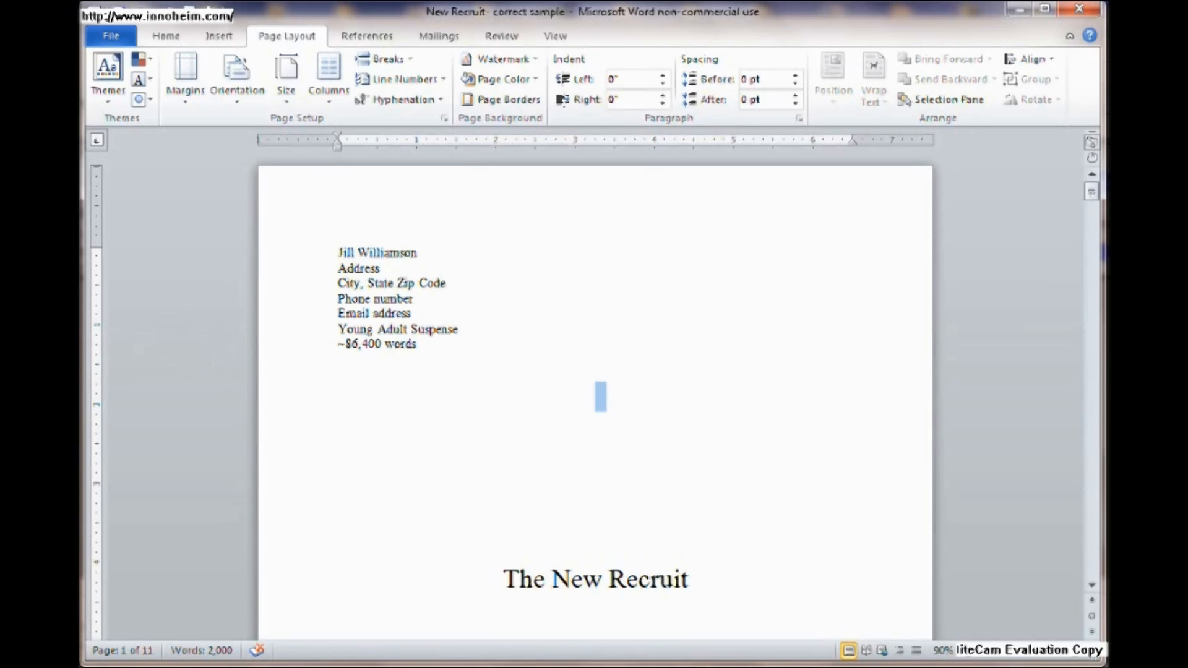
Review the whole contact block together with its font and paragraph formatting
{"action": "left_click", "coordinate": [596, 397]}
{"action": "left_click_drag", "start_coordinate": [338, 253], "coordinate": [422, 344]}
{"action": "left_click", "coordinate": [166, 36]}
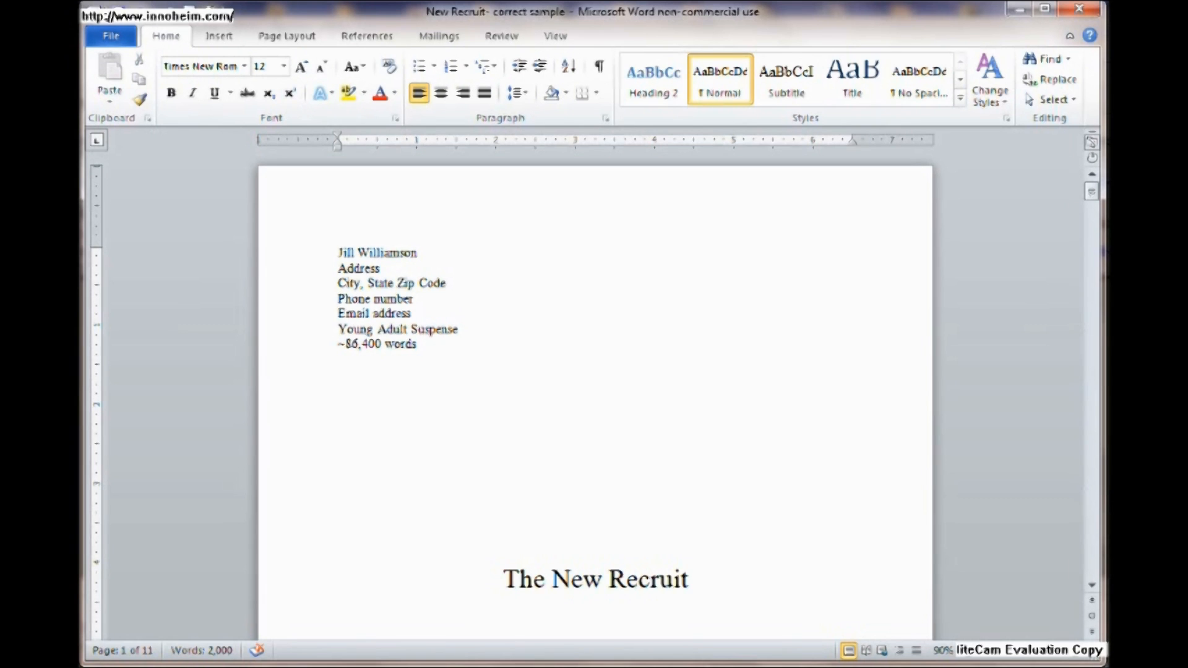
Select the title "The New Recruit" to check its formatting and its placement on the full title page
{"action": "scroll", "coordinate": [594, 378], "scroll_direction": "down", "scroll_amount": 3}
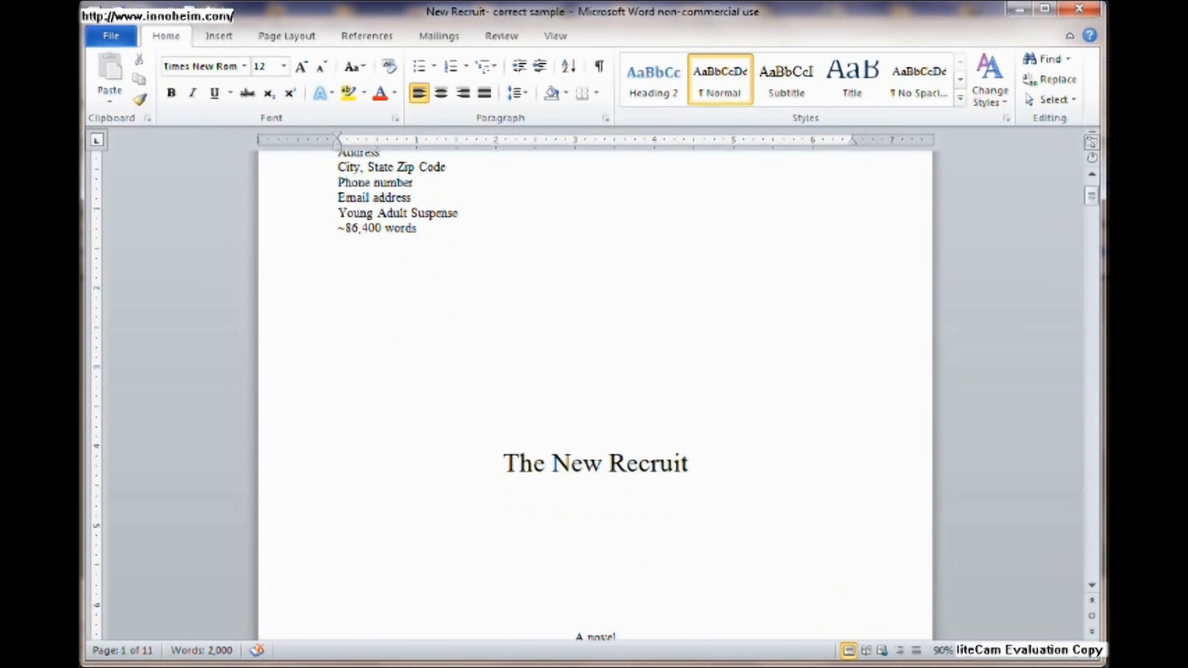
{"action": "left_click_drag", "start_coordinate": [504, 424], "coordinate": [699, 426]}
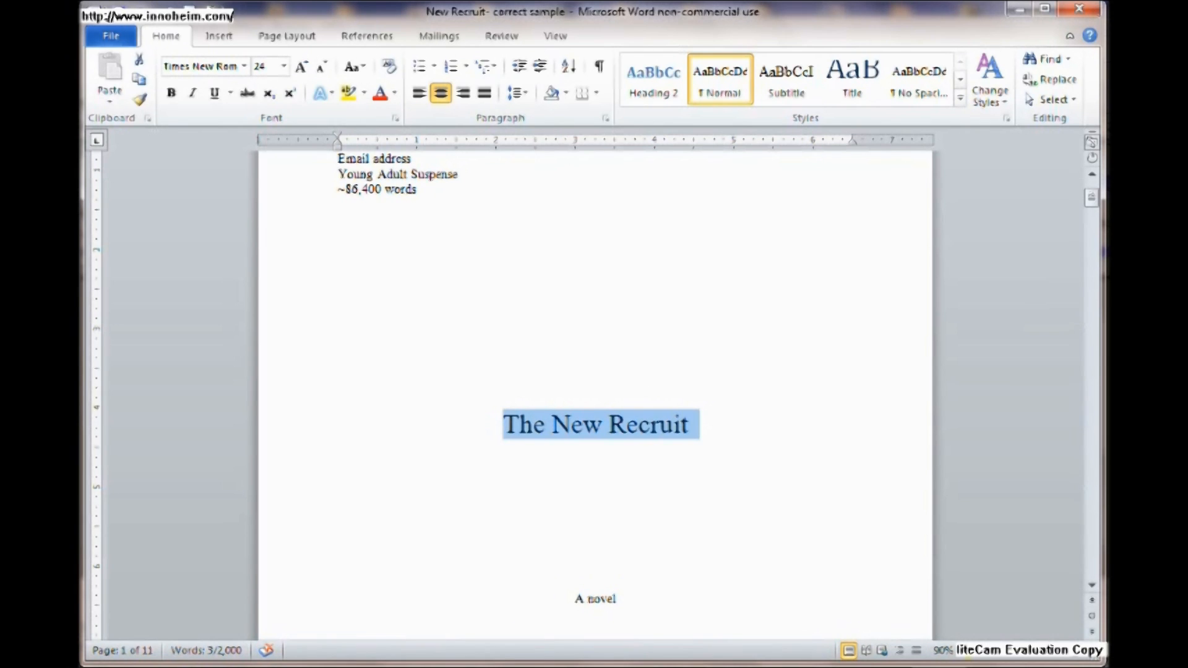
{"action": "scroll", "coordinate": [594, 396], "scroll_direction": "down", "scroll_amount": 1}
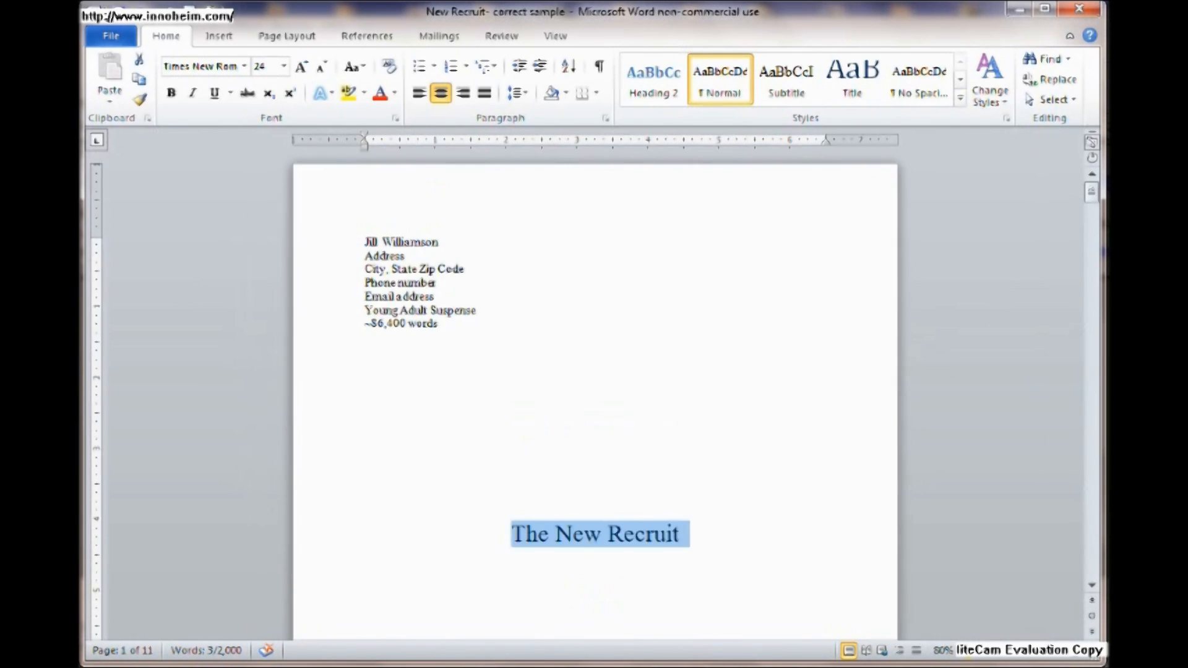
{"action": "scroll", "coordinate": [594, 396], "scroll_direction": "down", "scroll_amount": 1}
{"action": "scroll", "coordinate": [594, 396], "scroll_direction": "down", "scroll_amount": 1}
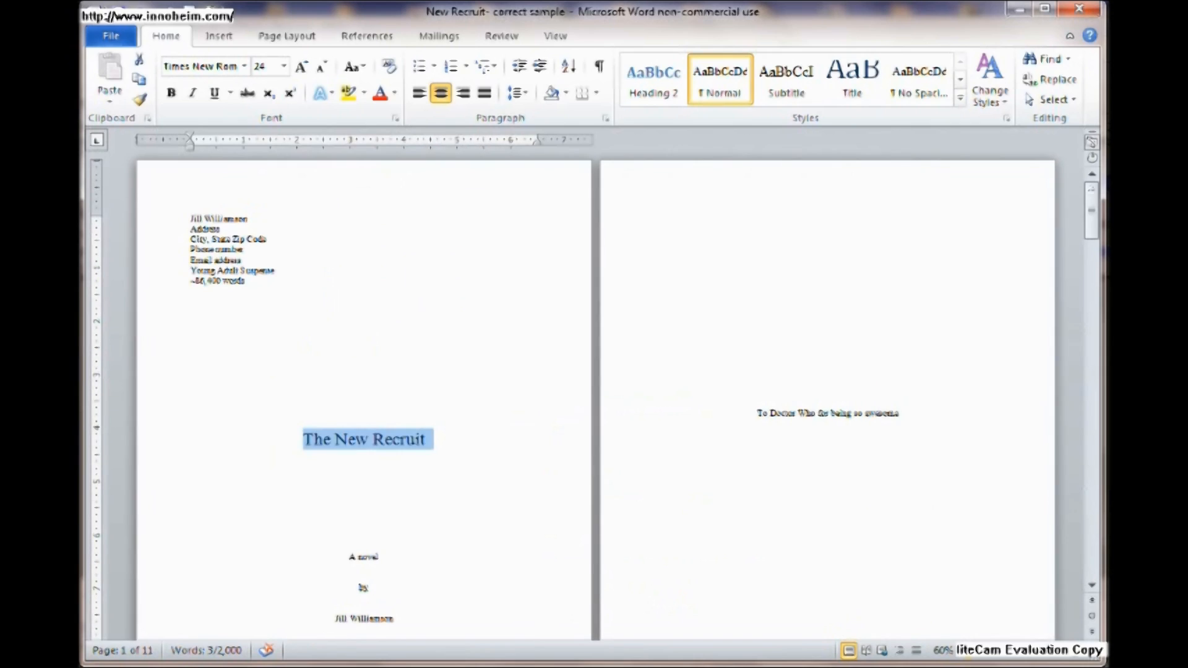
{"action": "scroll", "coordinate": [594, 396], "scroll_direction": "down", "scroll_amount": 1}
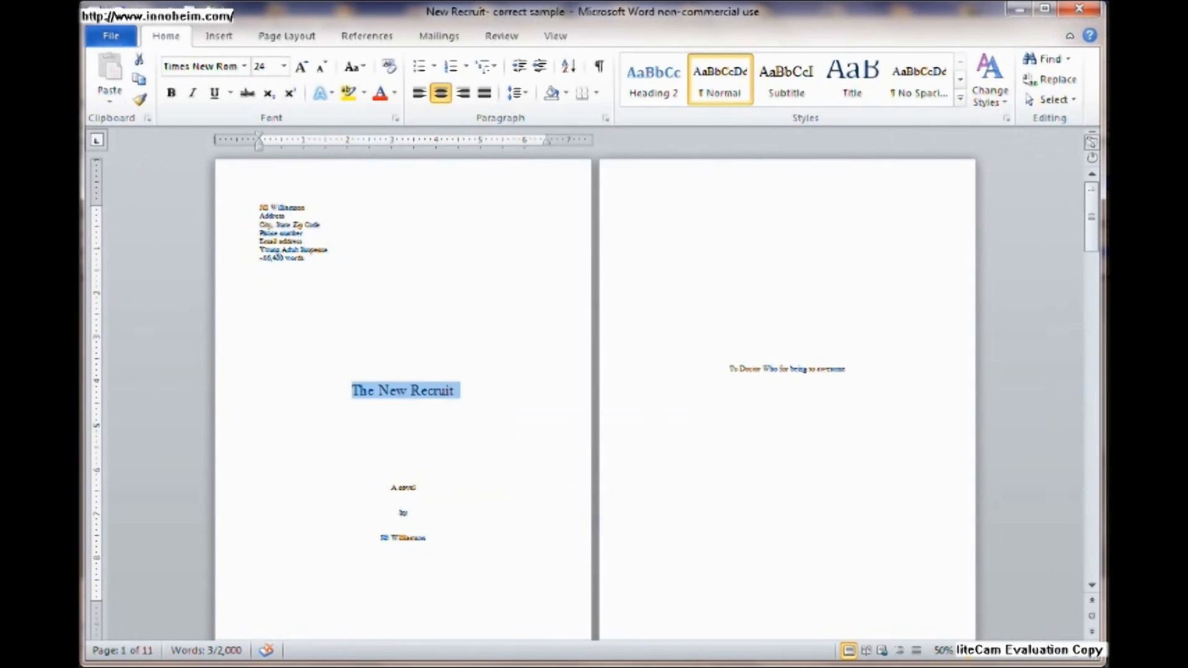
{"action": "scroll", "coordinate": [1100, 223], "scroll_direction": "down", "scroll_amount": 1}
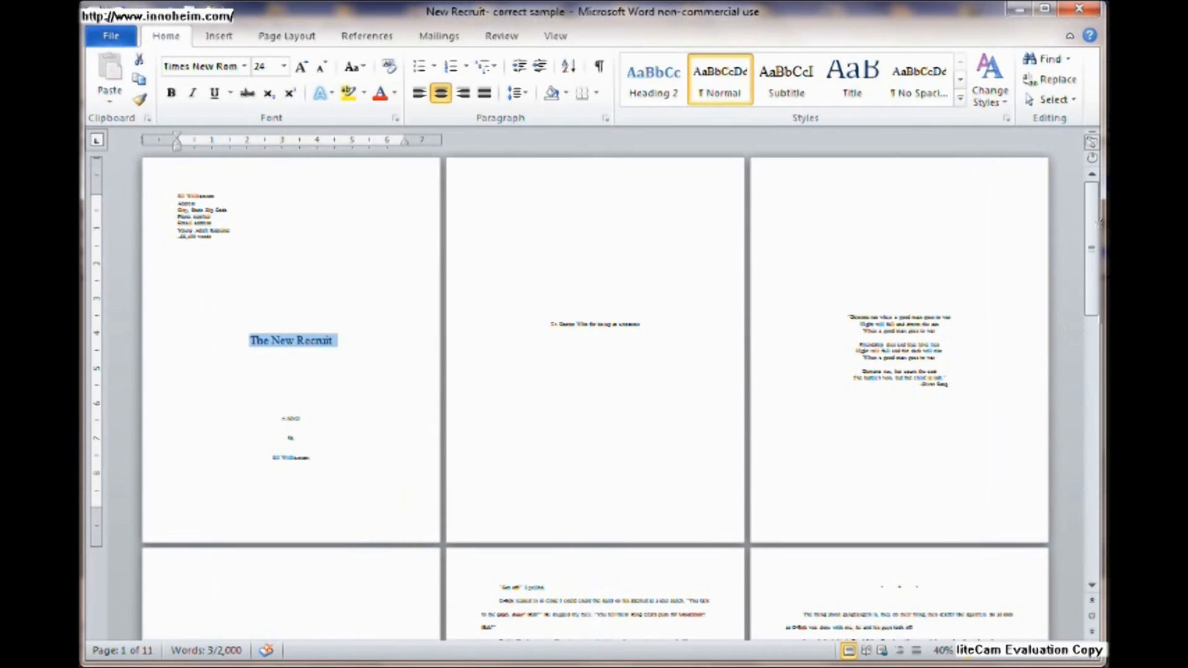
{"action": "scroll", "coordinate": [1099, 223], "scroll_direction": "up", "scroll_amount": 1}
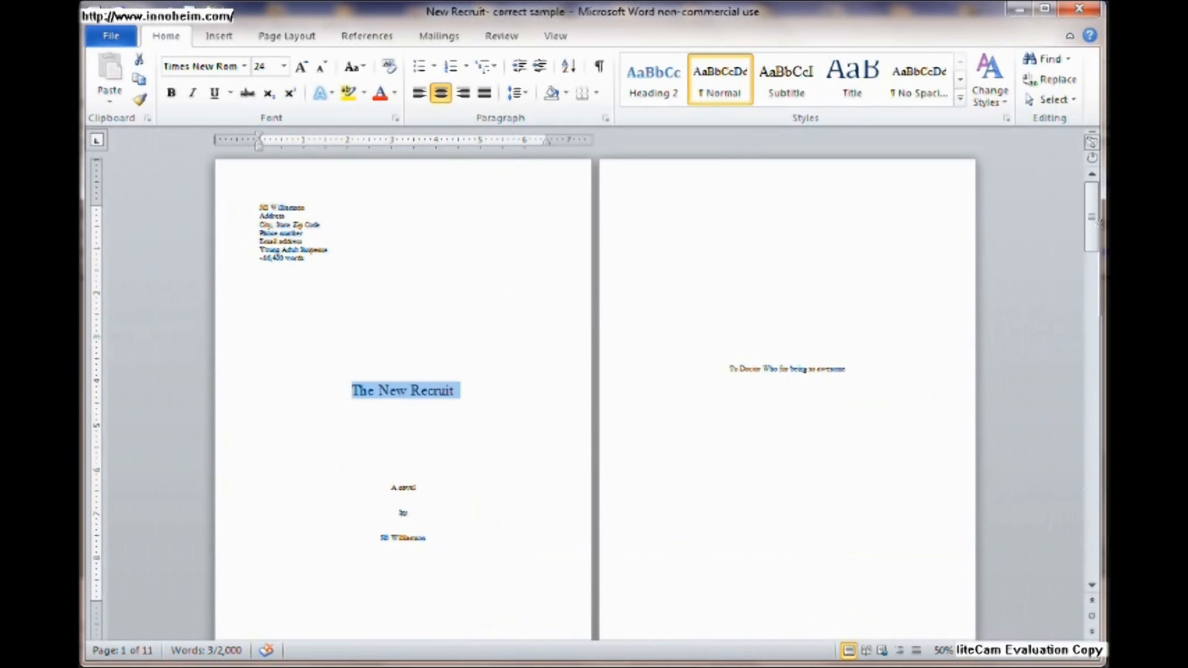
Insert one blank line between the title "The New Recruit" and "A novel", undoing a trial line break above the title
{"action": "left_click", "coordinate": [403, 461]}
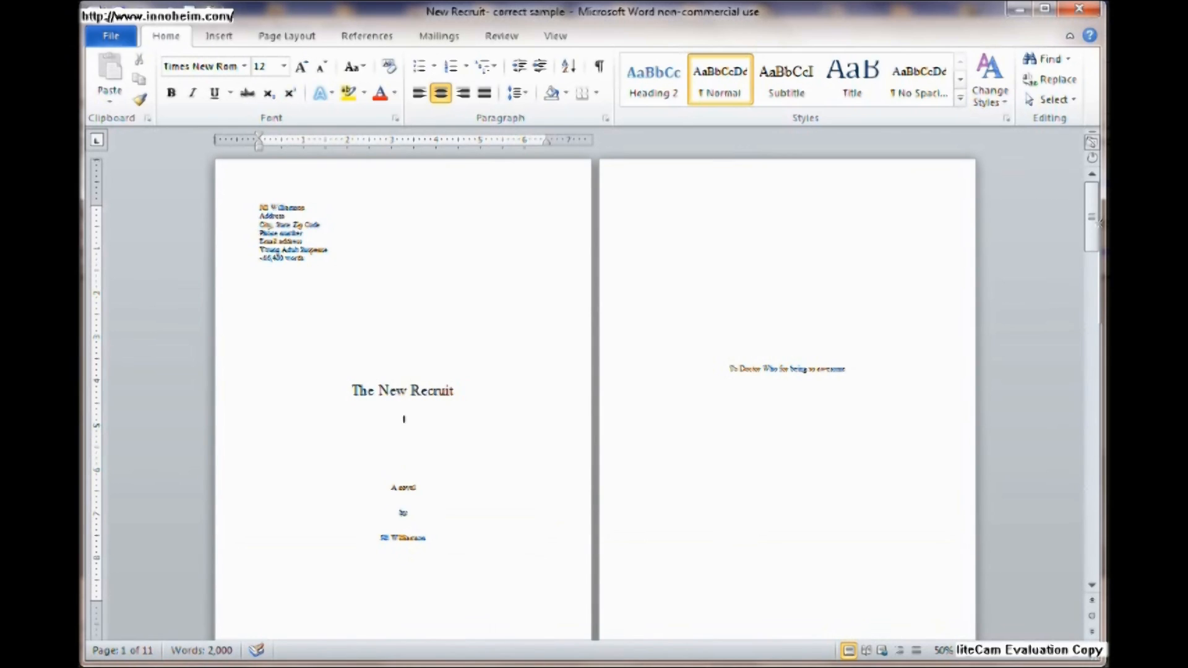
{"action": "left_click", "coordinate": [404, 373]}
{"action": "key", "text": "Return"}
{"action": "key", "text": "ctrl+z"}
{"action": "left_click", "coordinate": [404, 419]}
{"action": "key", "text": "Return"}
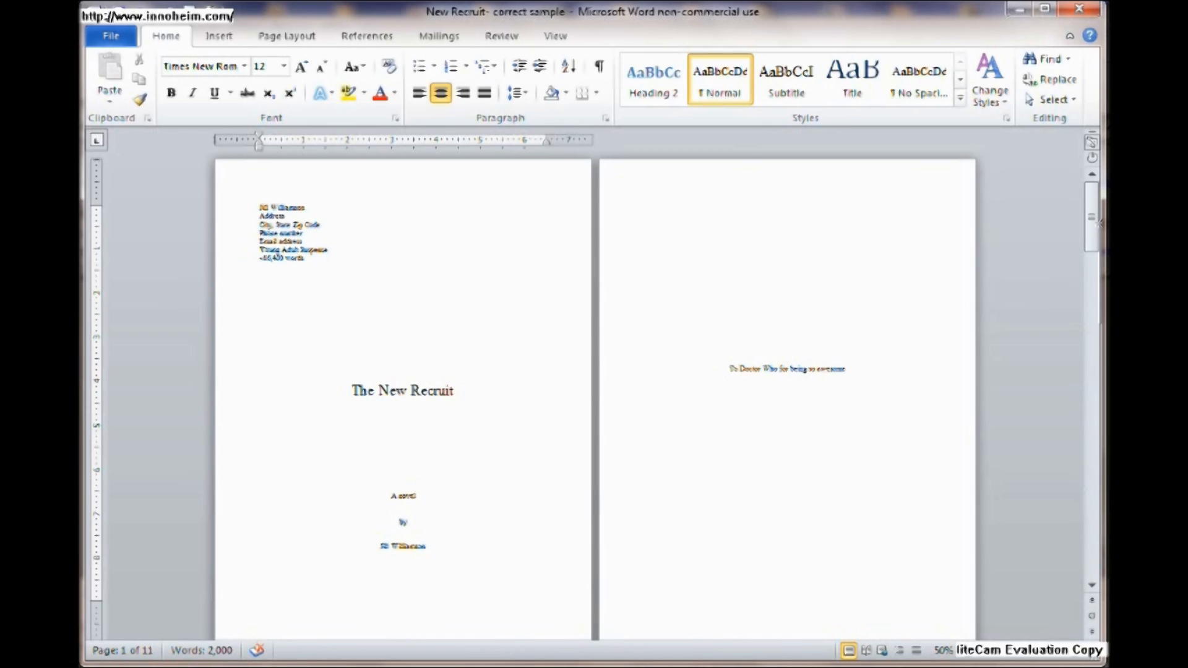
Examine the layout of the dedication page and the epigraph page, and return to the title page
{"action": "left_click", "coordinate": [732, 410]}
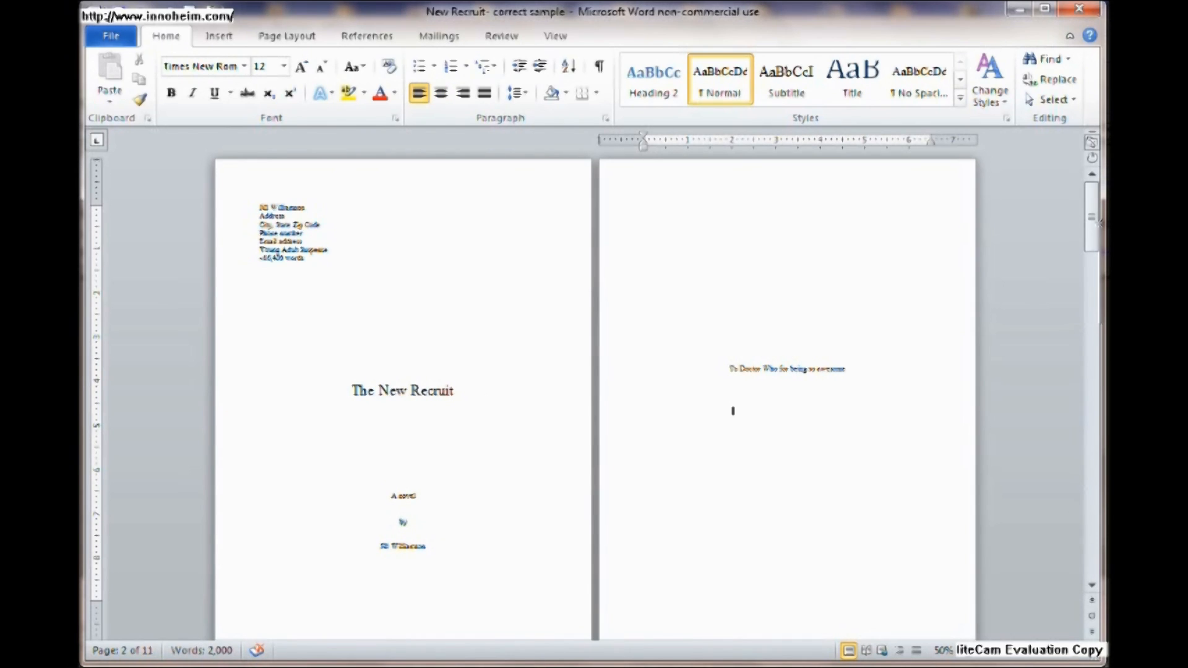
{"action": "scroll", "coordinate": [595, 396], "scroll_direction": "up", "scroll_amount": 2}
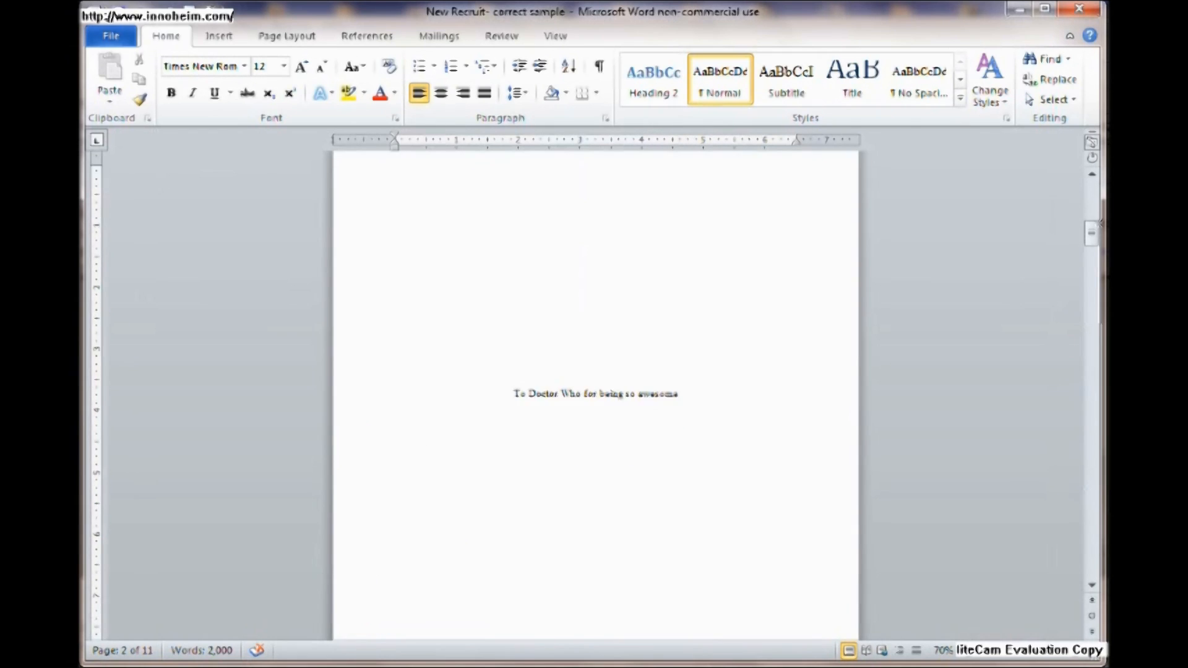
{"action": "scroll", "coordinate": [517, 392], "scroll_direction": "down", "scroll_amount": 10}
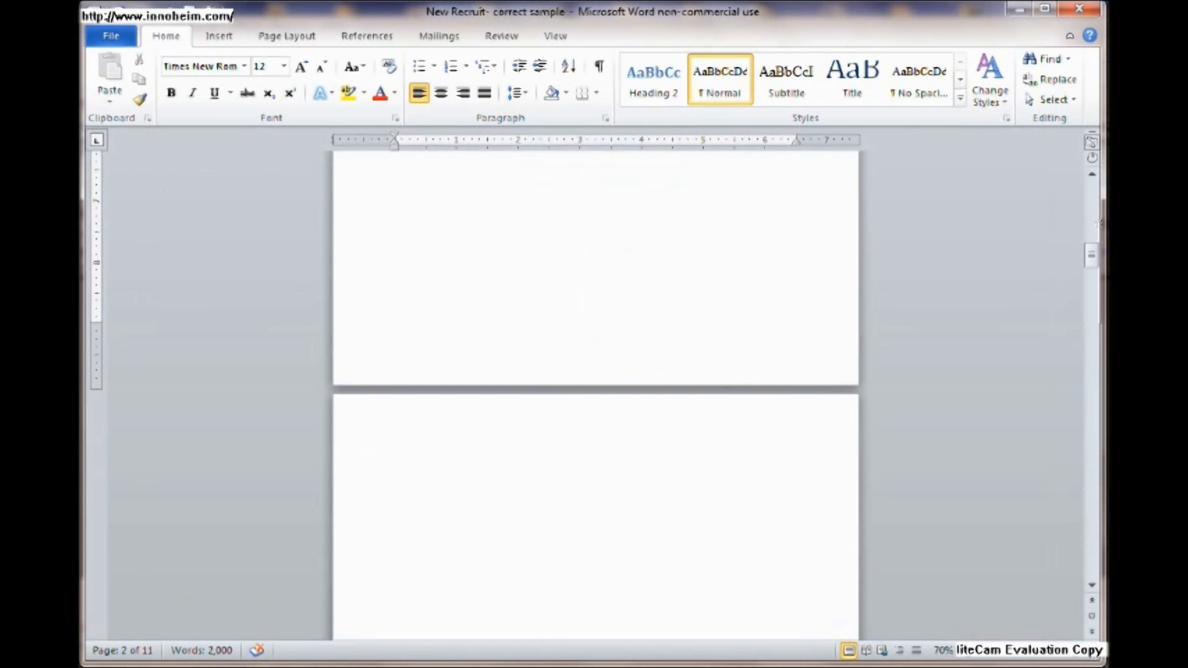
{"action": "scroll", "coordinate": [595, 396], "scroll_direction": "down", "scroll_amount": 5}
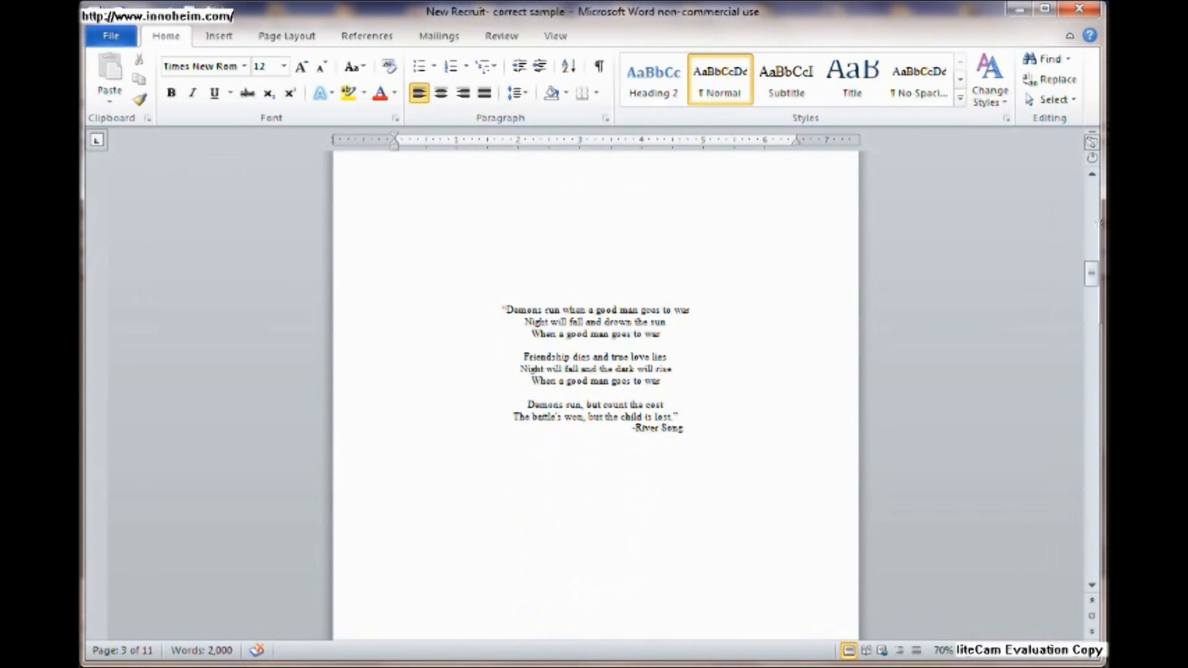
{"action": "scroll", "coordinate": [595, 396], "scroll_direction": "down", "scroll_amount": 8}
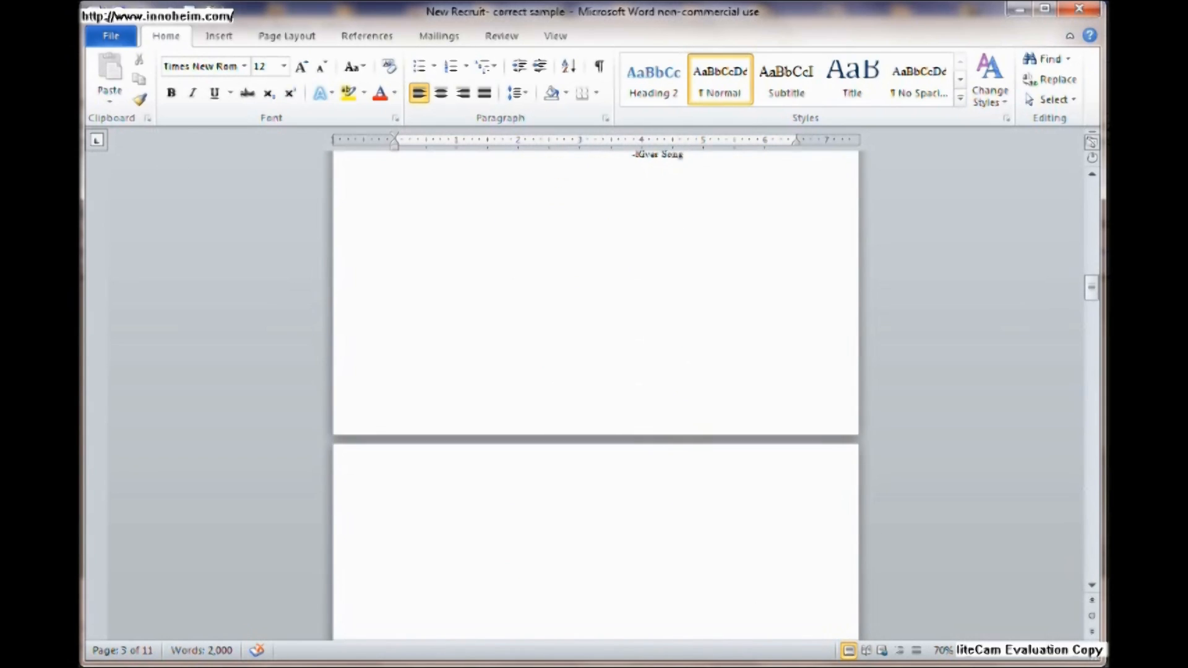
{"action": "scroll", "coordinate": [595, 396], "scroll_direction": "down", "scroll_amount": 2}
{"action": "scroll", "coordinate": [595, 396], "scroll_direction": "up", "scroll_amount": 10}
{"action": "scroll", "coordinate": [595, 396], "scroll_direction": "up", "scroll_amount": 6}
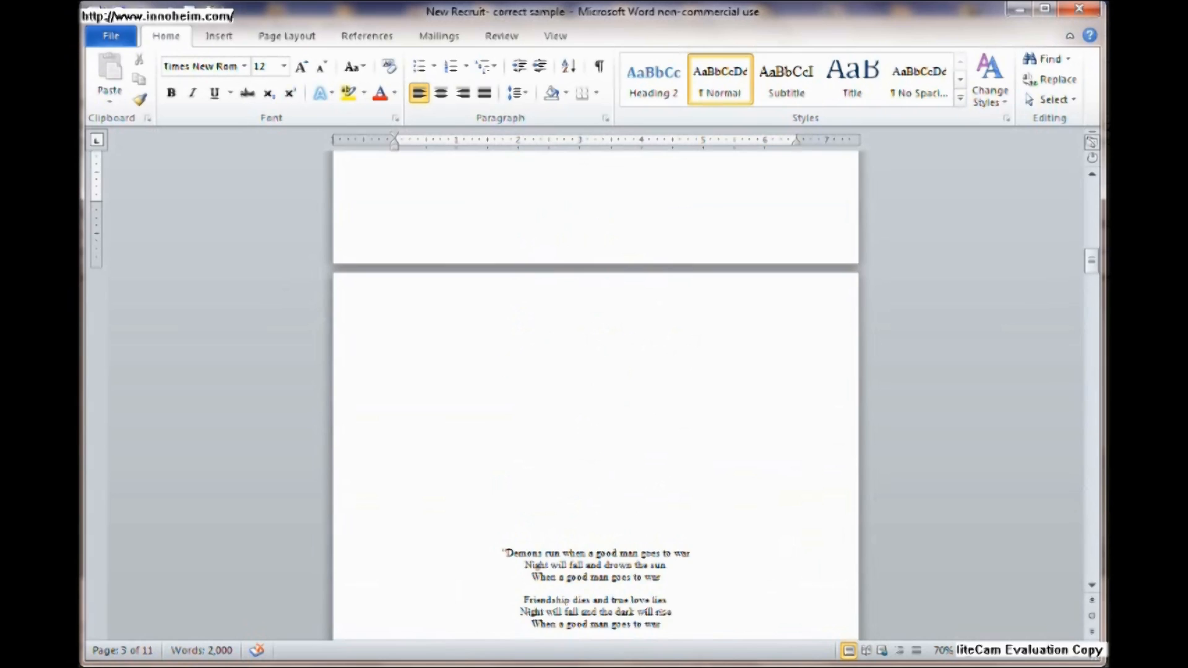
{"action": "scroll", "coordinate": [595, 396], "scroll_direction": "up", "scroll_amount": 8}
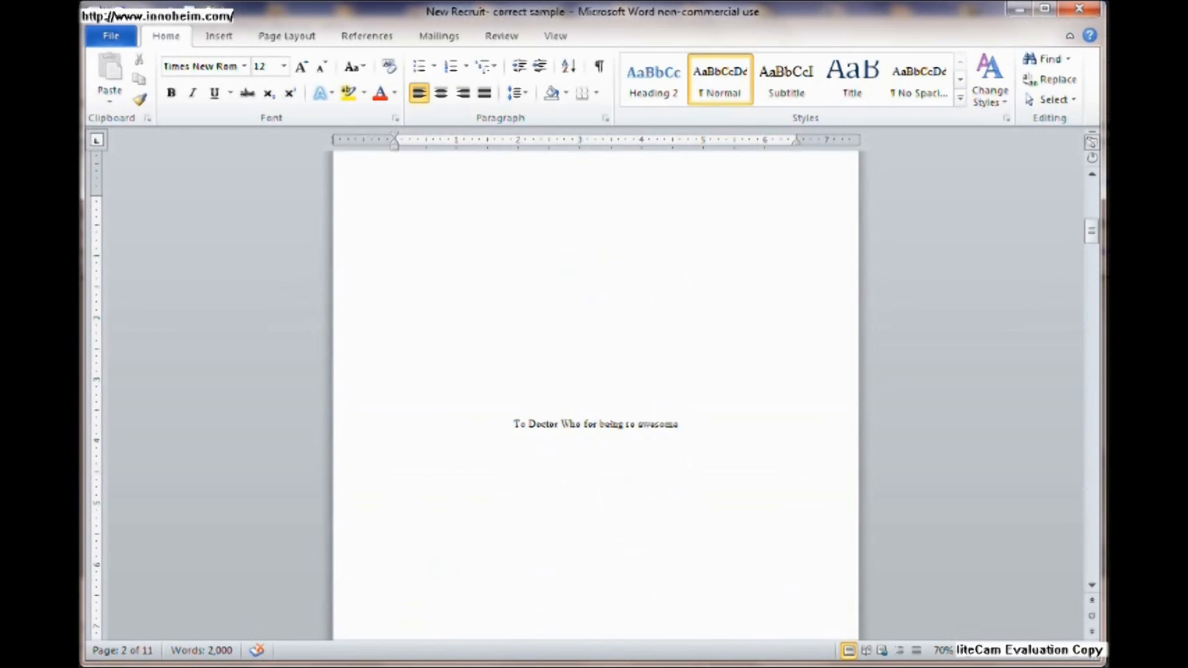
{"action": "scroll", "coordinate": [596, 396], "scroll_direction": "up", "scroll_amount": 10}
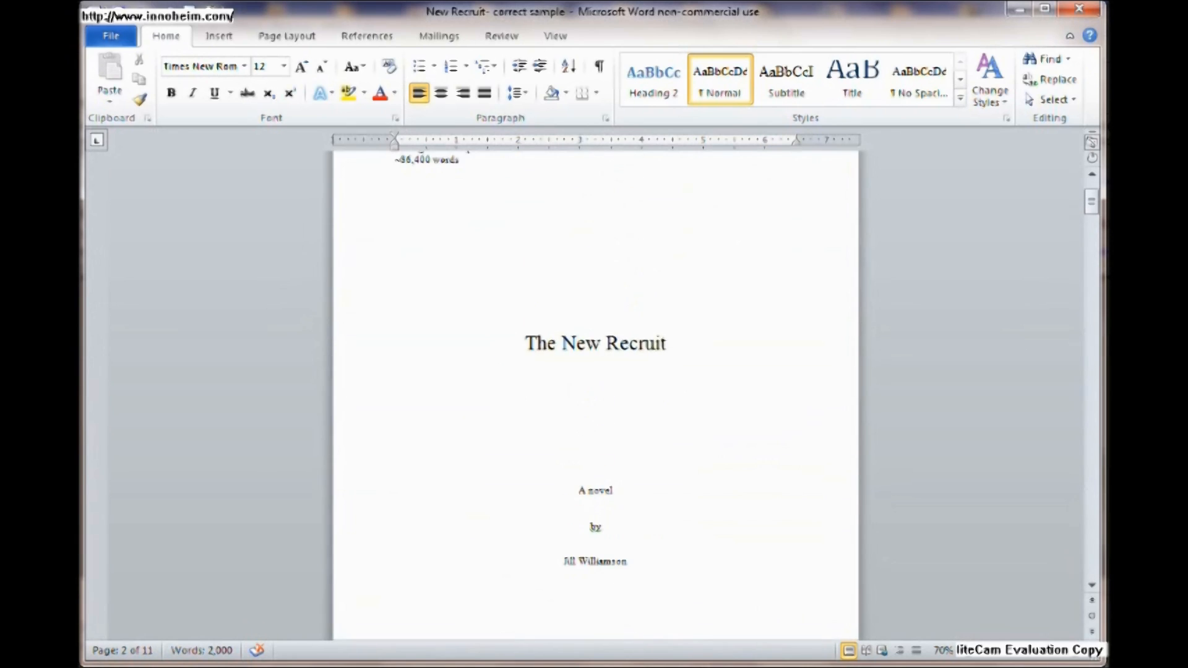
{"action": "scroll", "coordinate": [595, 396], "scroll_direction": "up", "scroll_amount": 1}
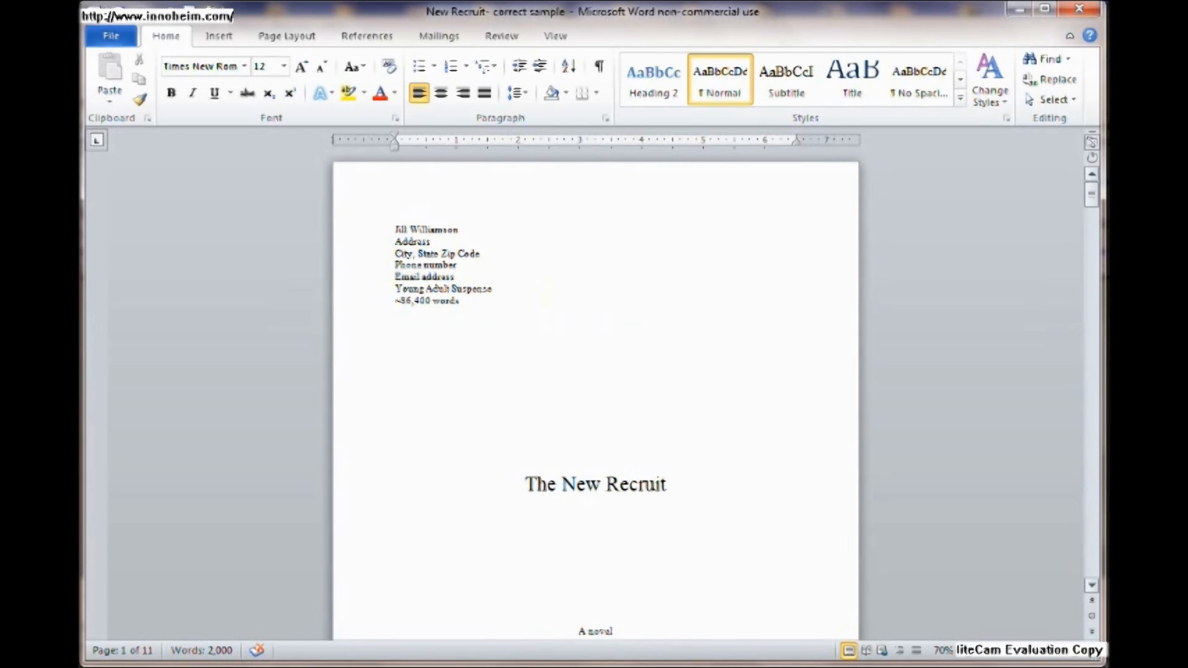
Select the "Chapter One" heading on page 4 to check its formatting
{"action": "scroll", "coordinate": [596, 396], "scroll_direction": "down", "scroll_amount": 20}
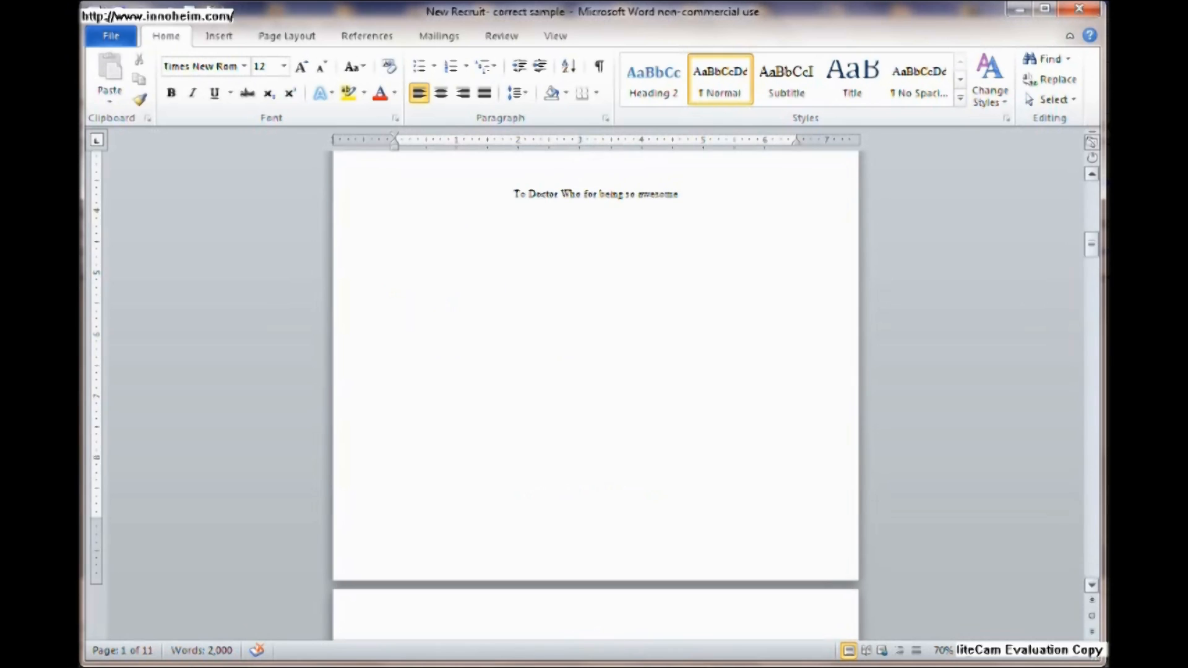
{"action": "scroll", "coordinate": [595, 396], "scroll_direction": "down", "scroll_amount": 5}
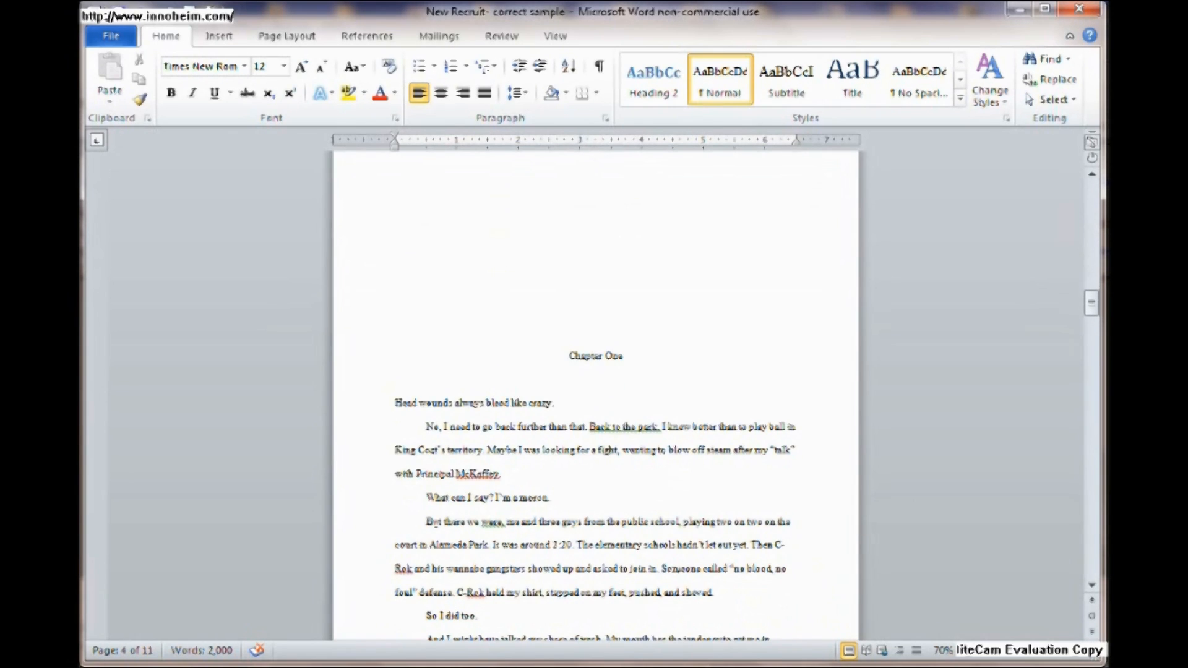
{"action": "left_click_drag", "start_coordinate": [569, 356], "coordinate": [626, 357]}
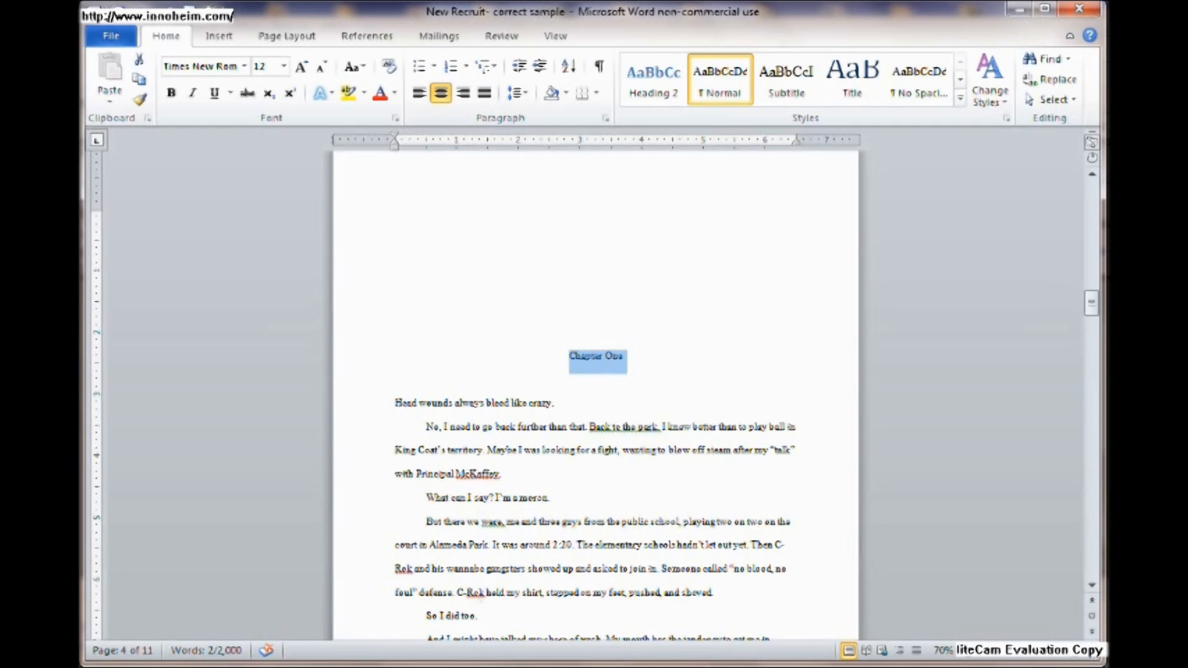
Display the hidden formatting marks around the "Chapter One" heading on page 4
{"action": "left_click", "coordinate": [569, 356]}
{"action": "scroll", "coordinate": [595, 396], "scroll_direction": "down", "scroll_amount": 1}
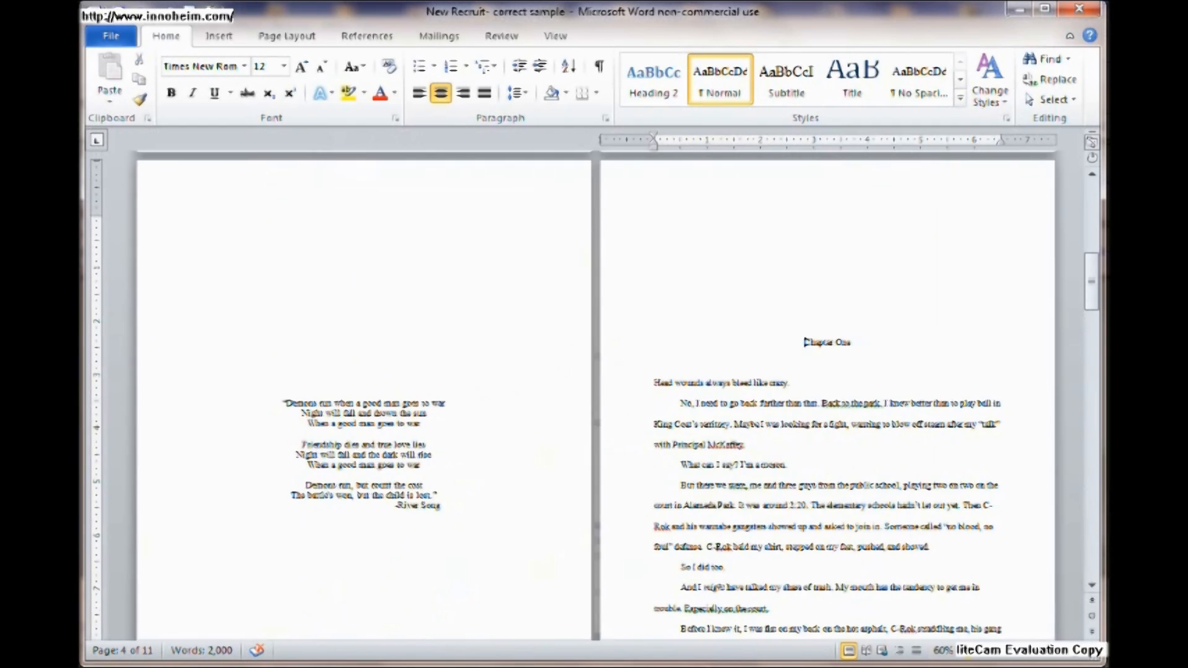
{"action": "scroll", "coordinate": [363, 370], "scroll_direction": "down", "scroll_amount": 1}
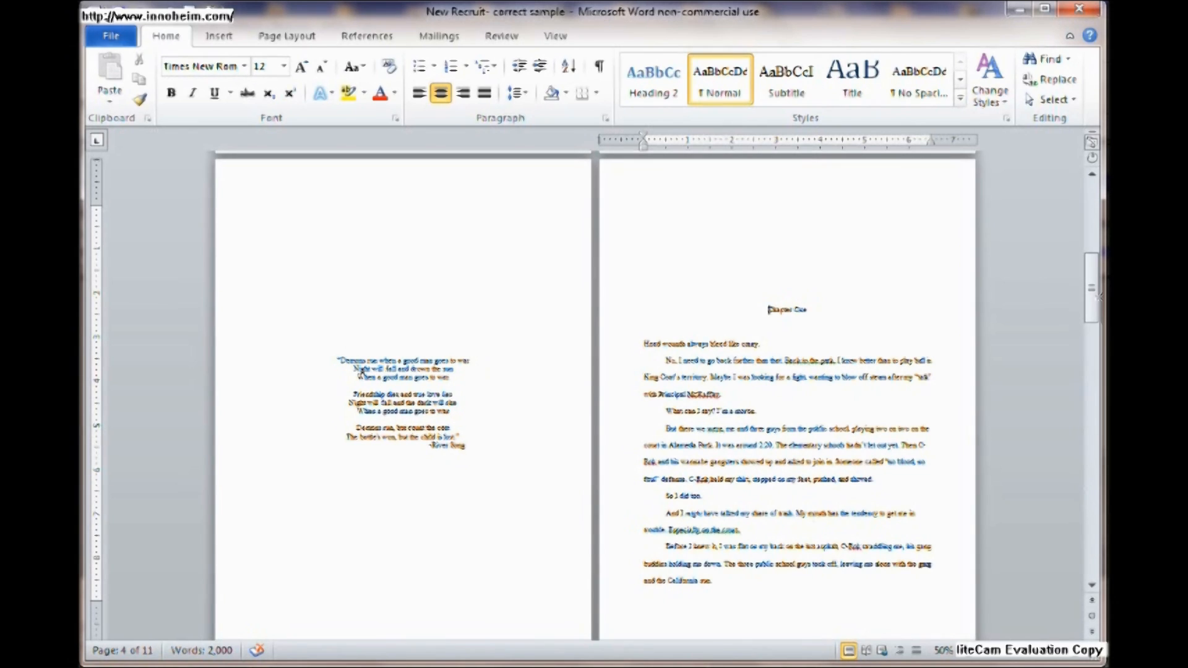
{"action": "scroll", "coordinate": [363, 369], "scroll_direction": "up", "scroll_amount": 7, "text": "ctrl"}
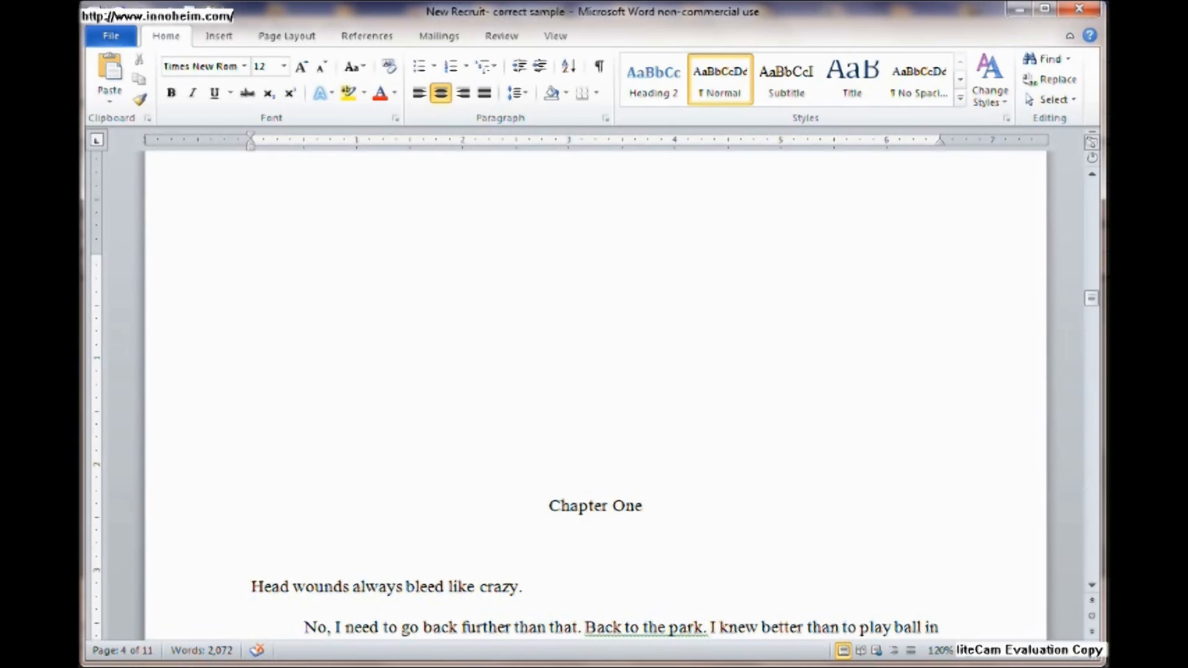
{"action": "left_click", "coordinate": [598, 66]}
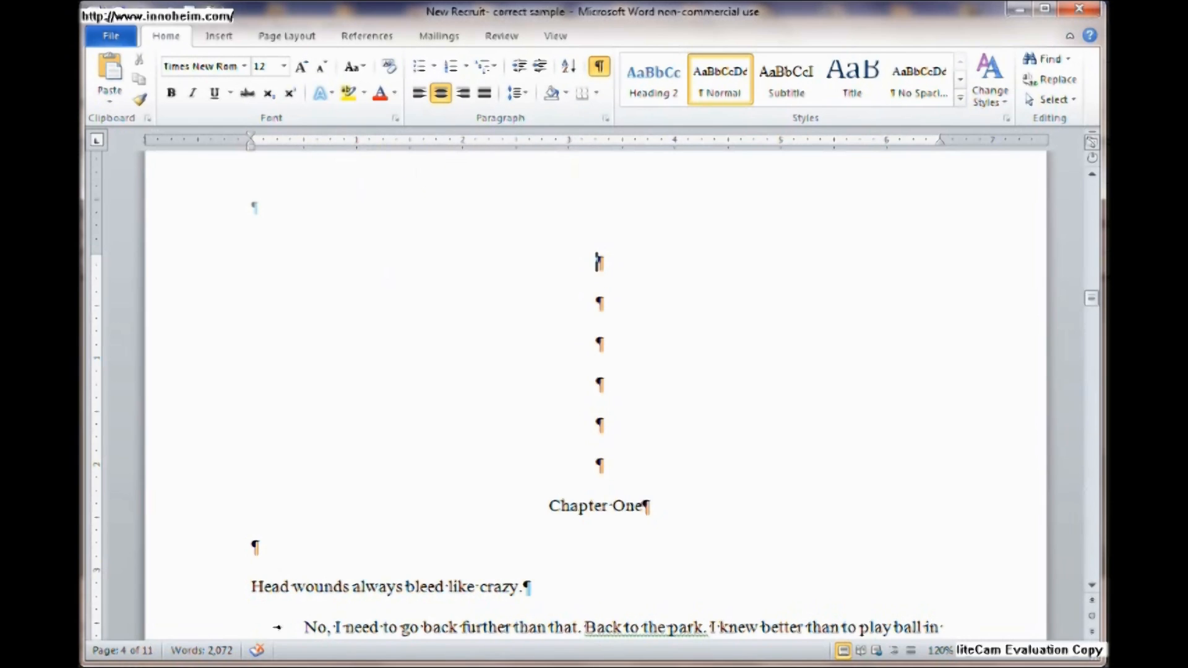
Select the empty paragraphs above the "Chapter One" heading to check how it is spaced down the page, and clear the selection
{"action": "double_click", "coordinate": [596, 260]}
{"action": "key", "text": "shift+Down"}
{"action": "key", "text": "shift+Down"}
{"action": "key", "text": "shift+Down"}
{"action": "key", "text": "shift+Down"}
{"action": "key", "text": "shift+Down"}
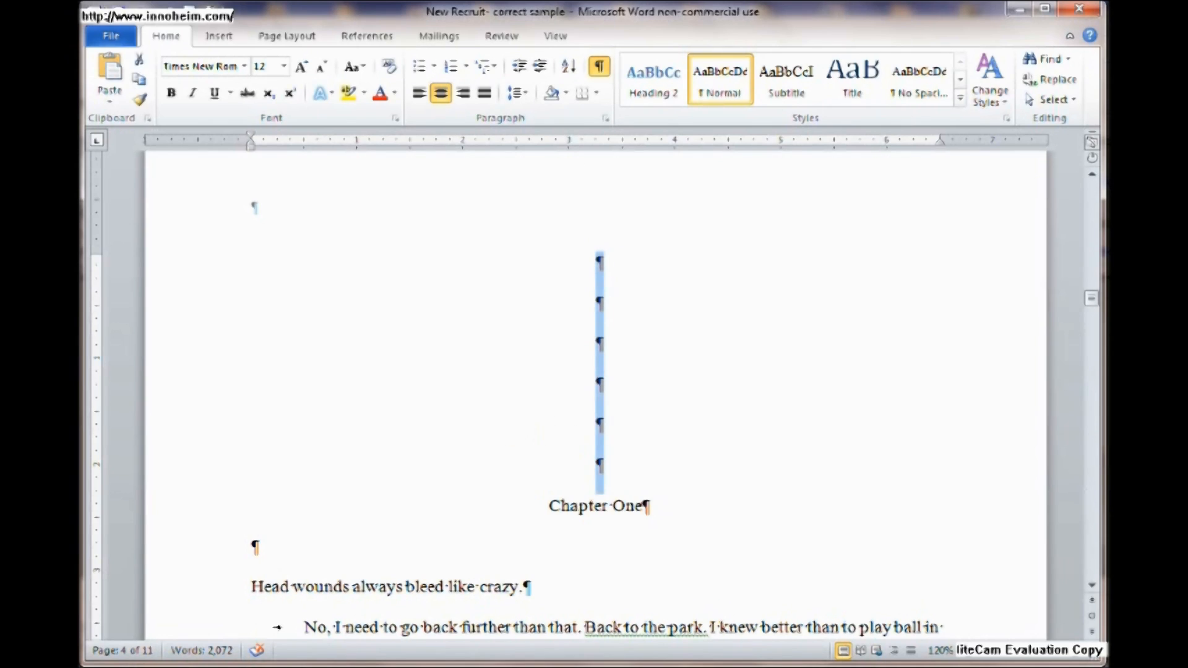
{"action": "left_click_drag", "start_coordinate": [596, 262], "coordinate": [594, 341]}
{"action": "key", "text": "shift+Down"}
{"action": "key", "text": "shift+Down"}
{"action": "key", "text": "shift+Down"}
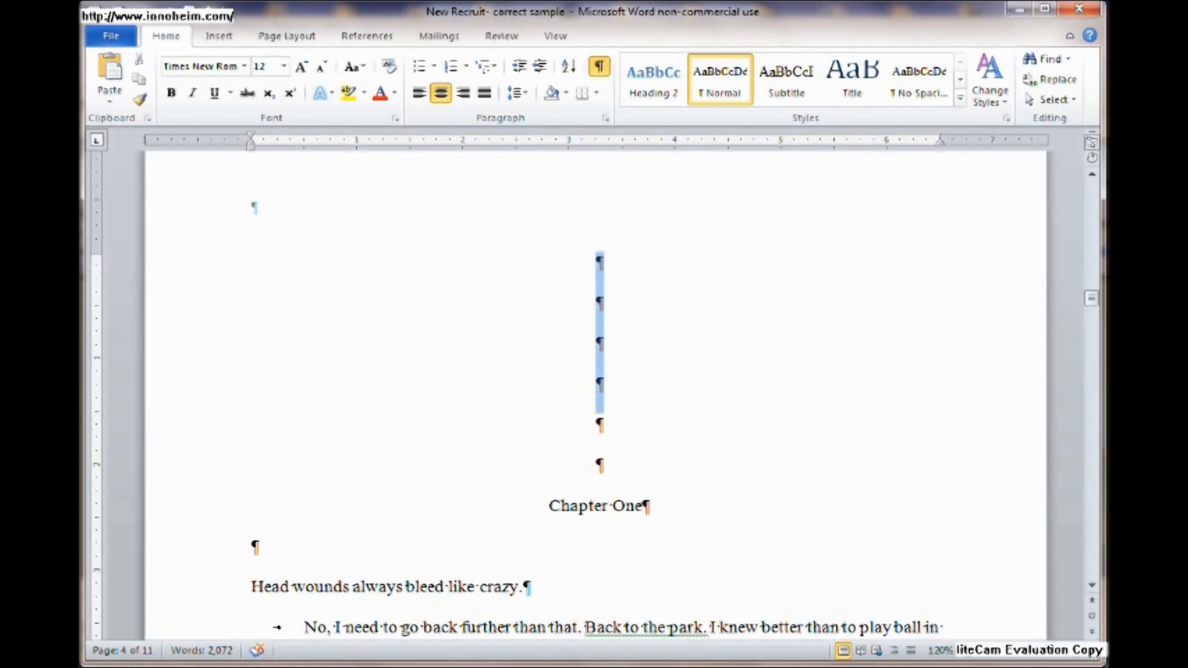
{"action": "key", "text": "shift+Down"}
{"action": "left_click", "coordinate": [598, 464]}
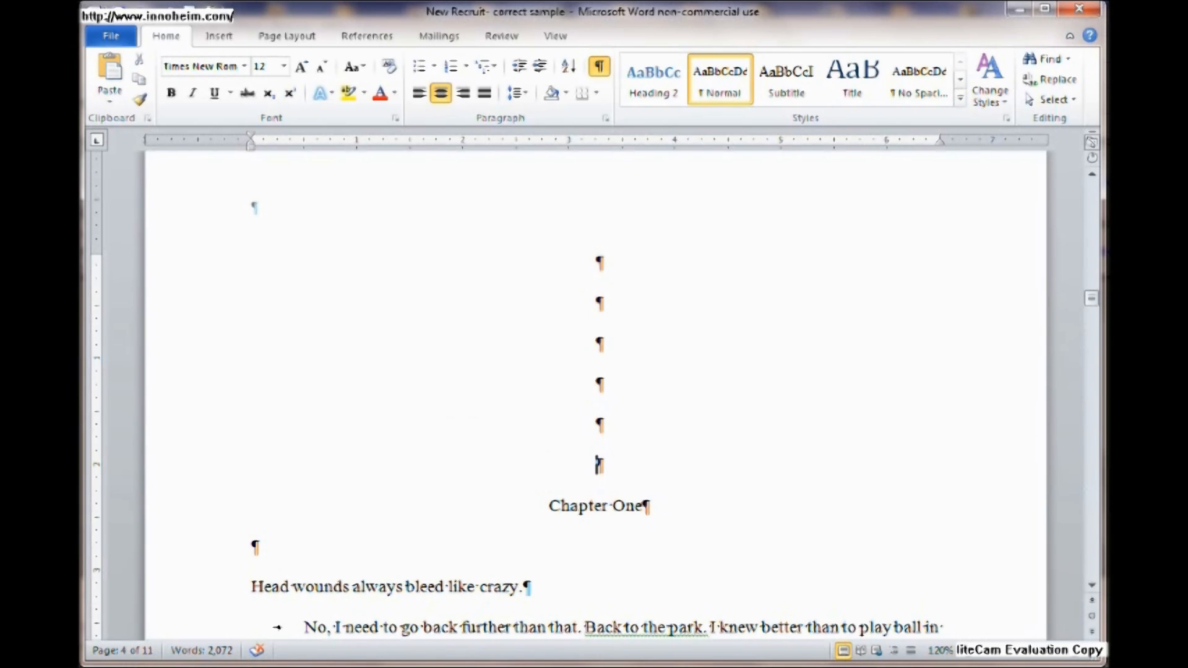
Try extra spaces between "wounds" and "always" in the chapter's first sentence, and remove them again
{"action": "scroll", "coordinate": [598, 464], "scroll_direction": "down", "scroll_amount": 5}
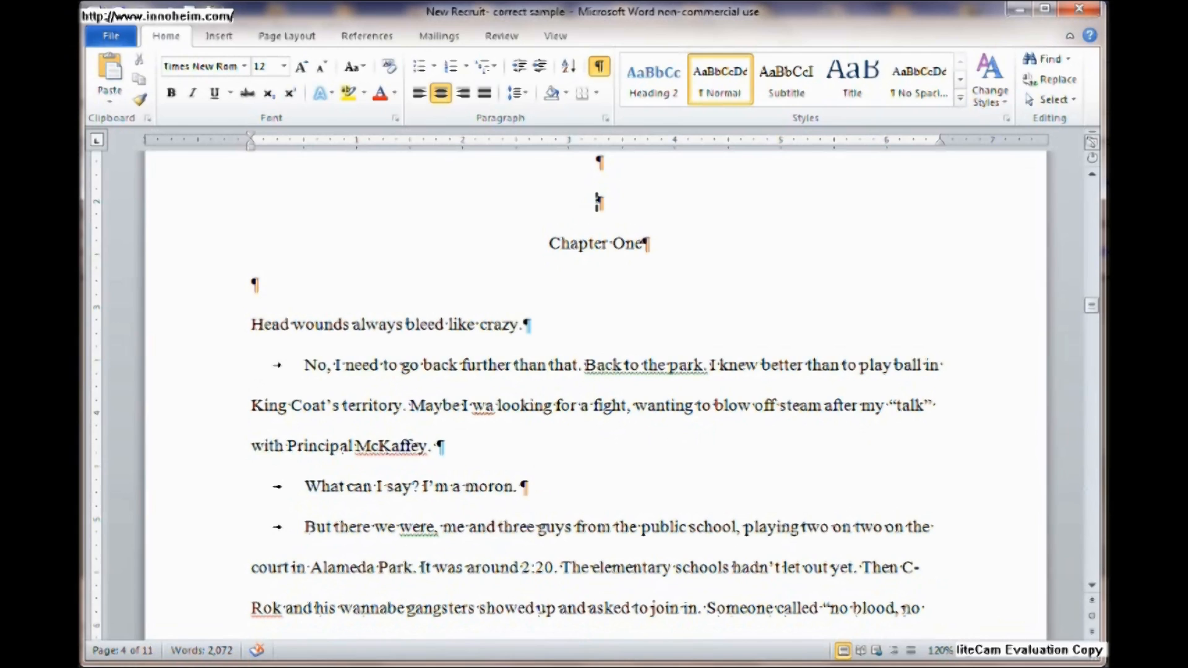
{"action": "left_click", "coordinate": [494, 406]}
{"action": "left_click", "coordinate": [353, 325]}
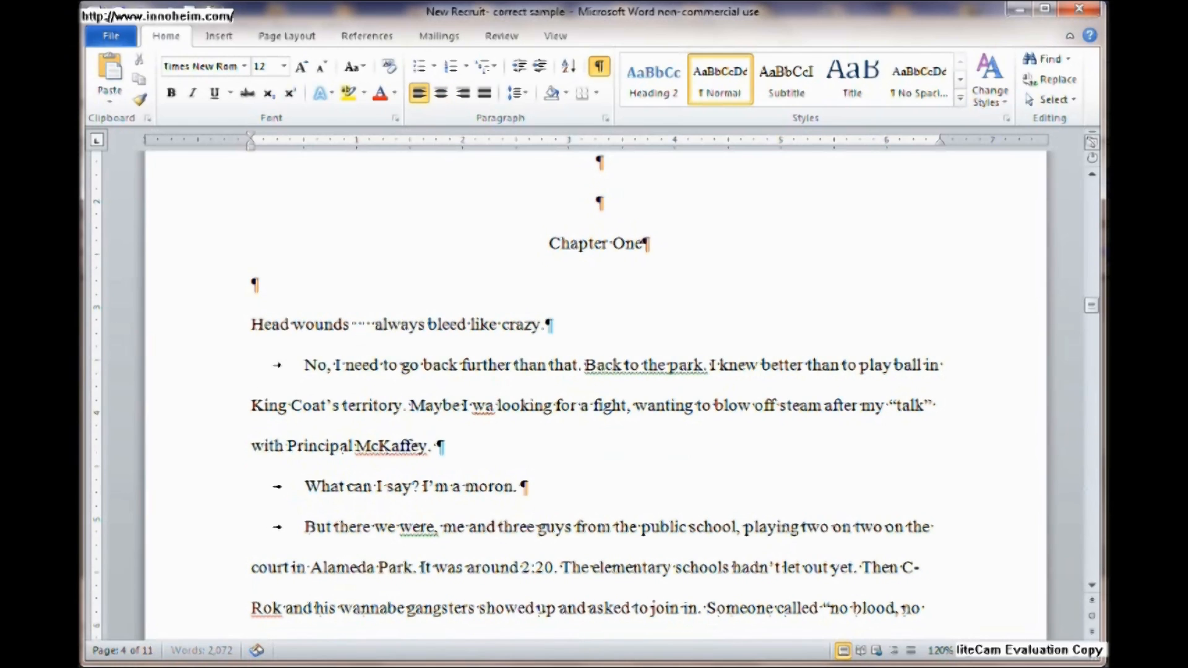
{"action": "key", "text": "BackSpace"}
{"action": "key", "text": "BackSpace"}
{"action": "key", "text": "BackSpace"}
{"action": "key", "text": "BackSpace"}
{"action": "key", "text": "BackSpace"}
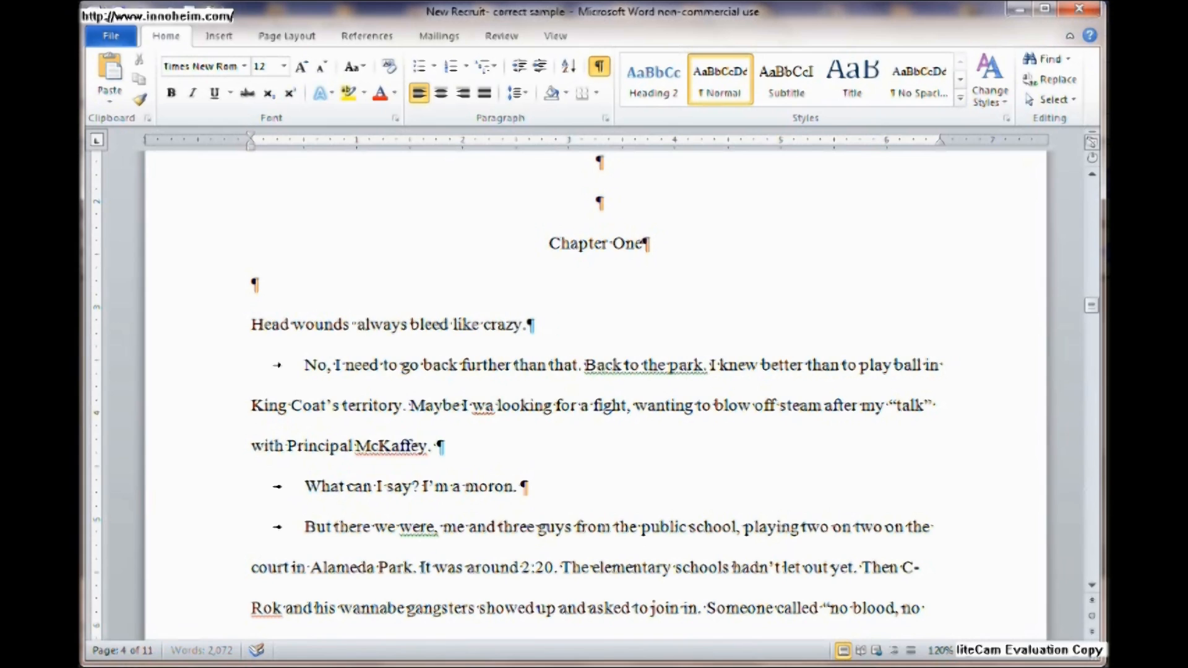
Select the last empty paragraphs with the next-page section break below the epigraph, and clear the selection
{"action": "scroll", "coordinate": [594, 396], "scroll_direction": "up", "scroll_amount": 3}
{"action": "scroll", "coordinate": [594, 396], "scroll_direction": "up", "scroll_amount": 11}
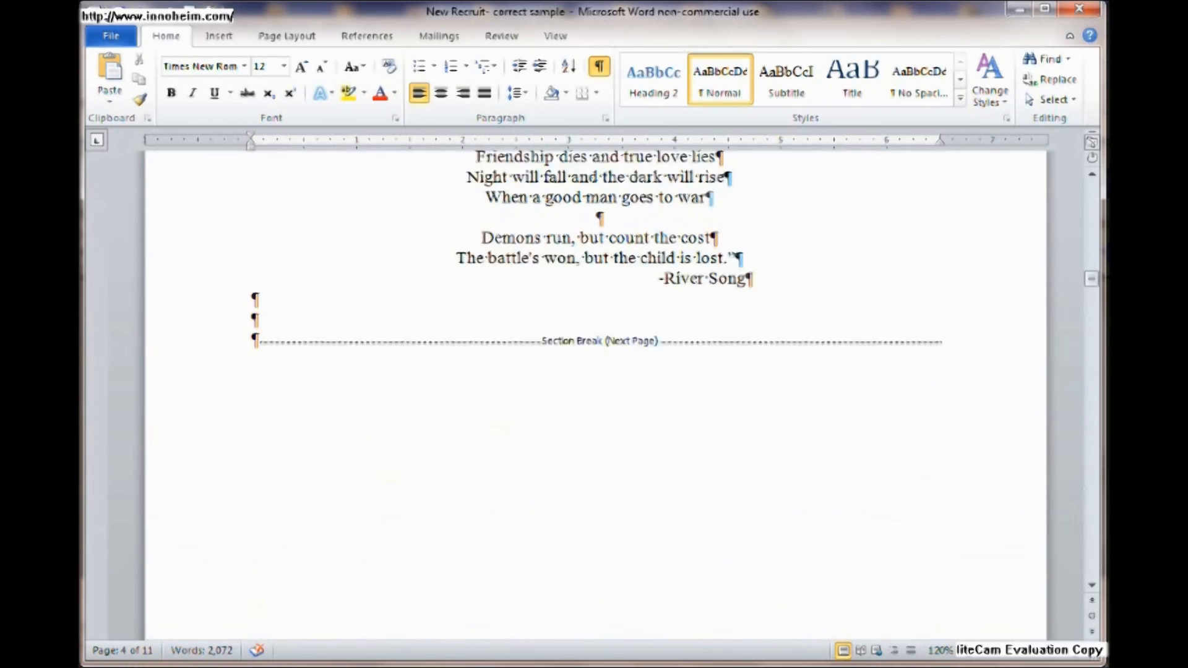
{"action": "left_click", "coordinate": [260, 393]}
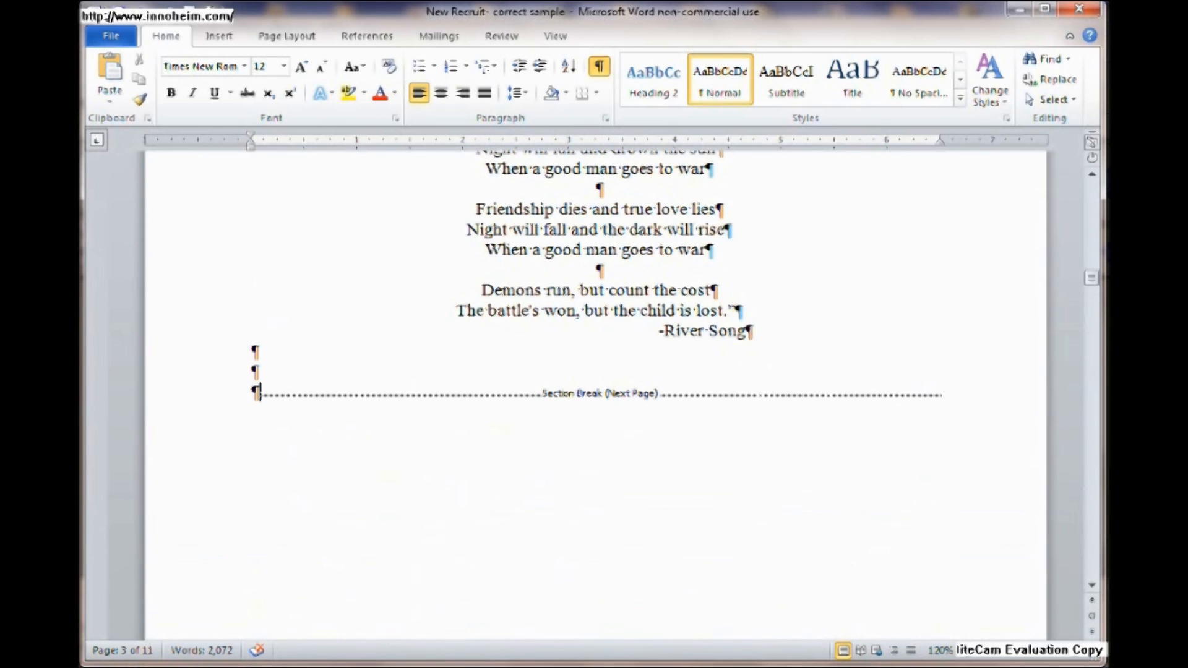
{"action": "left_click_drag", "start_coordinate": [260, 392], "coordinate": [253, 372]}
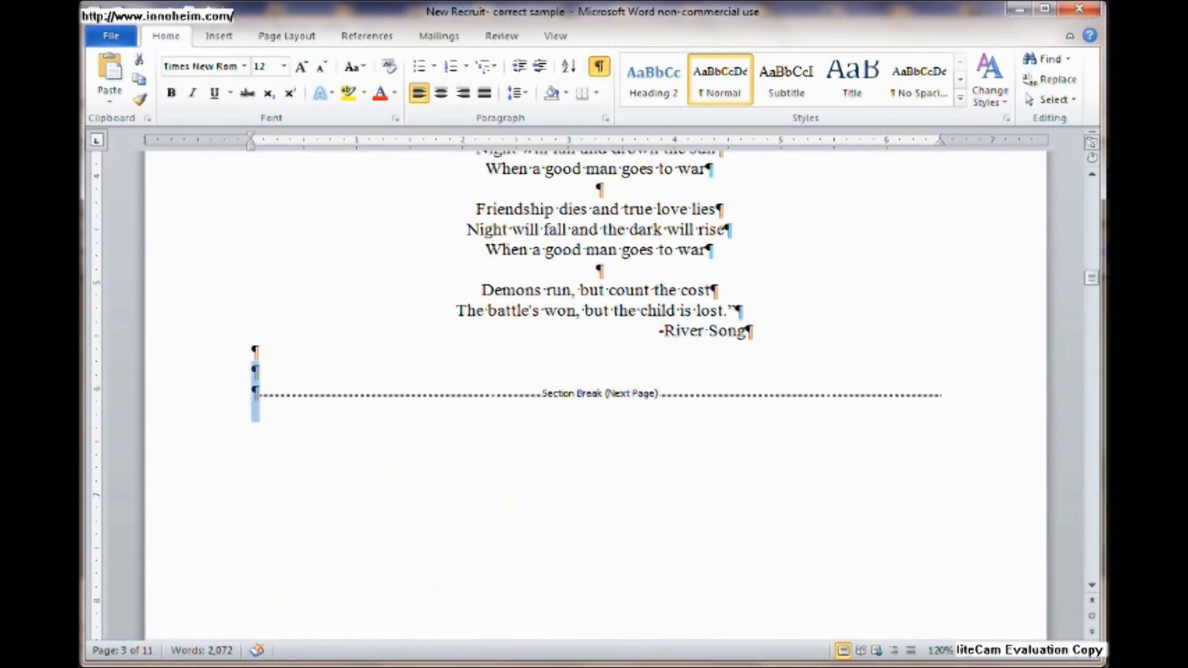
{"action": "left_click", "coordinate": [260, 392]}
Examine how the section break after the epigraph separates that page from the "Chapter One" page
{"action": "scroll", "coordinate": [594, 396], "scroll_direction": "down", "scroll_amount": 4}
{"action": "scroll", "coordinate": [594, 396], "scroll_direction": "up", "scroll_amount": 6}
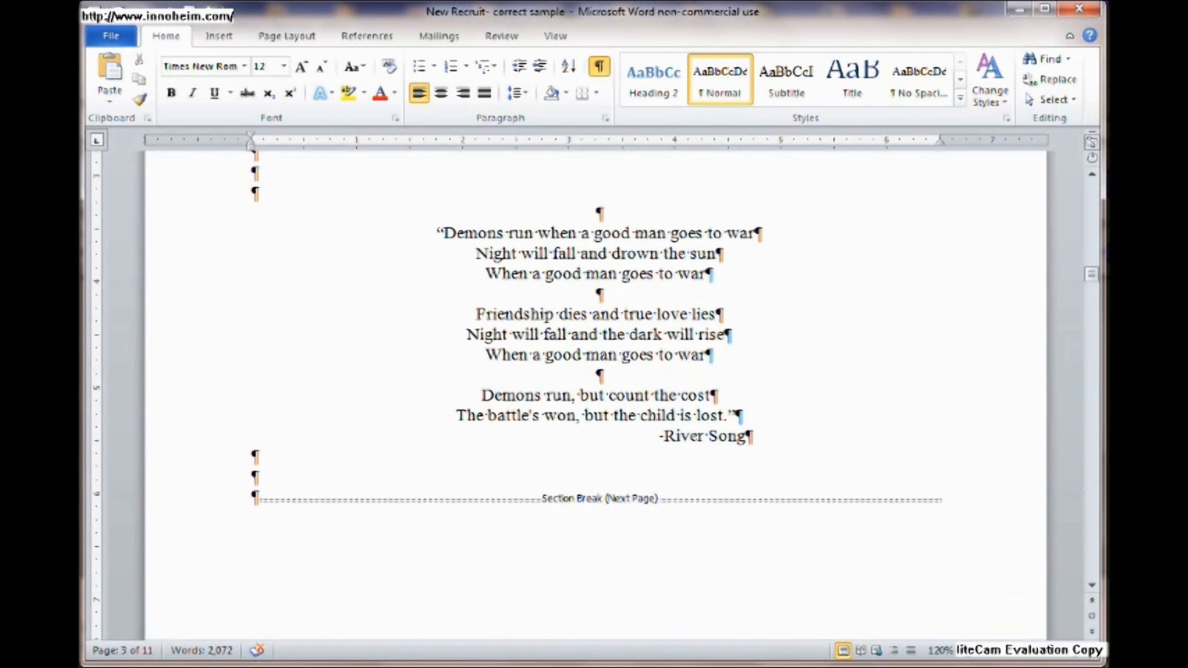
{"action": "scroll", "coordinate": [594, 396], "scroll_direction": "down", "scroll_amount": 1}
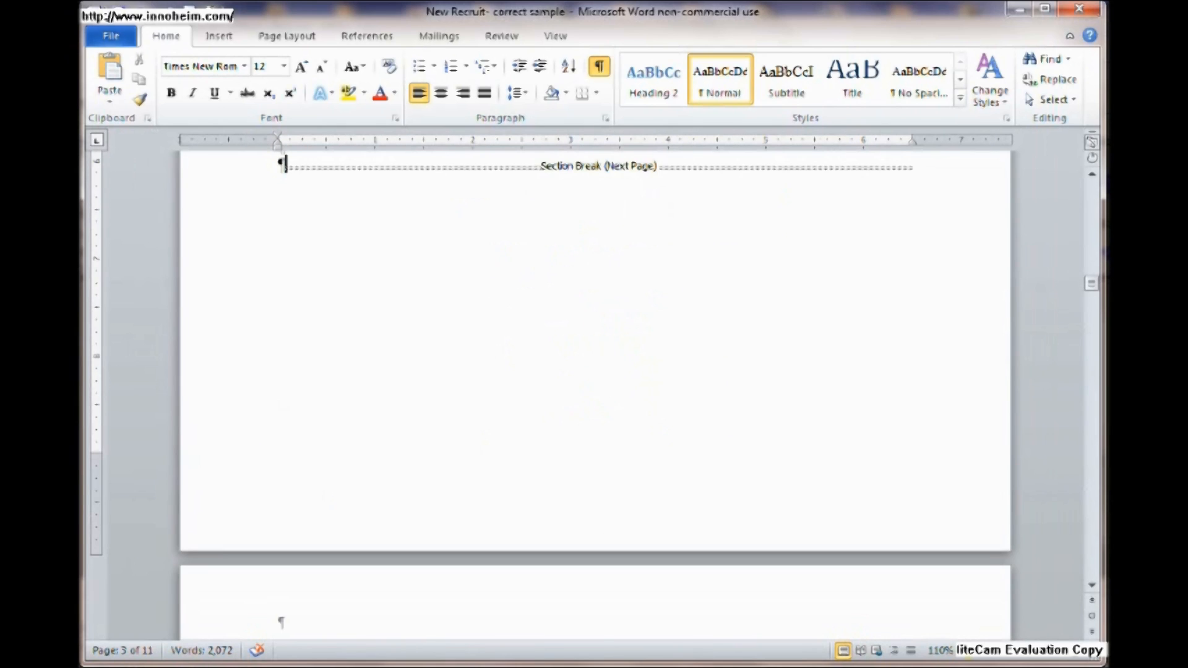
{"action": "scroll", "coordinate": [594, 396], "scroll_direction": "up", "scroll_amount": 6}
{"action": "scroll", "coordinate": [599, 625], "scroll_direction": "down", "scroll_amount": 1}
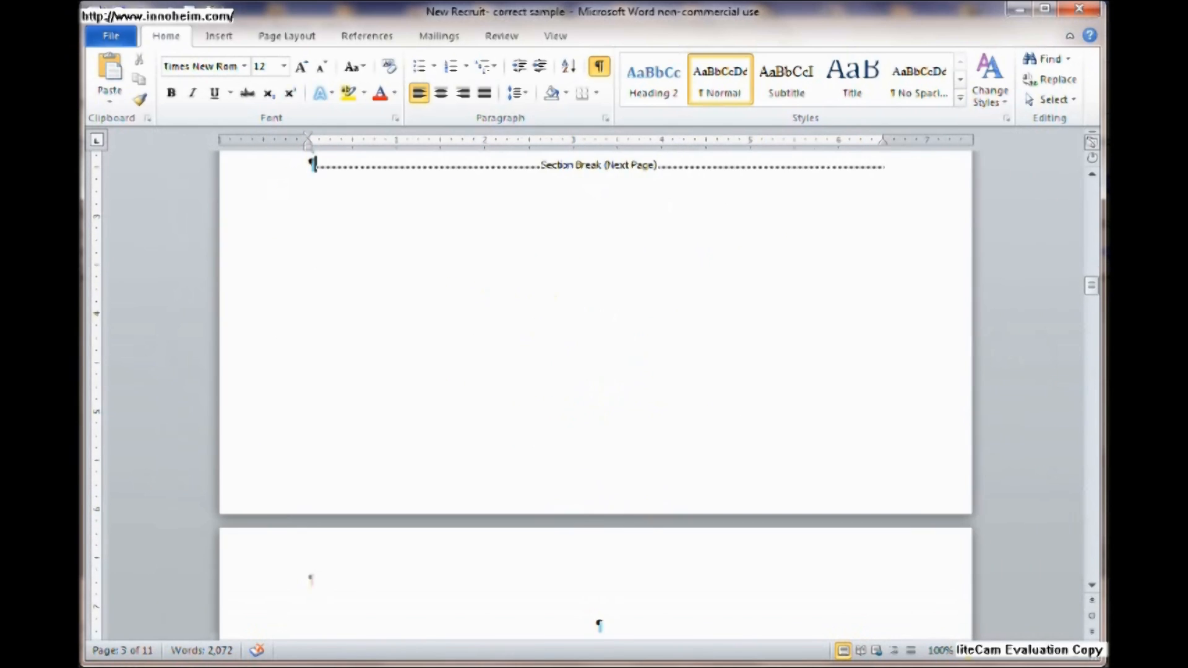
{"action": "scroll", "coordinate": [599, 625], "scroll_direction": "up", "scroll_amount": 6}
{"action": "scroll", "coordinate": [596, 384], "scroll_direction": "up", "scroll_amount": 5}
{"action": "scroll", "coordinate": [596, 384], "scroll_direction": "down", "scroll_amount": 6}
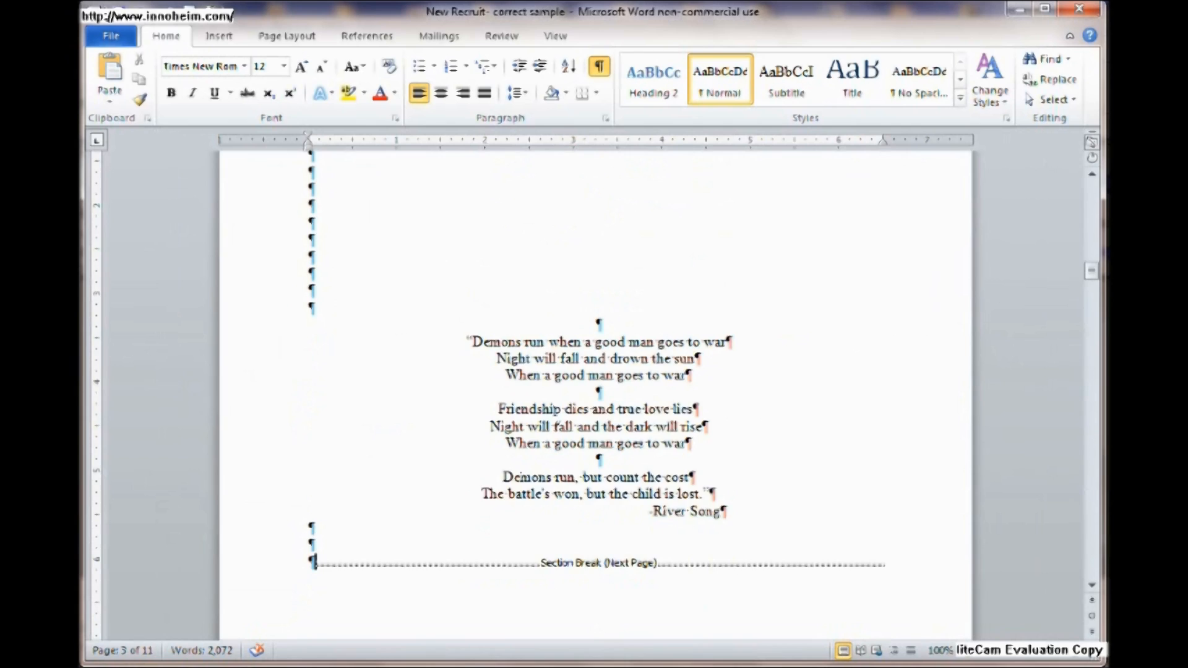
{"action": "scroll", "coordinate": [596, 383], "scroll_direction": "down", "scroll_amount": 1}
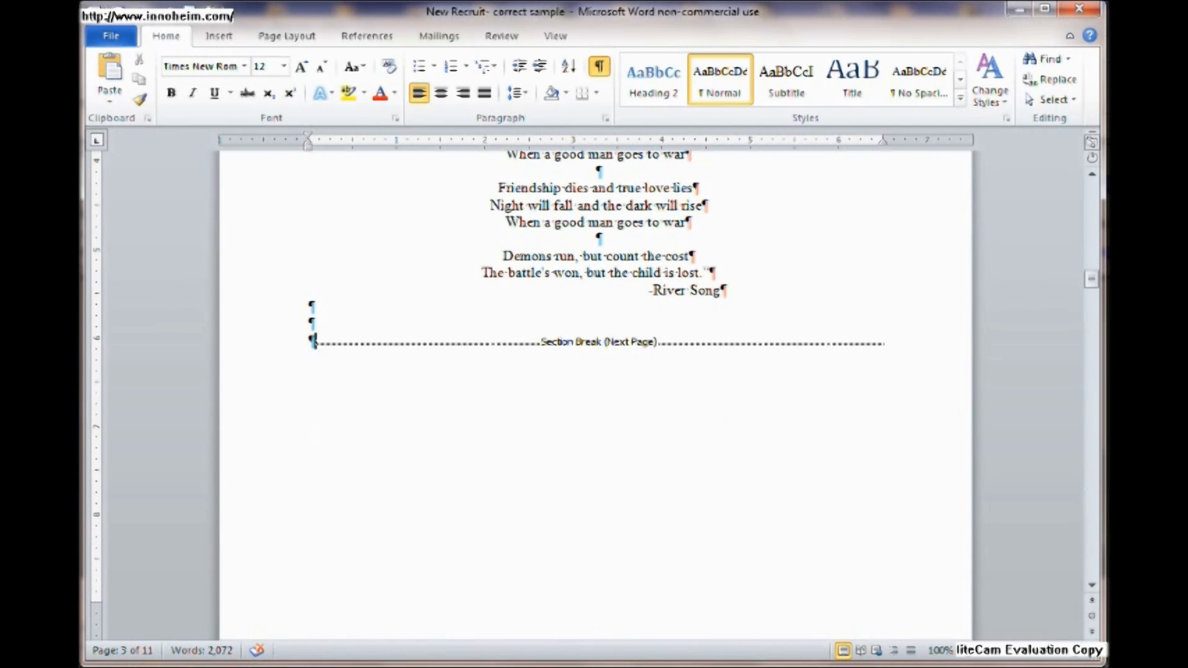
{"action": "scroll", "coordinate": [596, 383], "scroll_direction": "down", "scroll_amount": 9}
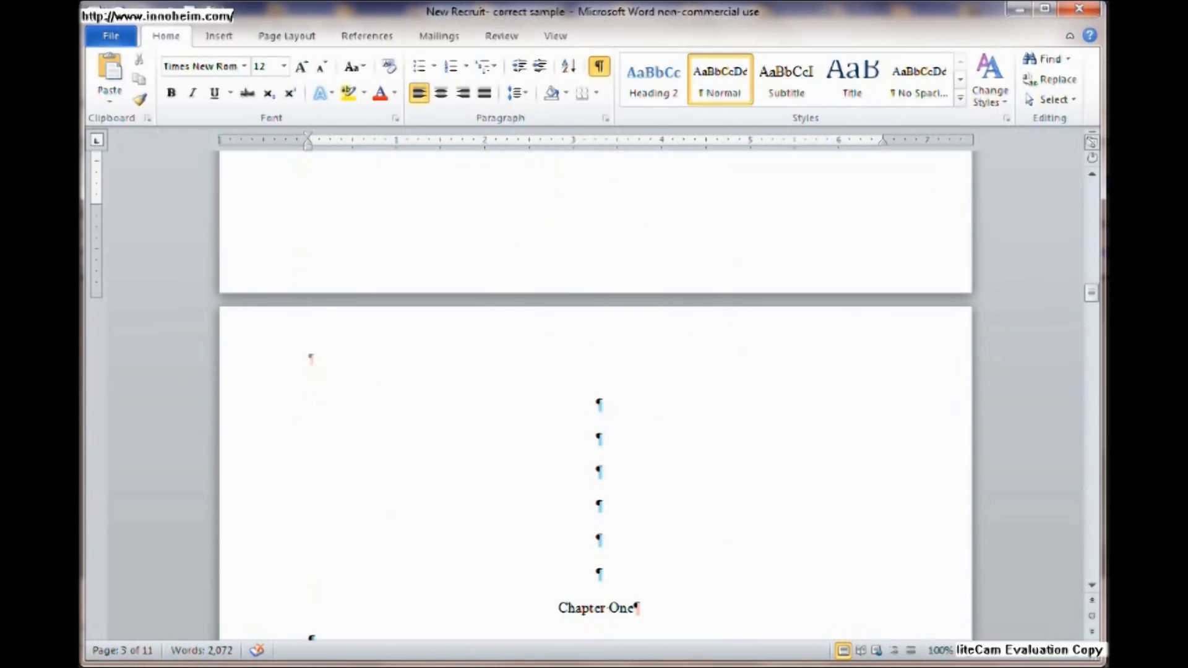
{"action": "scroll", "coordinate": [596, 384], "scroll_direction": "down", "scroll_amount": 2}
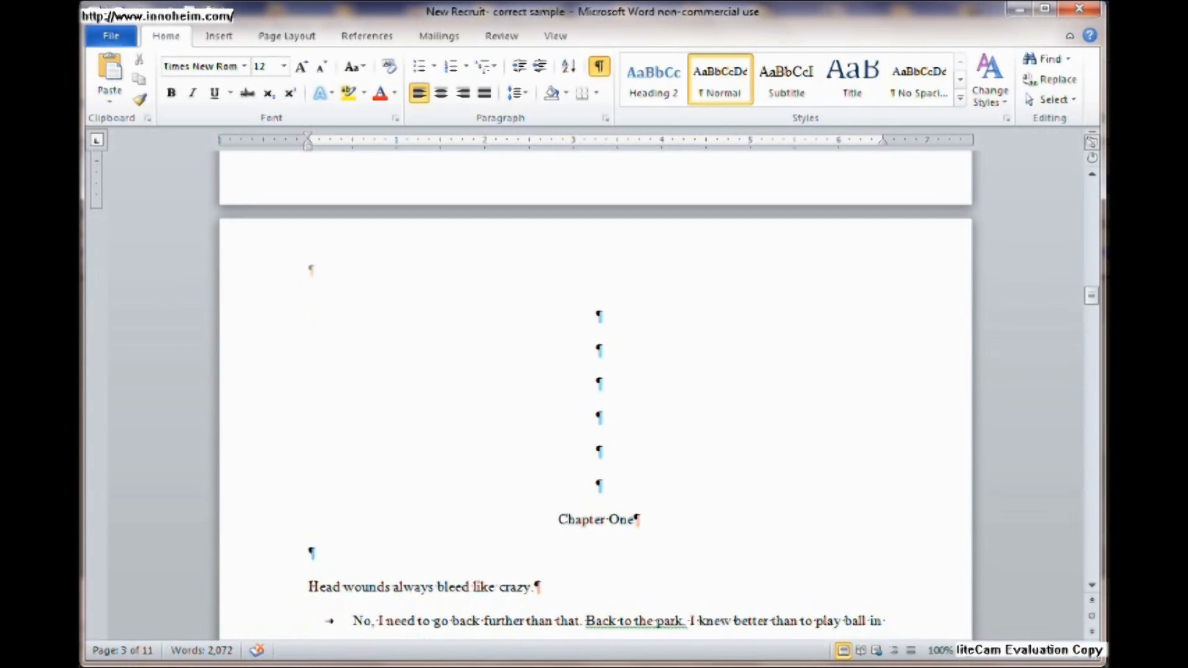
Examine the paragraph indents and the asterisk scene break on pages 4 and 5, and return to the chapter opening
{"action": "scroll", "coordinate": [596, 384], "scroll_direction": "down", "scroll_amount": 8}
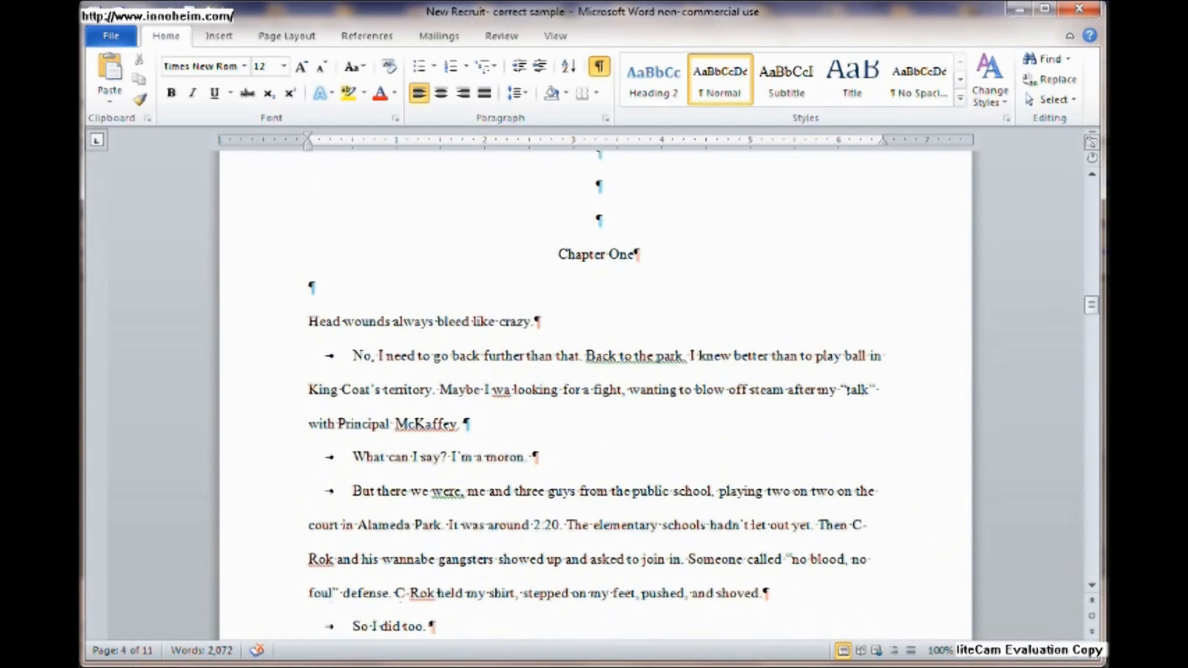
{"action": "scroll", "coordinate": [596, 384], "scroll_direction": "down", "scroll_amount": 13}
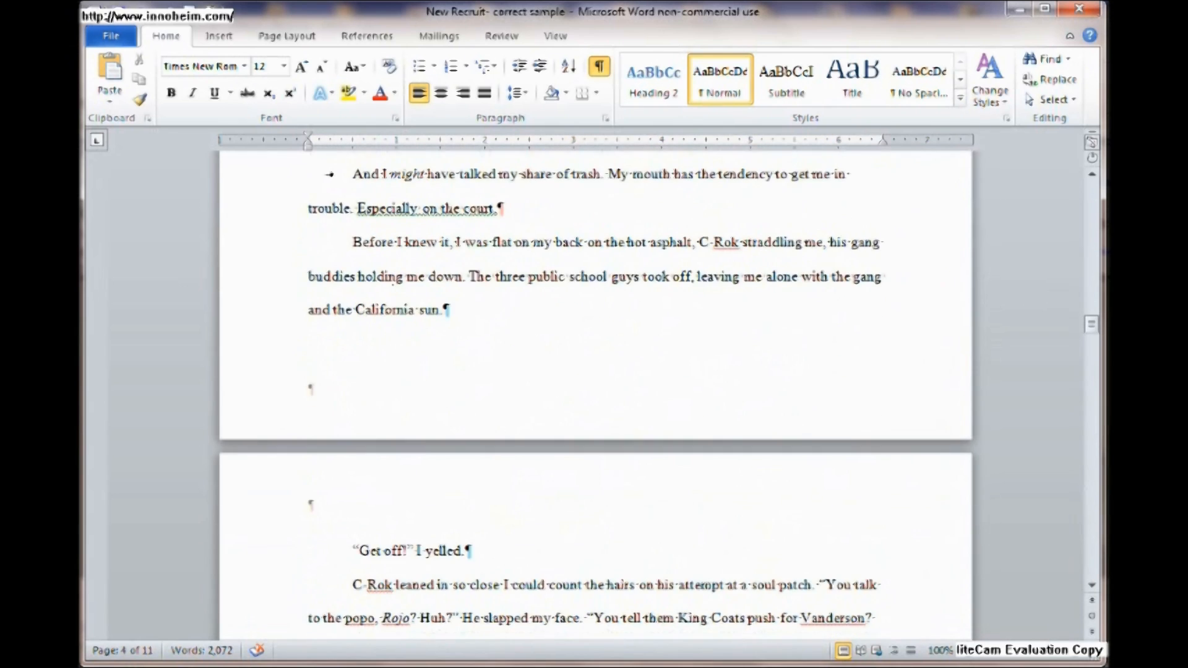
{"action": "scroll", "coordinate": [596, 383], "scroll_direction": "down", "scroll_amount": 14}
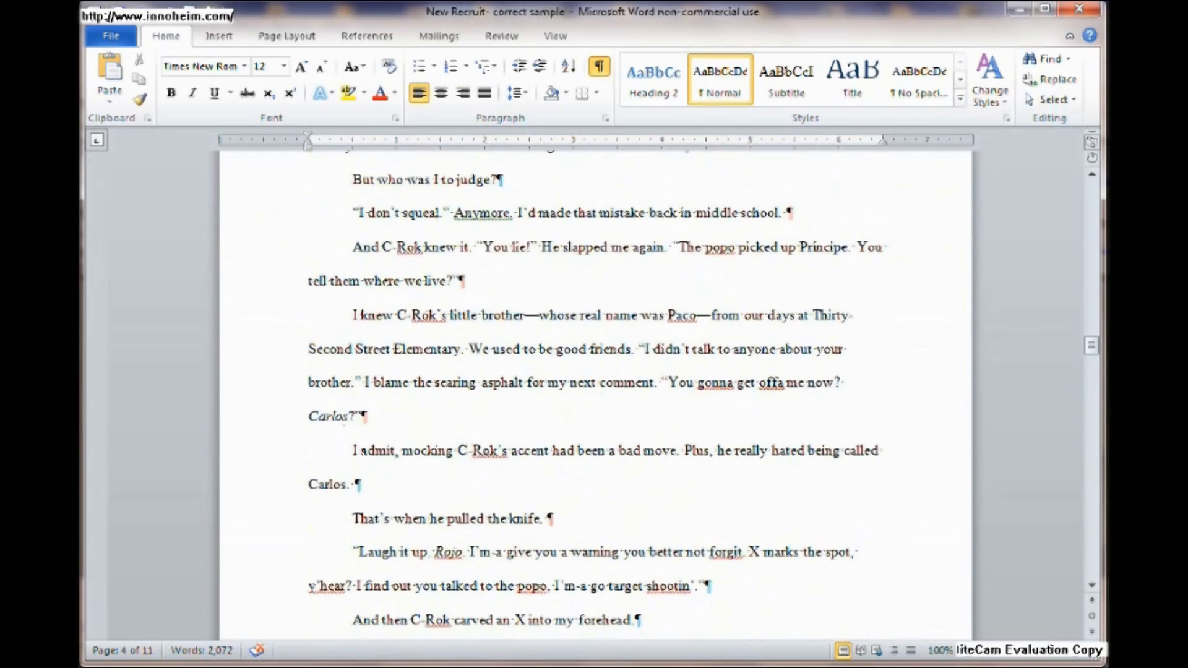
{"action": "scroll", "coordinate": [596, 384], "scroll_direction": "down", "scroll_amount": 4}
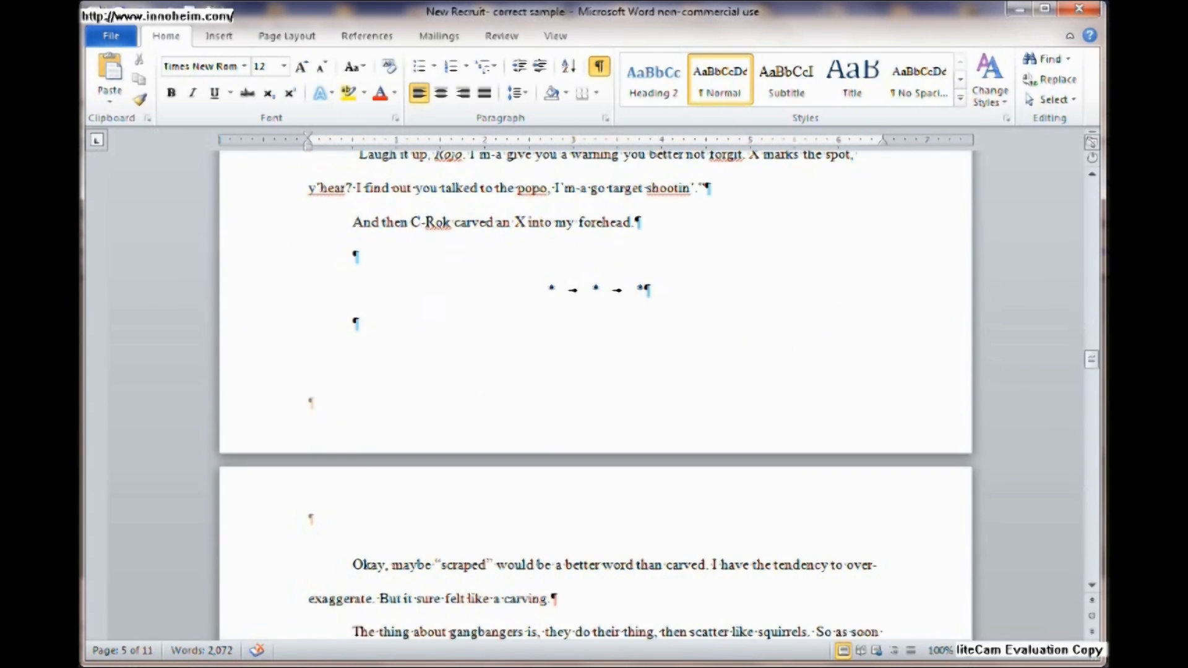
{"action": "scroll", "coordinate": [596, 396], "scroll_direction": "up", "scroll_amount": 20}
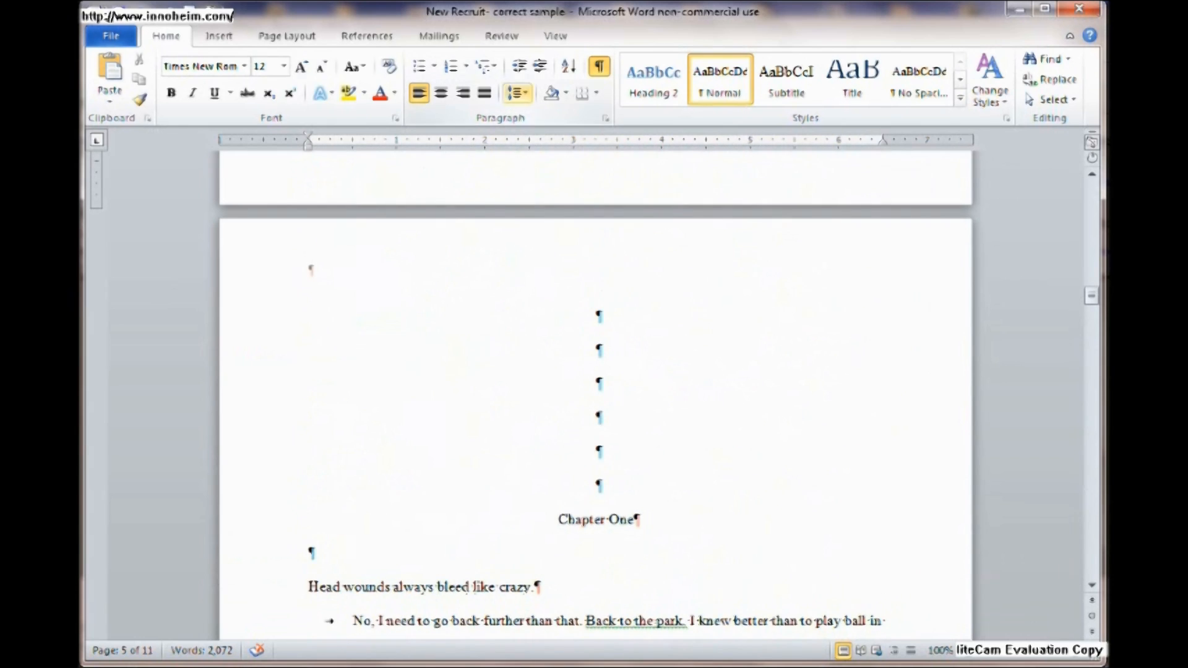
Review the available page and section break types without inserting one, and return to the section break below the epigraph
{"action": "left_click", "coordinate": [287, 36]}
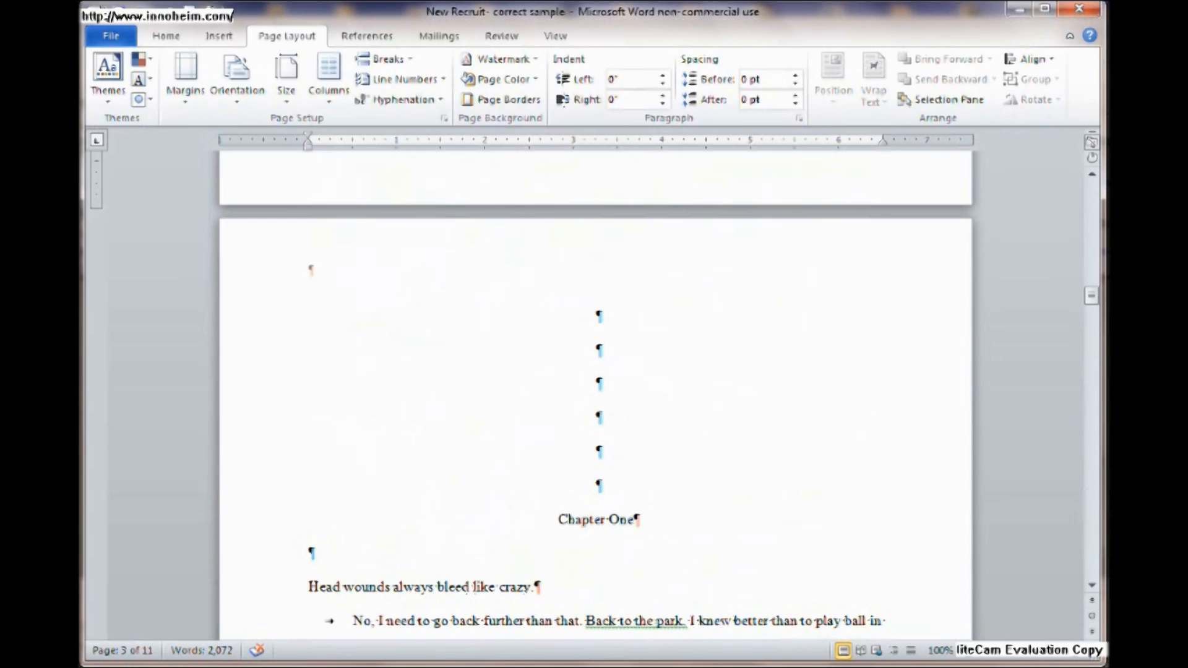
{"action": "left_click", "coordinate": [383, 59]}
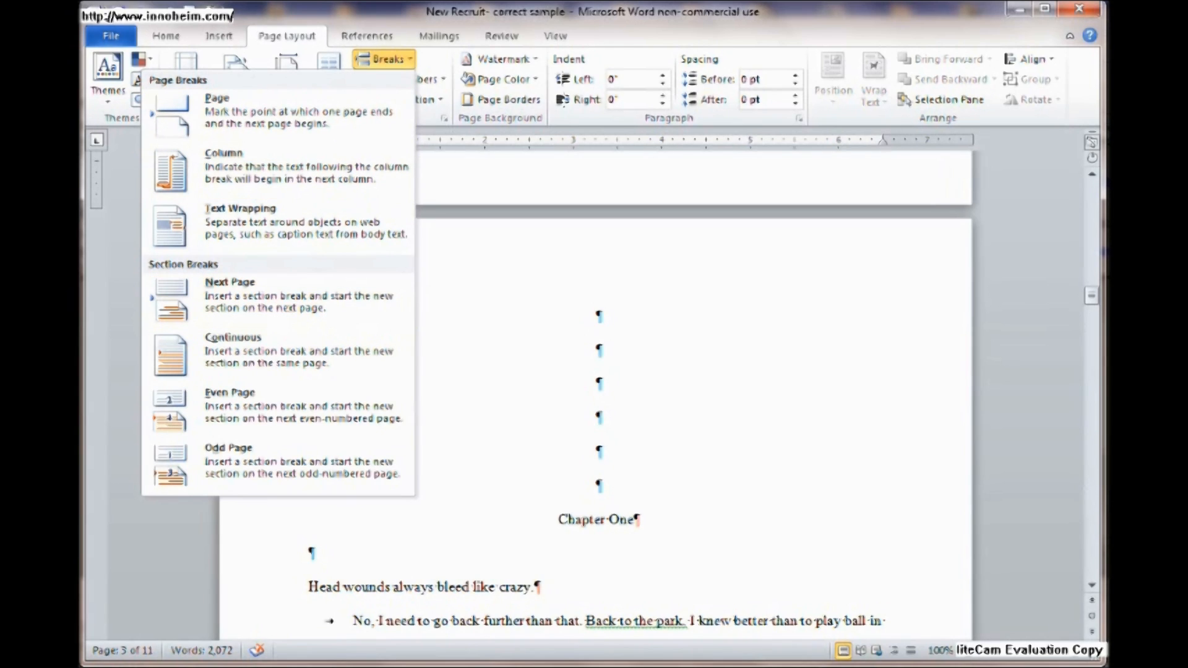
{"action": "key", "text": "Escape"}
{"action": "scroll", "coordinate": [595, 396], "scroll_direction": "up", "scroll_amount": 10}
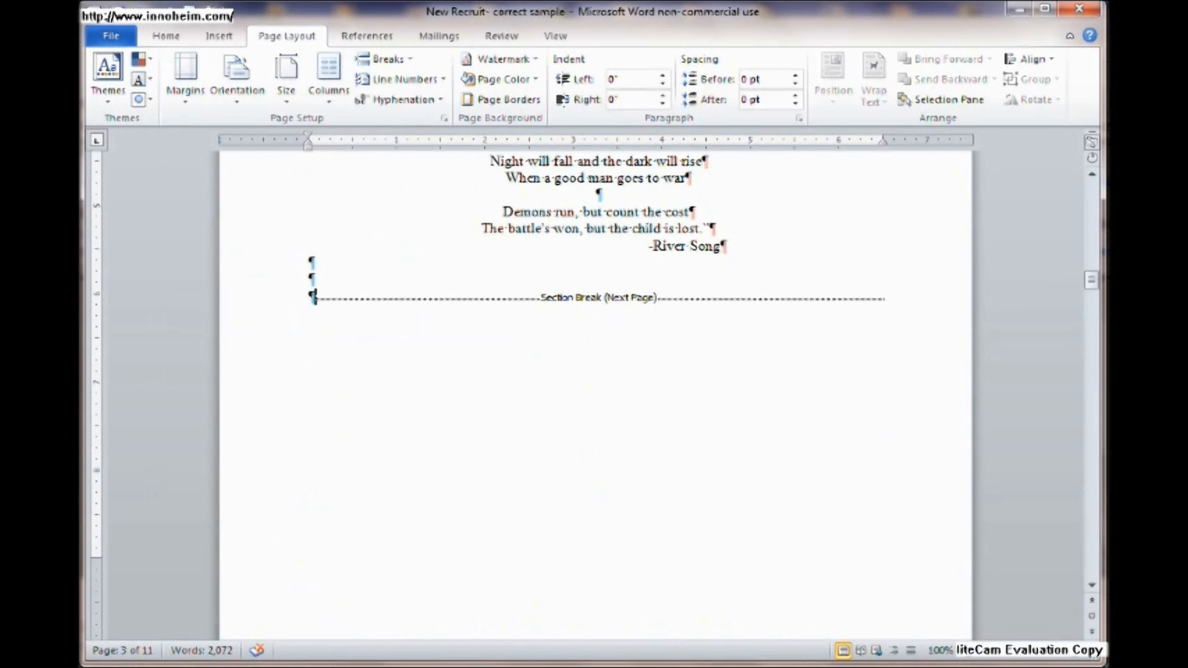
Find the "Chapter Two" heading near the end of the manuscript and check the empty paragraphs above it
{"action": "scroll", "coordinate": [595, 396], "scroll_direction": "down", "scroll_amount": 15}
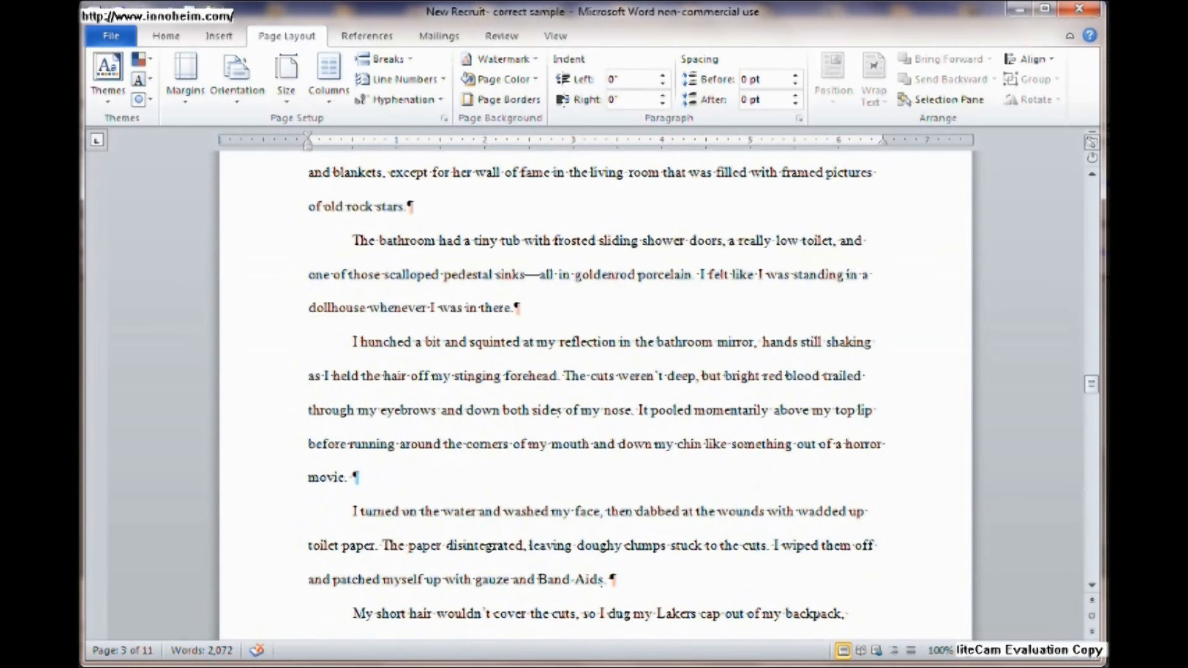
{"action": "scroll", "coordinate": [595, 396], "scroll_direction": "down", "scroll_amount": 15}
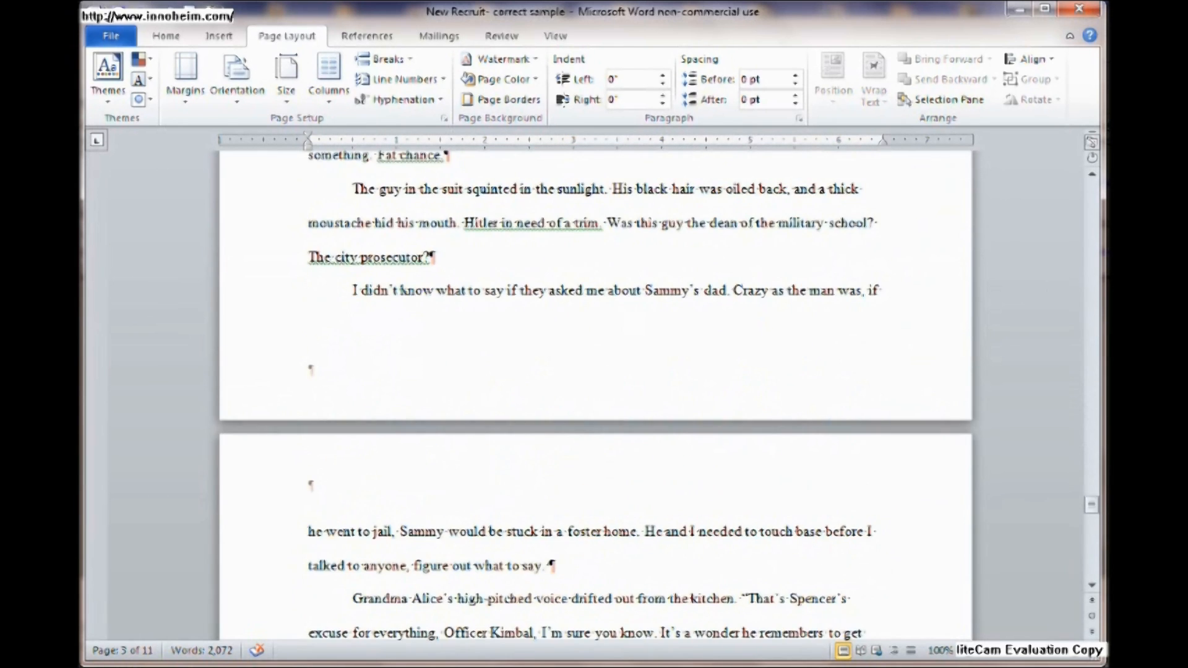
{"action": "scroll", "coordinate": [596, 396], "scroll_direction": "down", "scroll_amount": 6}
{"action": "scroll", "coordinate": [595, 396], "scroll_direction": "up", "scroll_amount": 3}
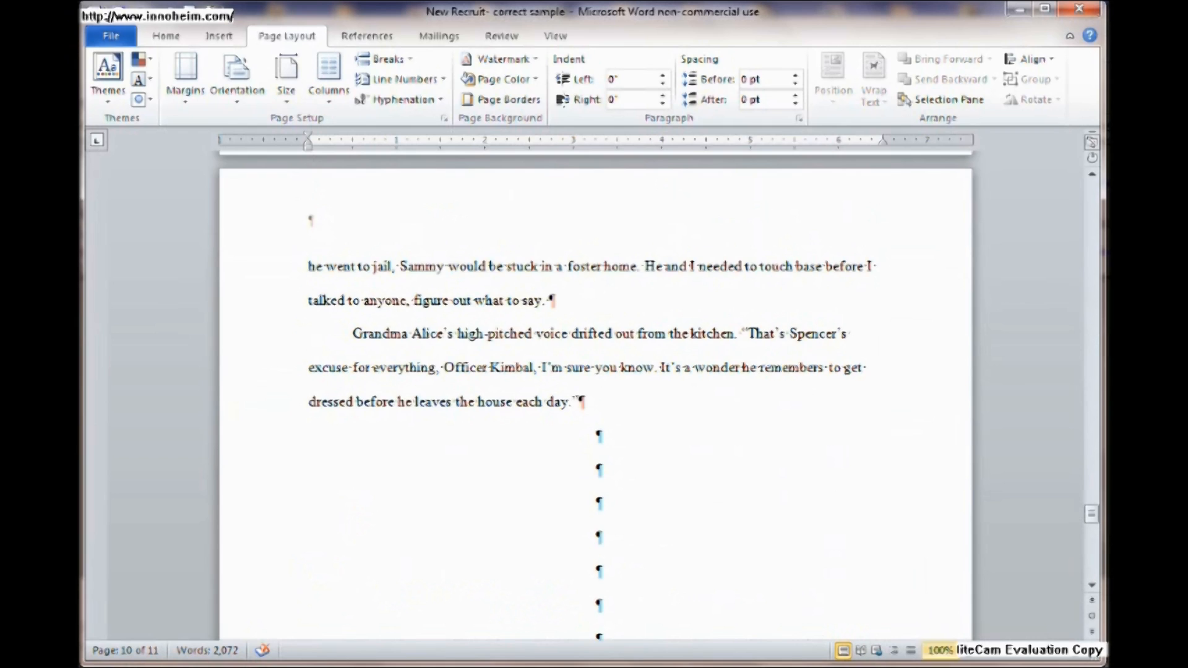
{"action": "scroll", "coordinate": [595, 396], "scroll_direction": "down", "scroll_amount": 3}
{"action": "scroll", "coordinate": [595, 396], "scroll_direction": "down", "scroll_amount": 1}
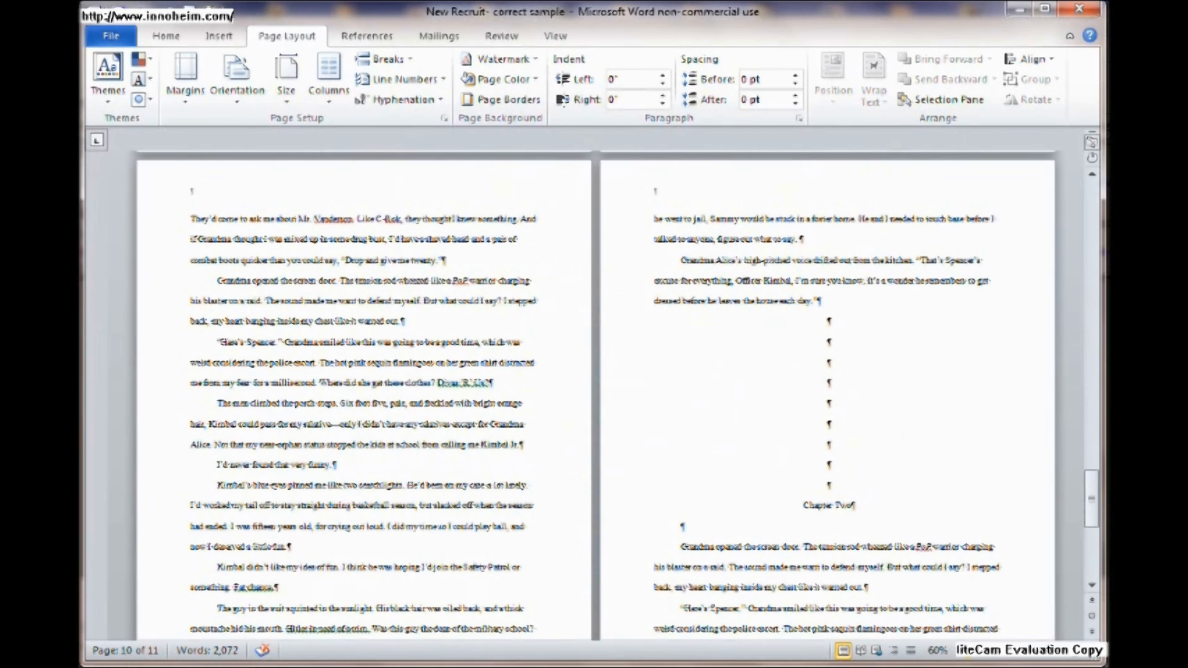
{"action": "scroll", "coordinate": [595, 396], "scroll_direction": "down", "scroll_amount": 1}
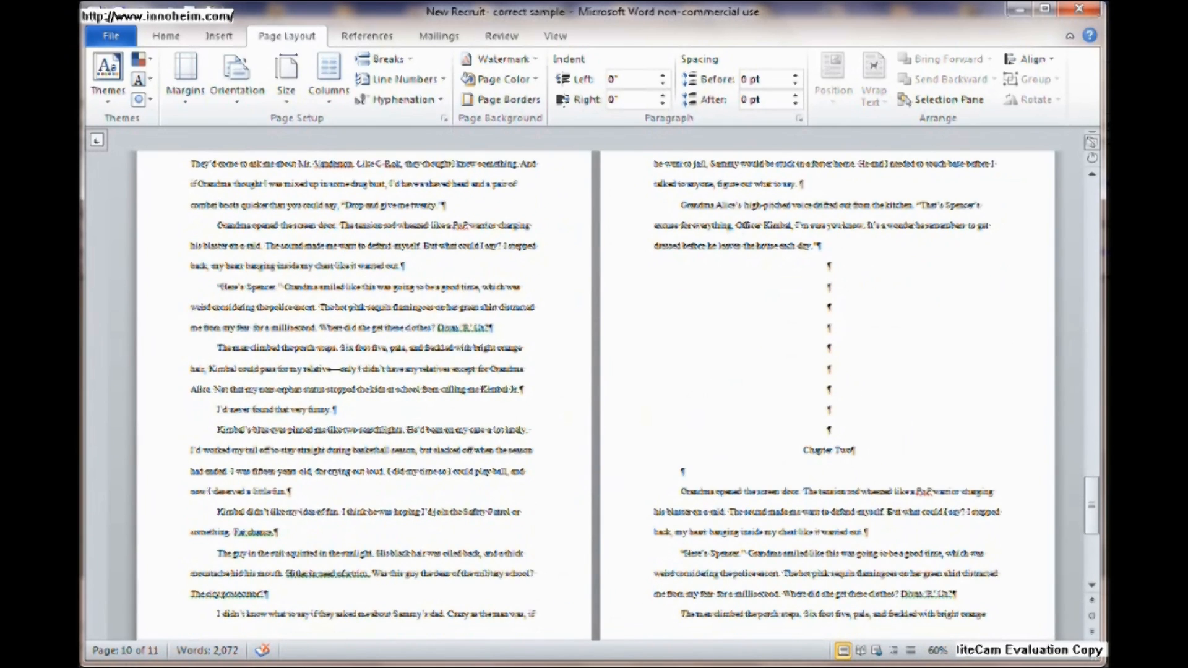
{"action": "left_click_drag", "start_coordinate": [827, 266], "coordinate": [828, 431]}
{"action": "left_click", "coordinate": [852, 450]}
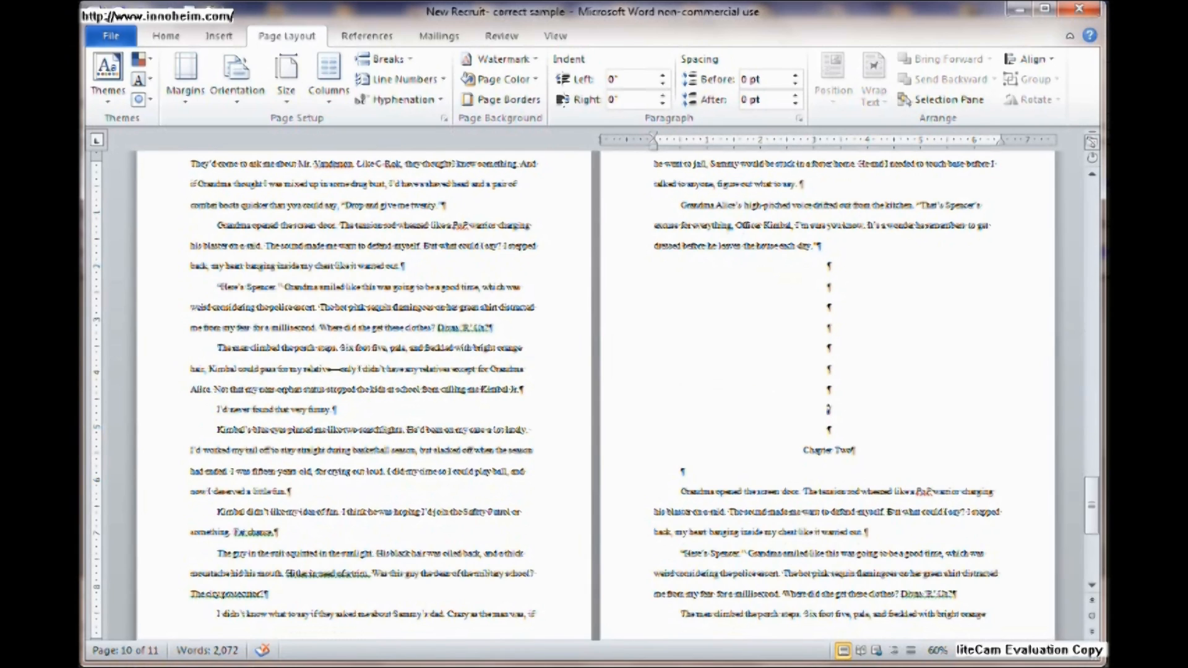
Insert more blank lines above the "Chapter Two" heading to push it down toward the next page
{"action": "key", "text": "Return"}
{"action": "key", "text": "Return"}
{"action": "key", "text": "Return"}
{"action": "key", "text": "Return"}
{"action": "key", "text": "Return"}
{"action": "key", "text": "Return"}
{"action": "key", "text": "Return"}
{"action": "key", "text": "Return"}
{"action": "key", "text": "Return"}
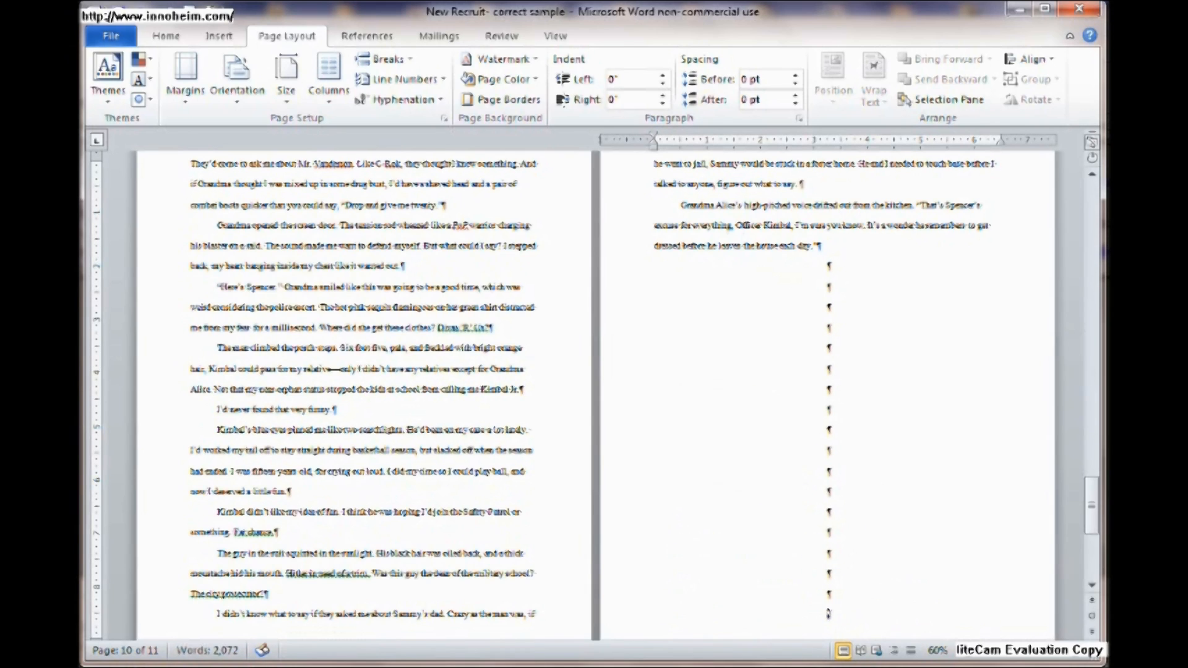
Add two more empty paragraphs above the "Chapter Two" heading to finish pushing it onto a new page
{"action": "key", "text": "Return"}
{"action": "key", "text": "Return"}
{"action": "scroll", "coordinate": [595, 396], "scroll_direction": "down", "scroll_amount": 2}
{"action": "scroll", "coordinate": [595, 396], "scroll_direction": "up", "scroll_amount": 1}
{"action": "scroll", "coordinate": [596, 396], "scroll_direction": "up", "scroll_amount": 6}
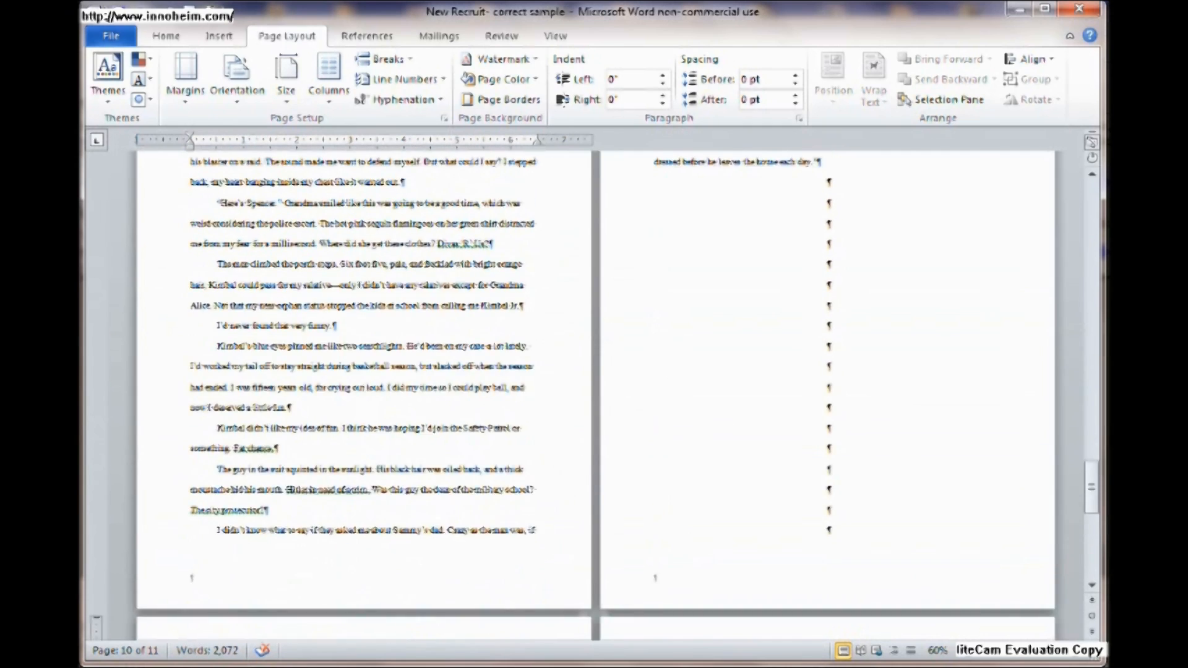
Delete a block of text from the pages before "Chapter Two" and start a new paragraph at the cut
{"action": "left_click_drag", "start_coordinate": [217, 540], "coordinate": [191, 315]}
{"action": "key", "text": "Delete"}
{"action": "key", "text": "Return"}
{"action": "scroll", "coordinate": [595, 396], "scroll_direction": "down", "scroll_amount": 2}
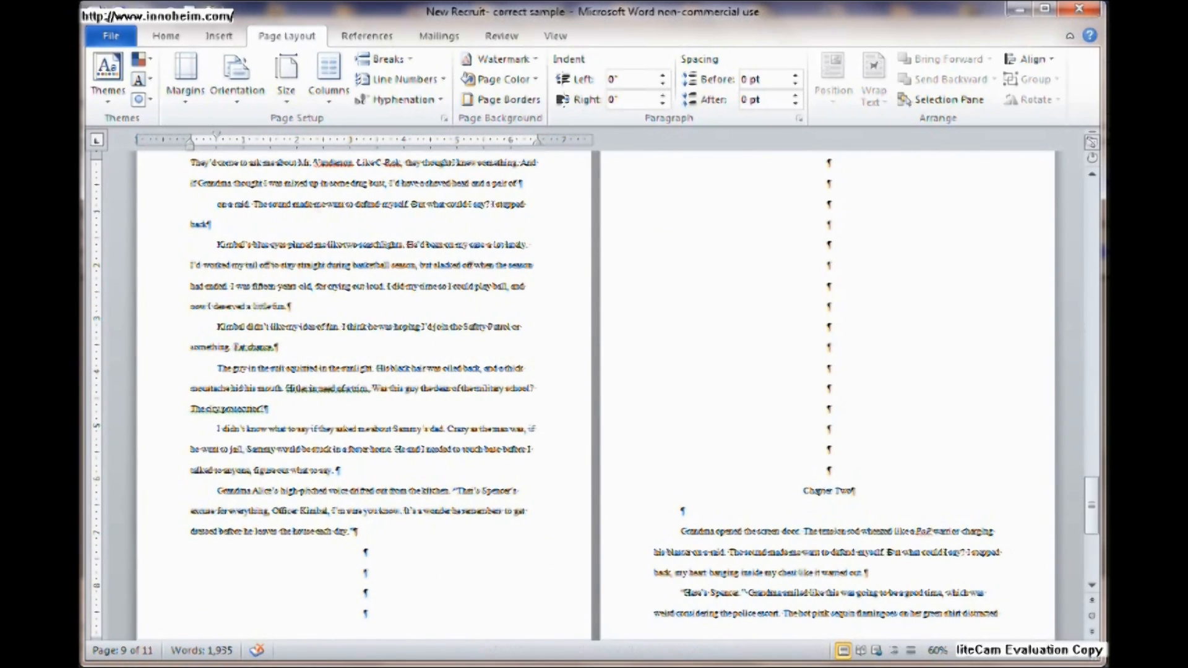
Remove several of the surplus empty paragraphs above the "Chapter Two" heading
{"action": "left_click_drag", "start_coordinate": [828, 347], "coordinate": [828, 184]}
{"action": "key", "text": "Delete"}
{"action": "scroll", "coordinate": [828, 186], "scroll_direction": "up", "scroll_amount": 2}
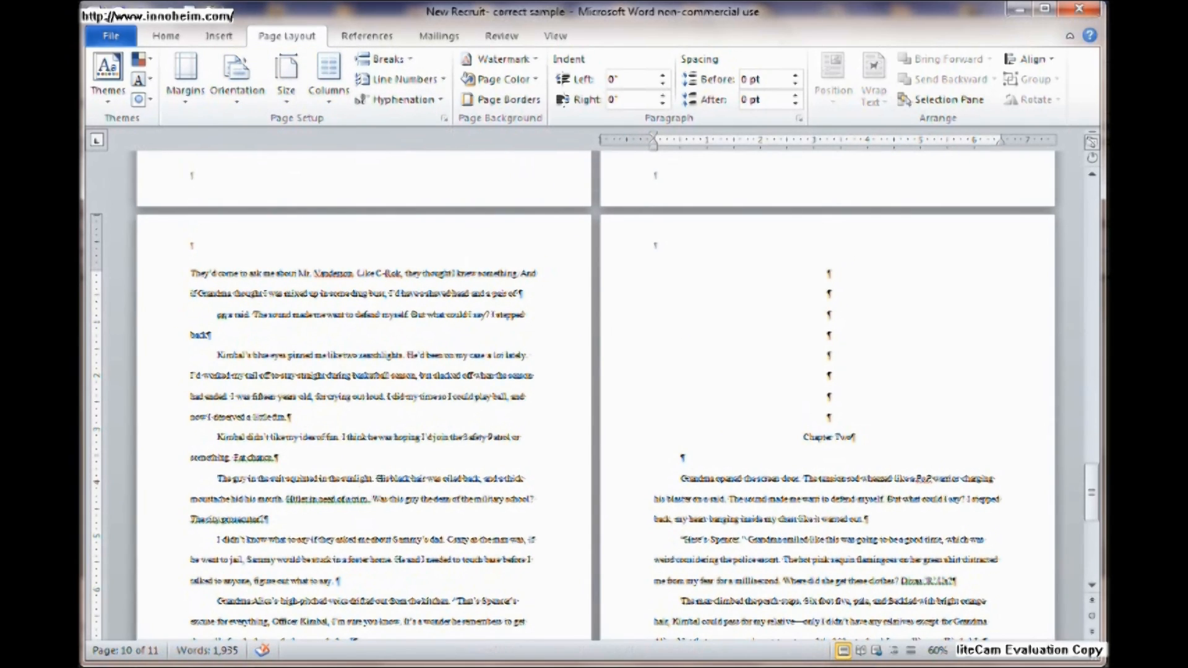
Insert a page break among the empty paragraphs above "Chapter Two" and check where the following text starts
{"action": "left_click", "coordinate": [383, 59]}
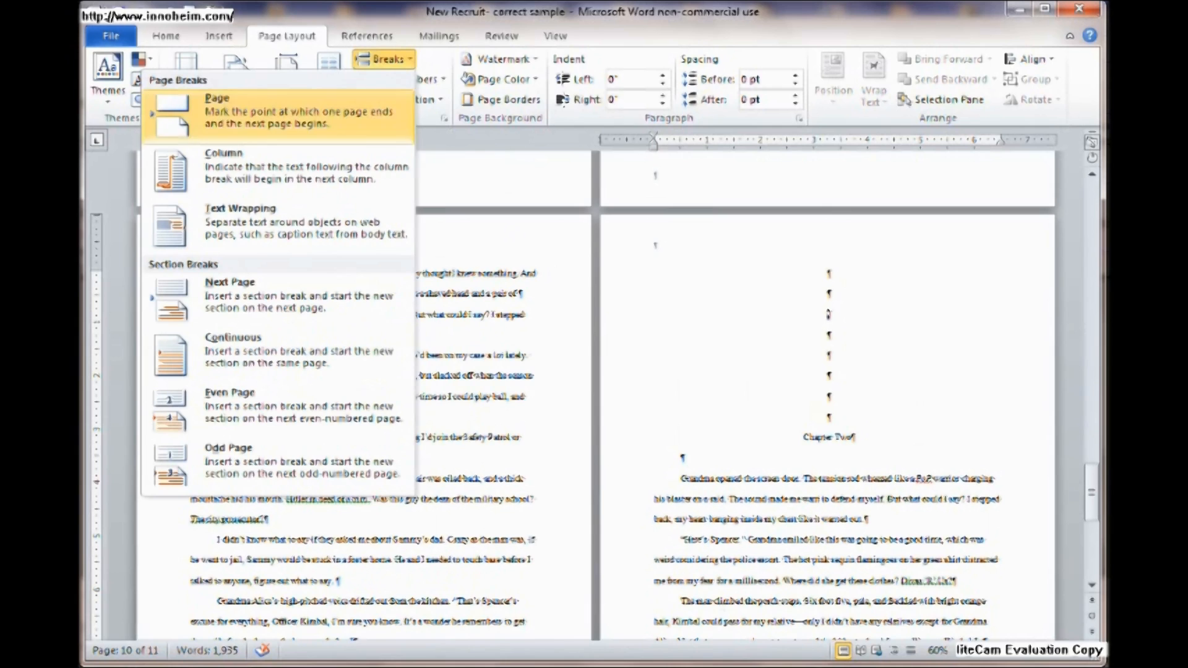
{"action": "left_click", "coordinate": [279, 112]}
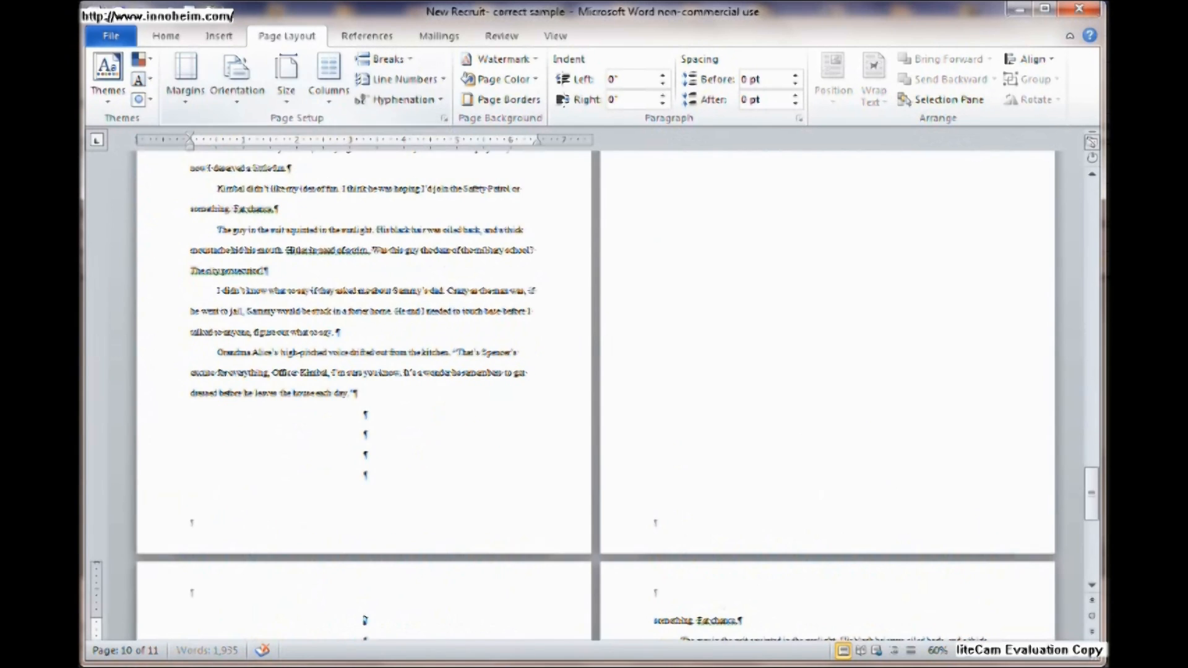
{"action": "scroll", "coordinate": [594, 396], "scroll_direction": "down", "scroll_amount": 6}
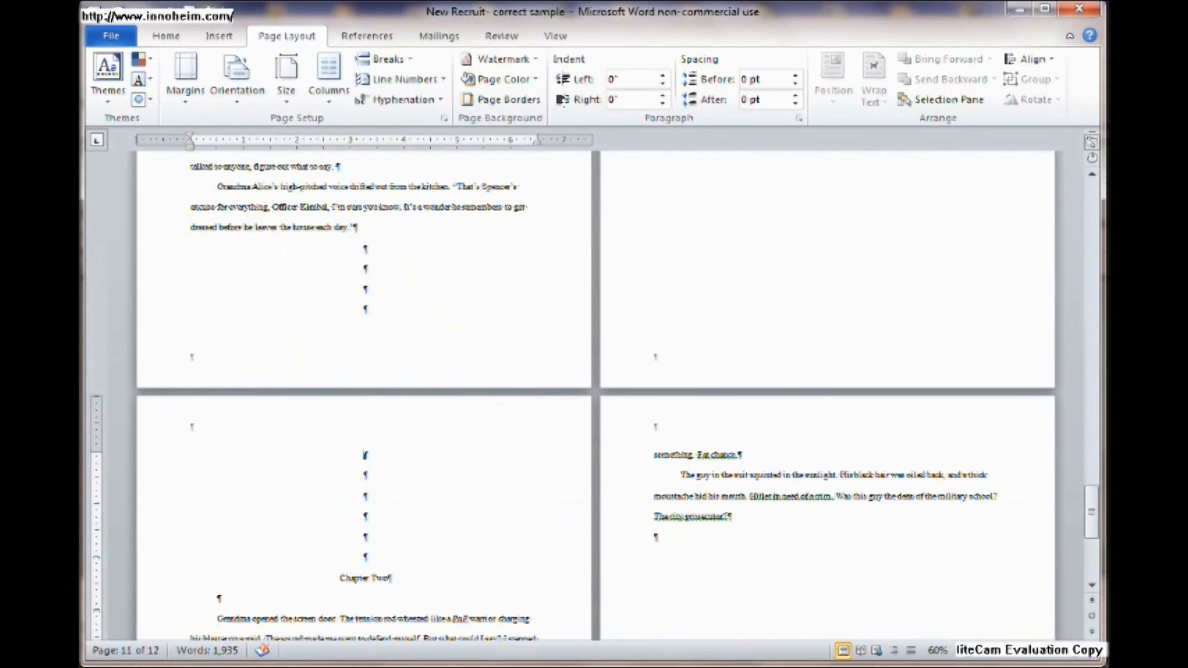
{"action": "scroll", "coordinate": [594, 396], "scroll_direction": "up", "scroll_amount": 10}
{"action": "scroll", "coordinate": [594, 396], "scroll_direction": "up", "scroll_amount": 5}
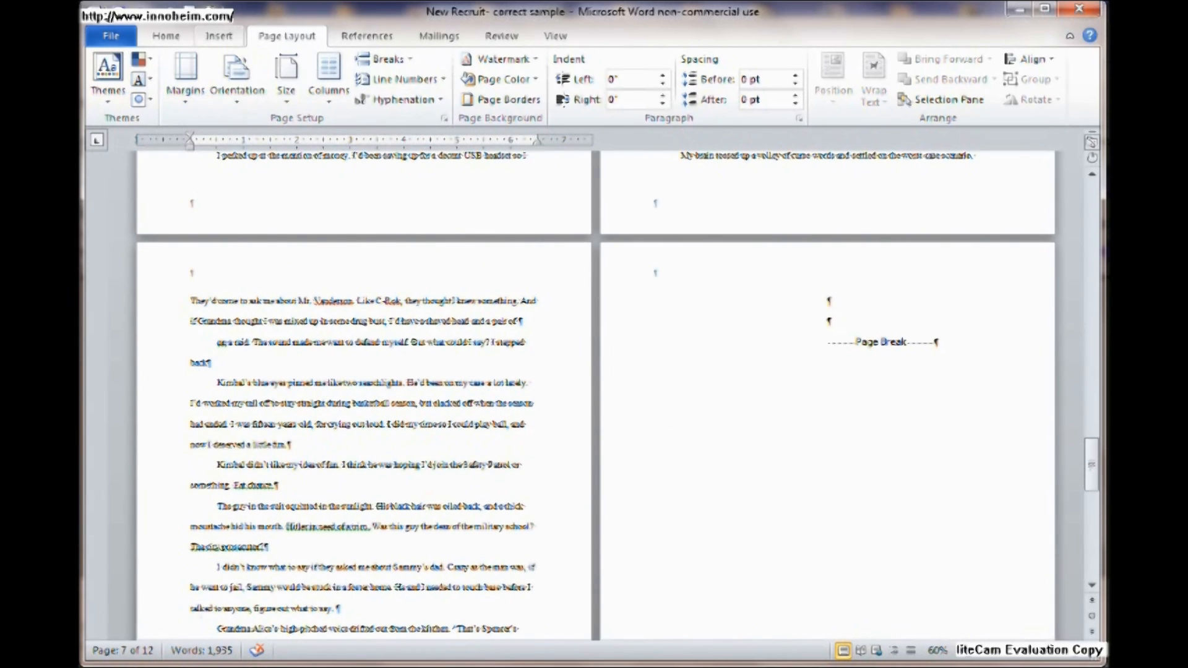
Open the footer area of page 10 to view its section label, and return to the title page
{"action": "left_click", "coordinate": [219, 35]}
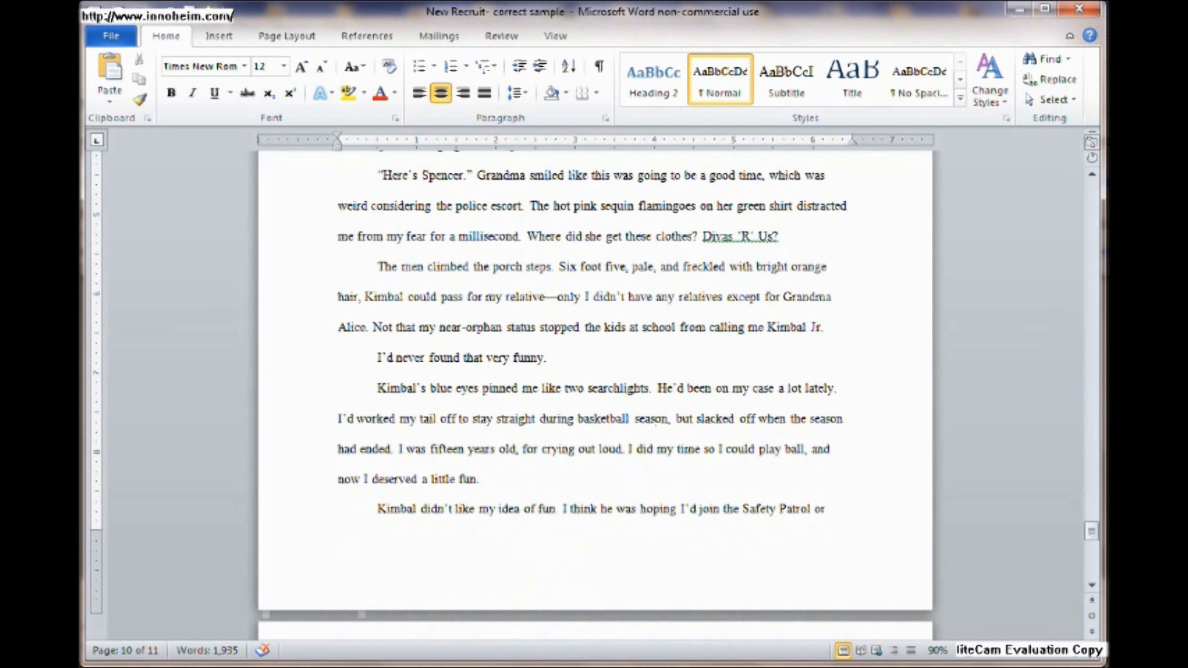
{"action": "scroll", "coordinate": [594, 371], "scroll_direction": "down", "scroll_amount": 2}
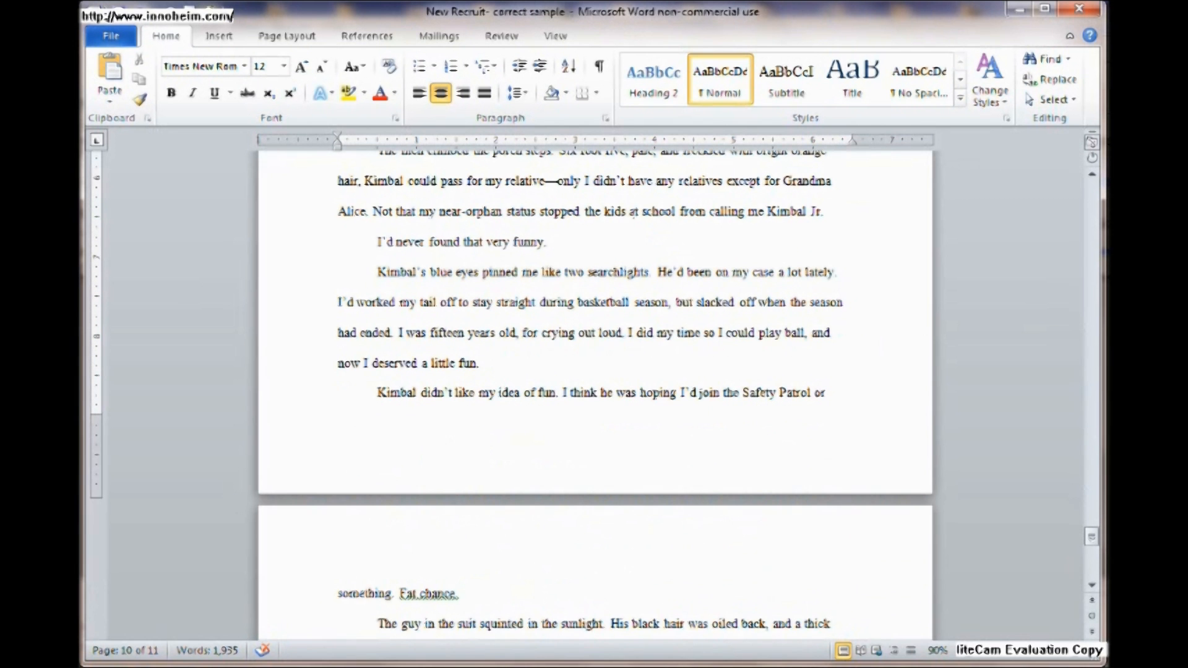
{"action": "double_click", "coordinate": [581, 448]}
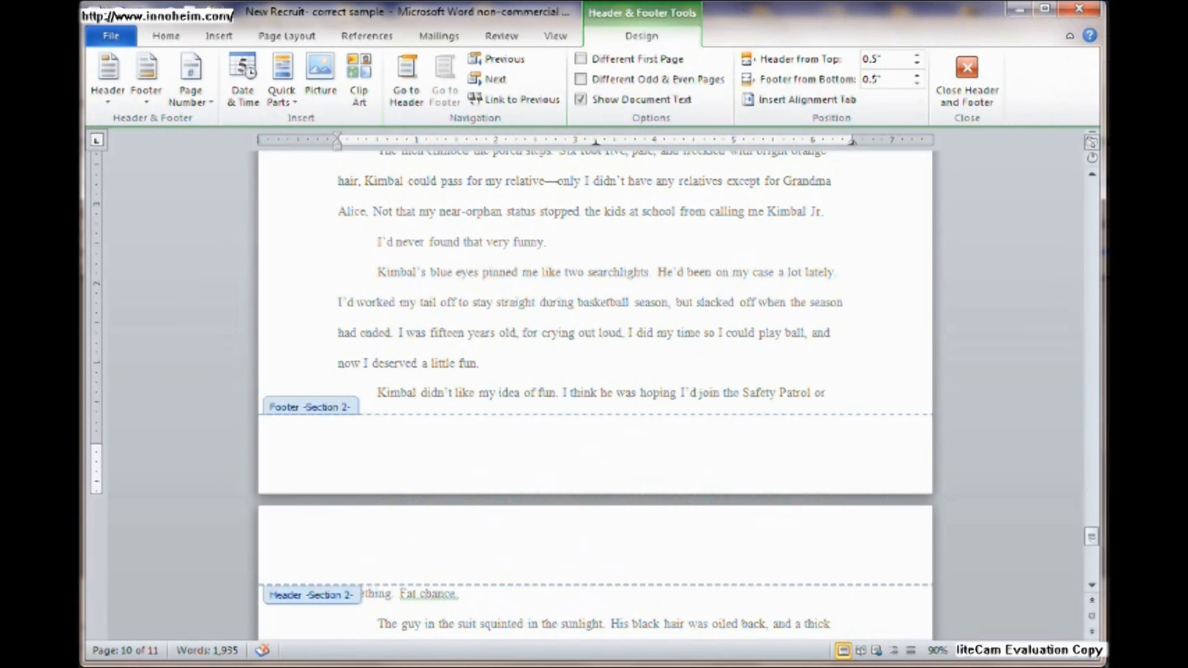
{"action": "scroll", "coordinate": [594, 372], "scroll_direction": "up", "scroll_amount": 7}
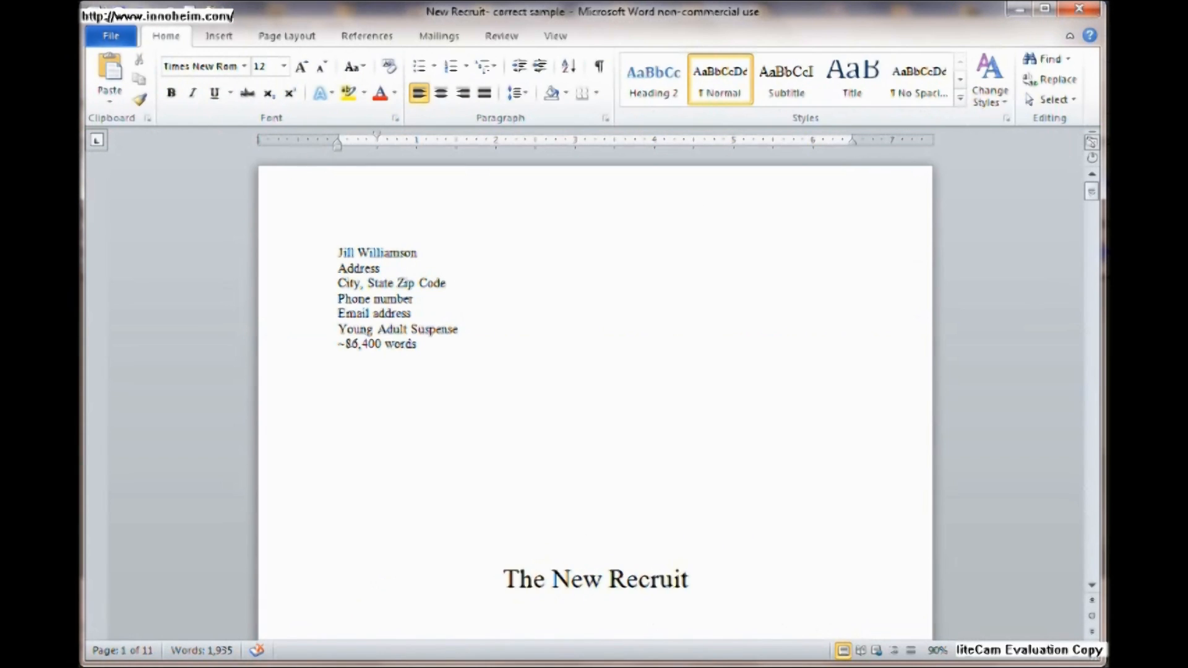
Open the section 2 header on the "Chapter One" page for editing and view the page's header and footer areas
{"action": "scroll", "coordinate": [596, 371], "scroll_direction": "down", "scroll_amount": 10}
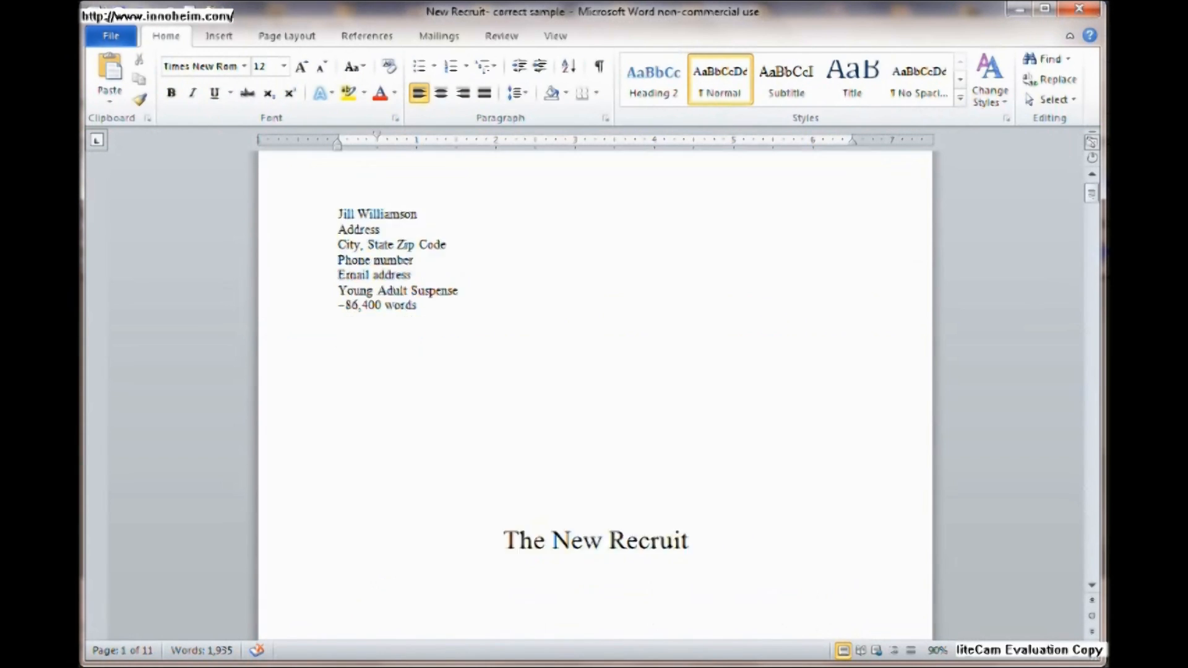
{"action": "scroll", "coordinate": [595, 372], "scroll_direction": "down", "scroll_amount": 20}
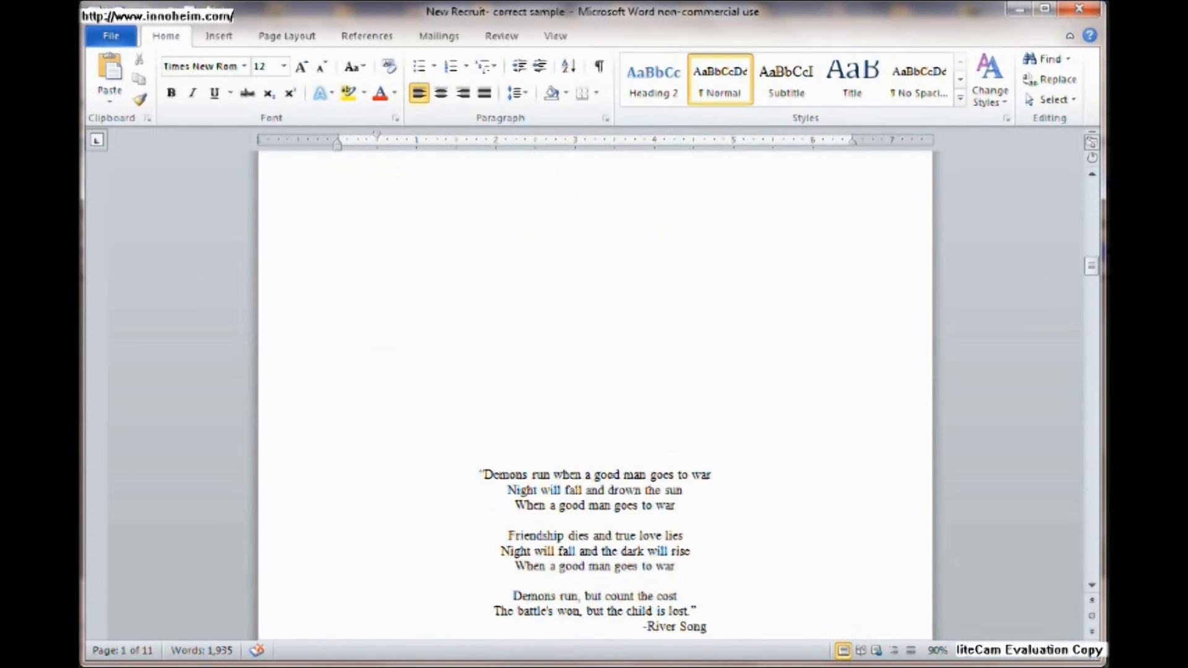
{"action": "scroll", "coordinate": [595, 371], "scroll_direction": "down", "scroll_amount": 10}
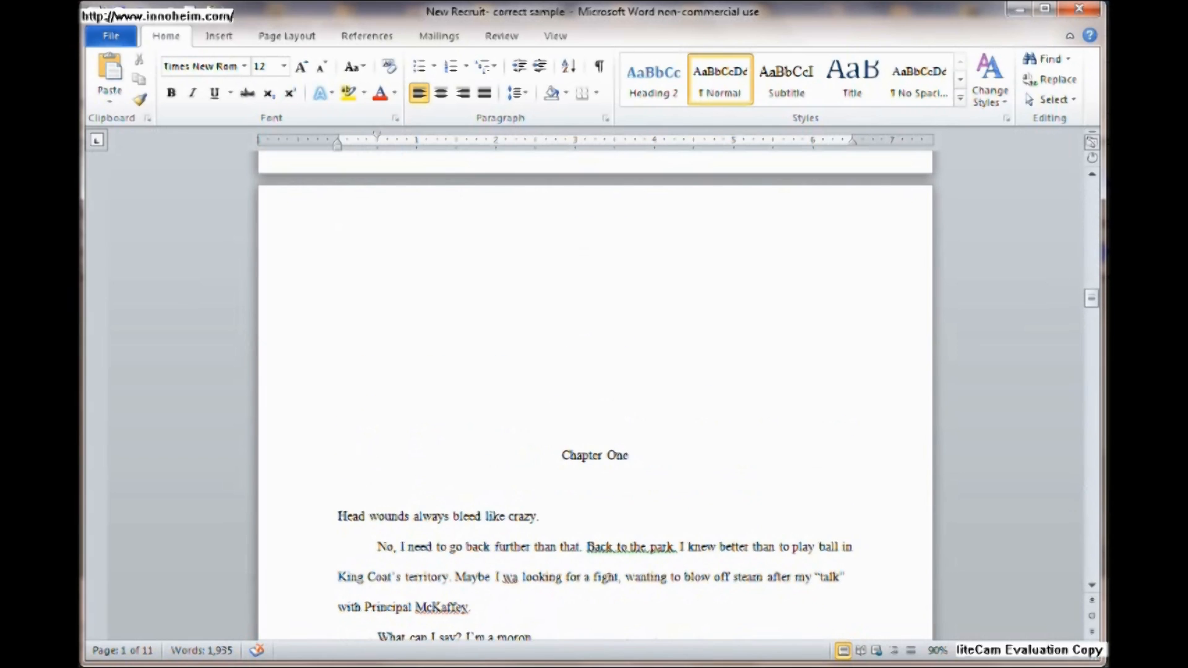
{"action": "double_click", "coordinate": [338, 231]}
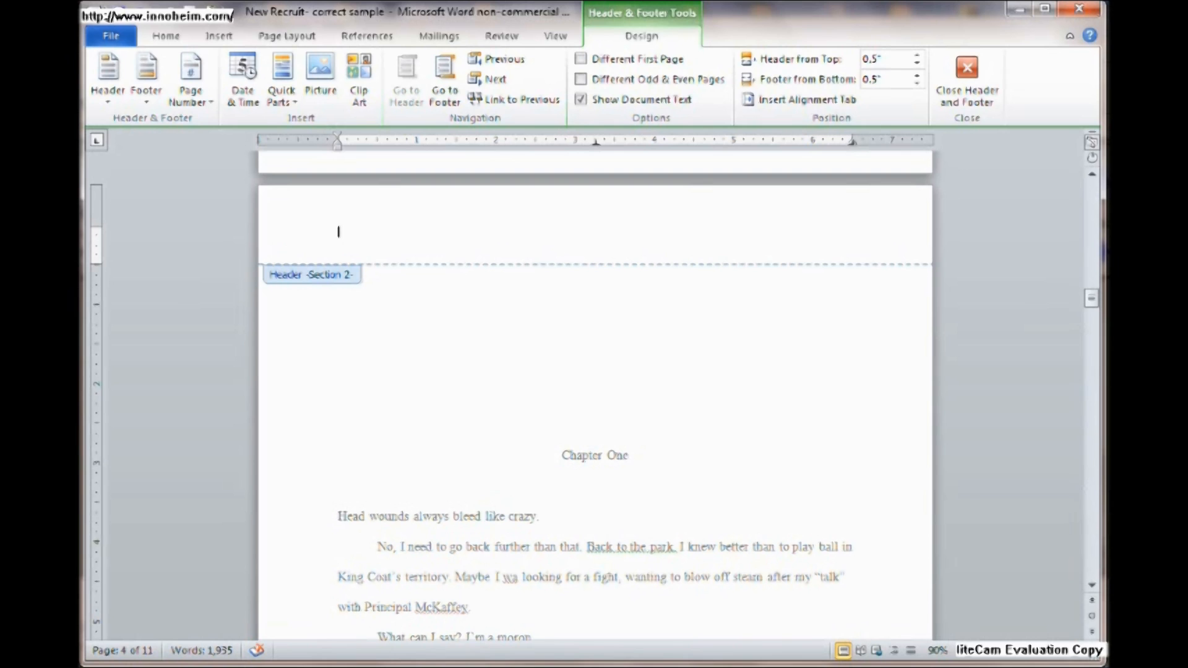
{"action": "scroll", "coordinate": [595, 371], "scroll_direction": "down", "scroll_amount": 5}
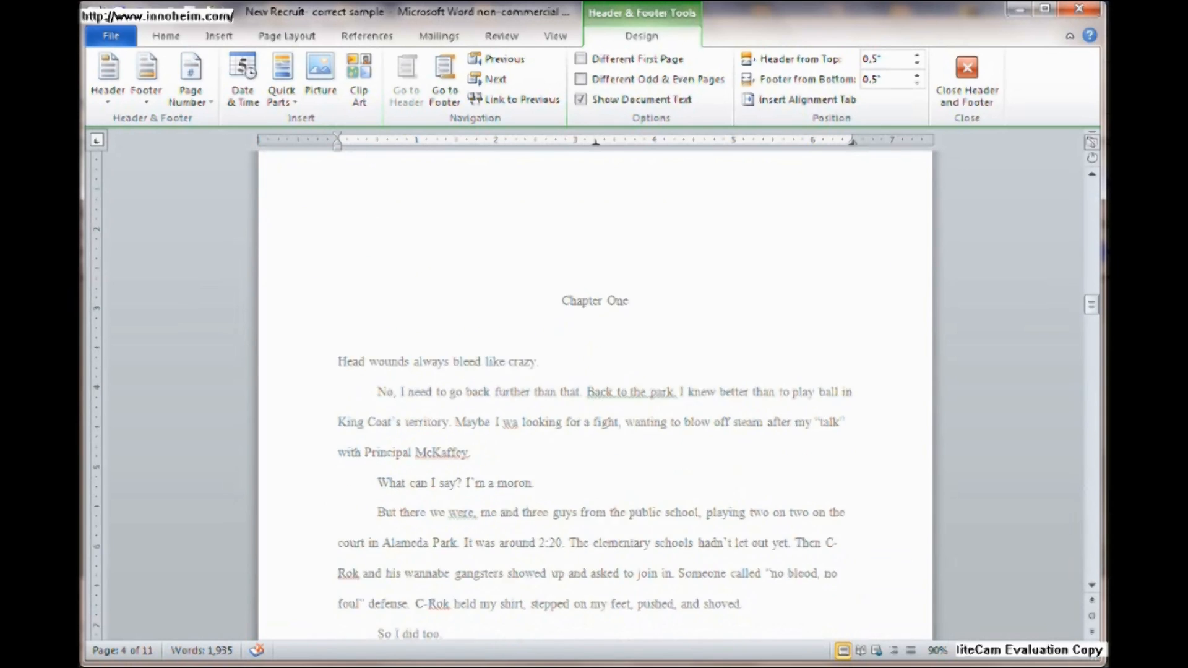
{"action": "scroll", "coordinate": [595, 372], "scroll_direction": "down", "scroll_amount": 3}
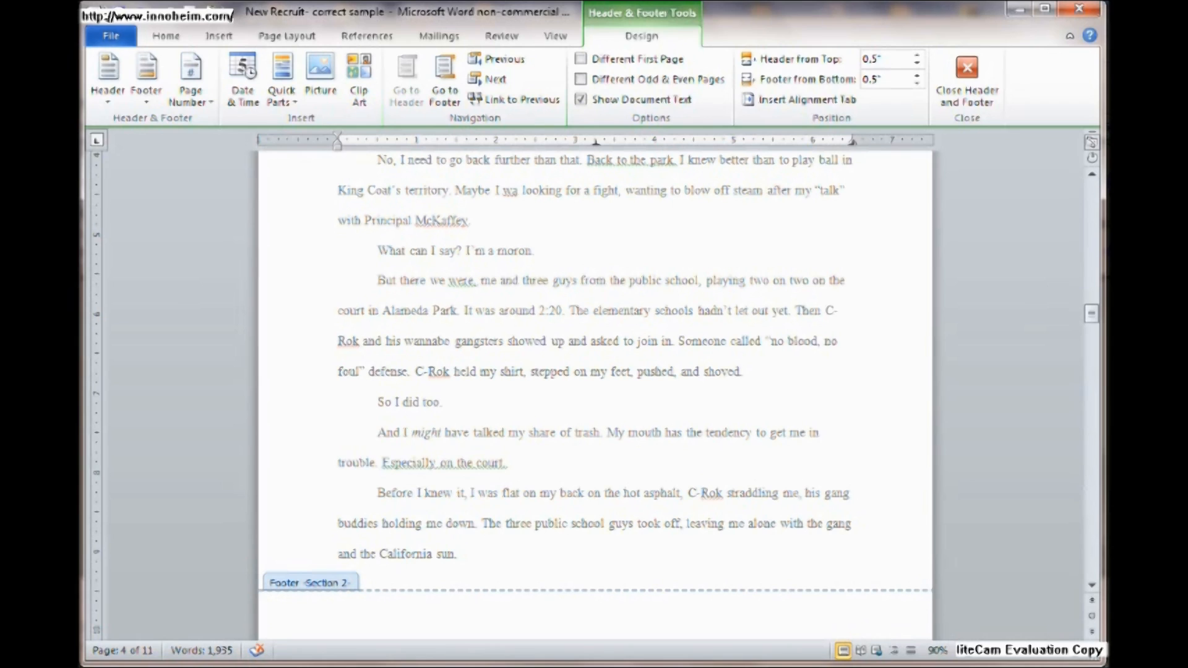
Check the section 1 header and footer on the title page and the header on page 2
{"action": "left_click_drag", "start_coordinate": [1091, 314], "coordinate": [1091, 191]}
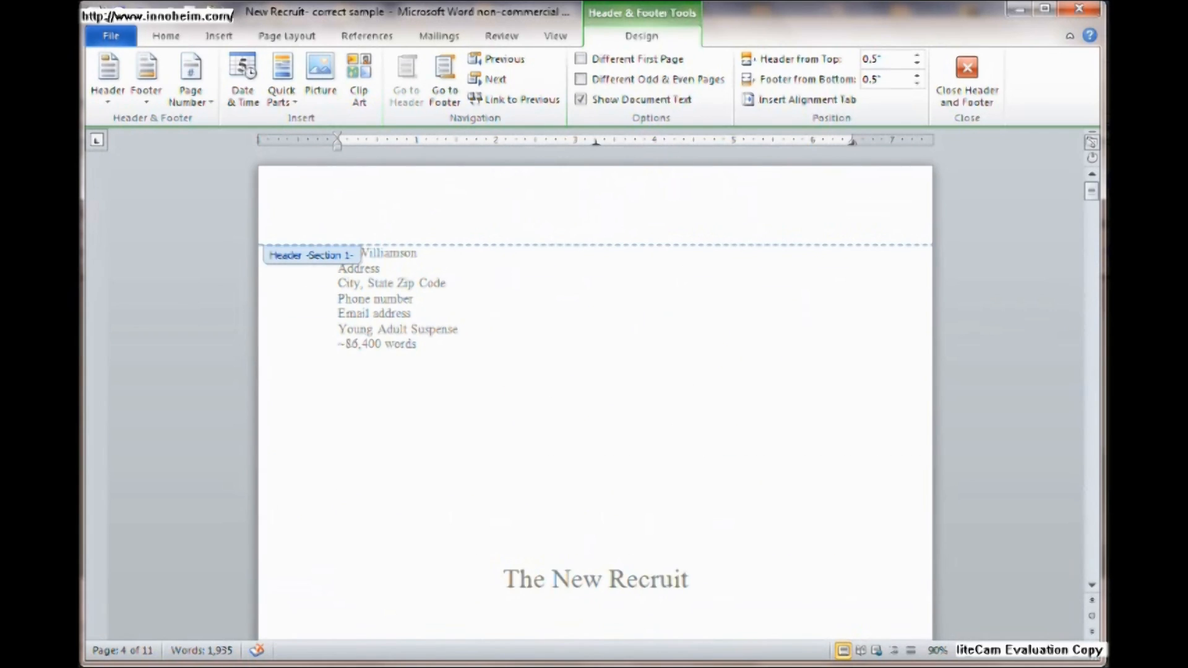
{"action": "left_click", "coordinate": [338, 212]}
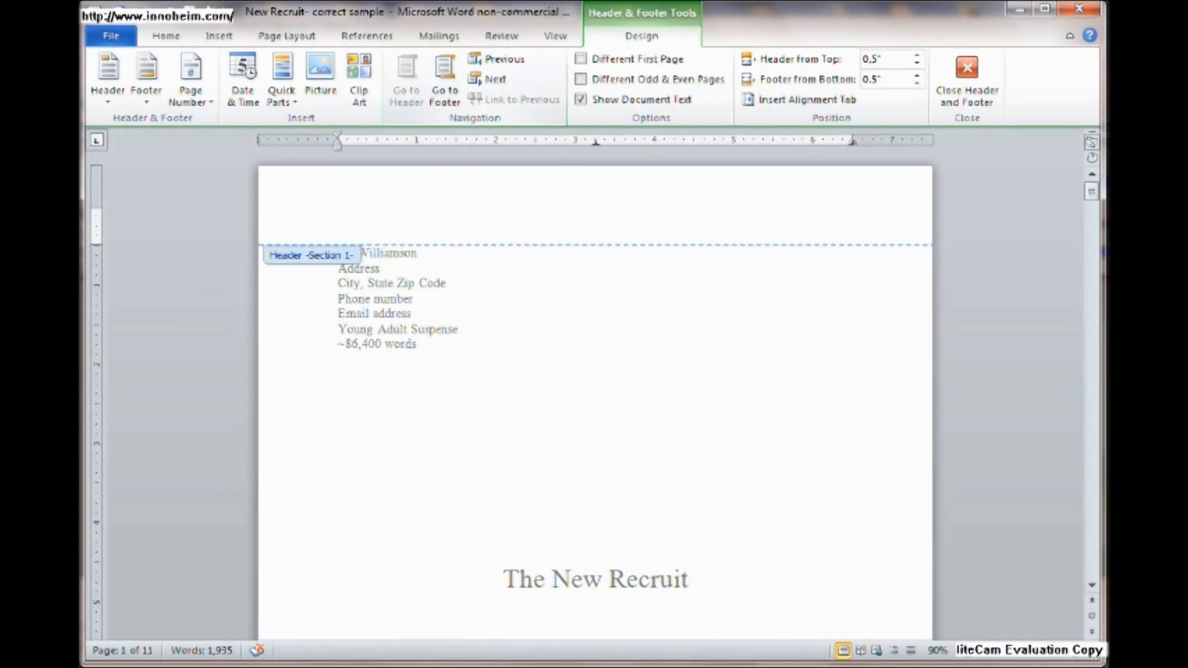
{"action": "scroll", "coordinate": [595, 396], "scroll_direction": "down", "scroll_amount": 9}
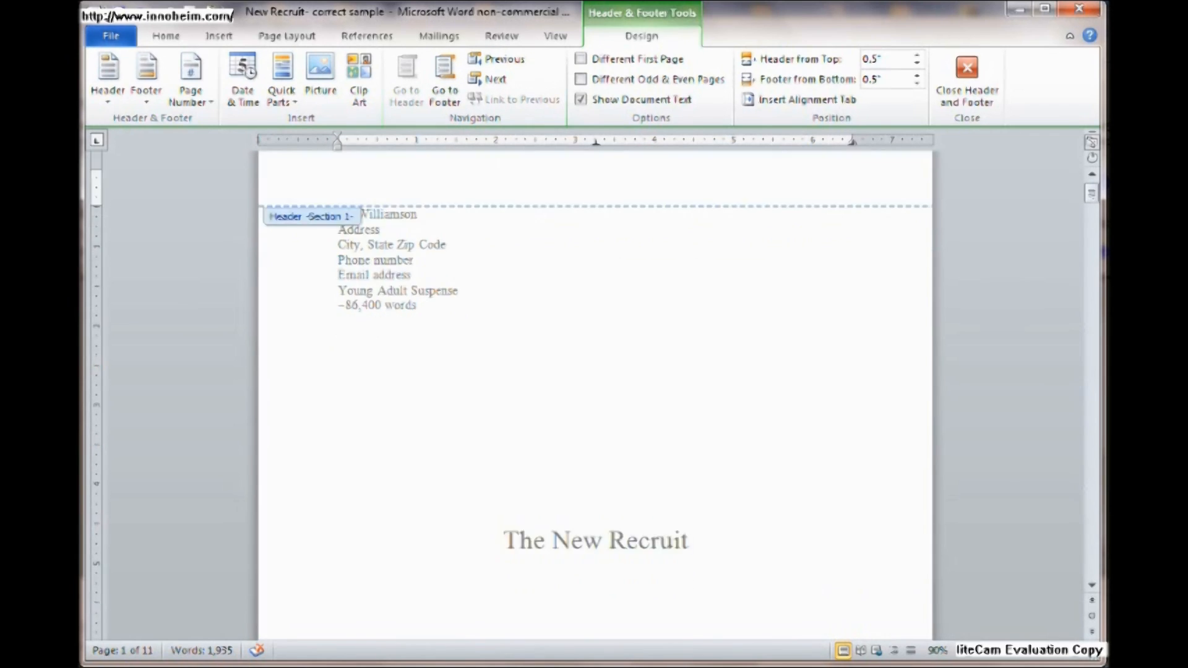
{"action": "scroll", "coordinate": [595, 396], "scroll_direction": "down", "scroll_amount": 5}
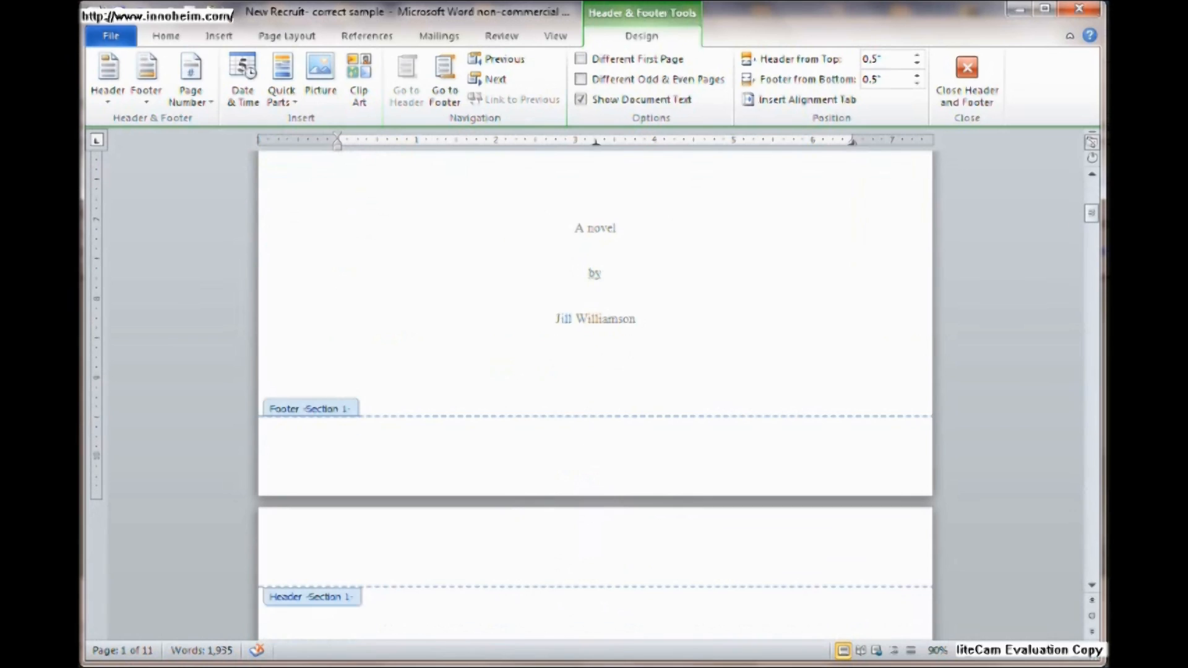
{"action": "left_click", "coordinate": [339, 450]}
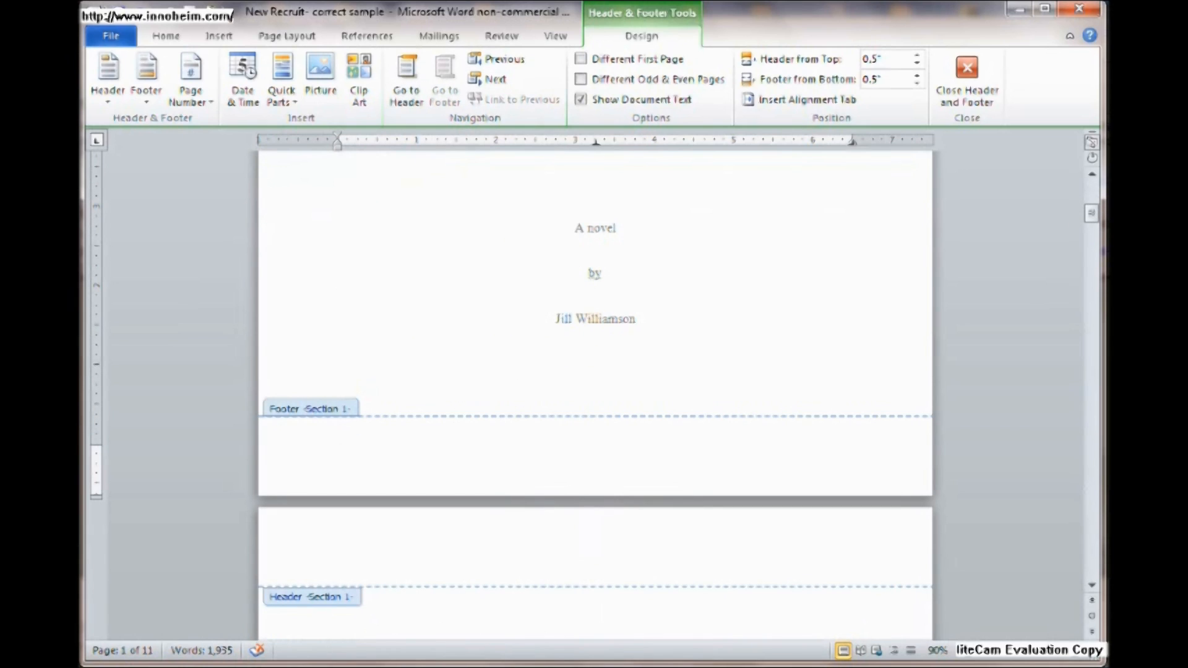
{"action": "scroll", "coordinate": [595, 396], "scroll_direction": "down", "scroll_amount": 4}
{"action": "left_click", "coordinate": [338, 399]}
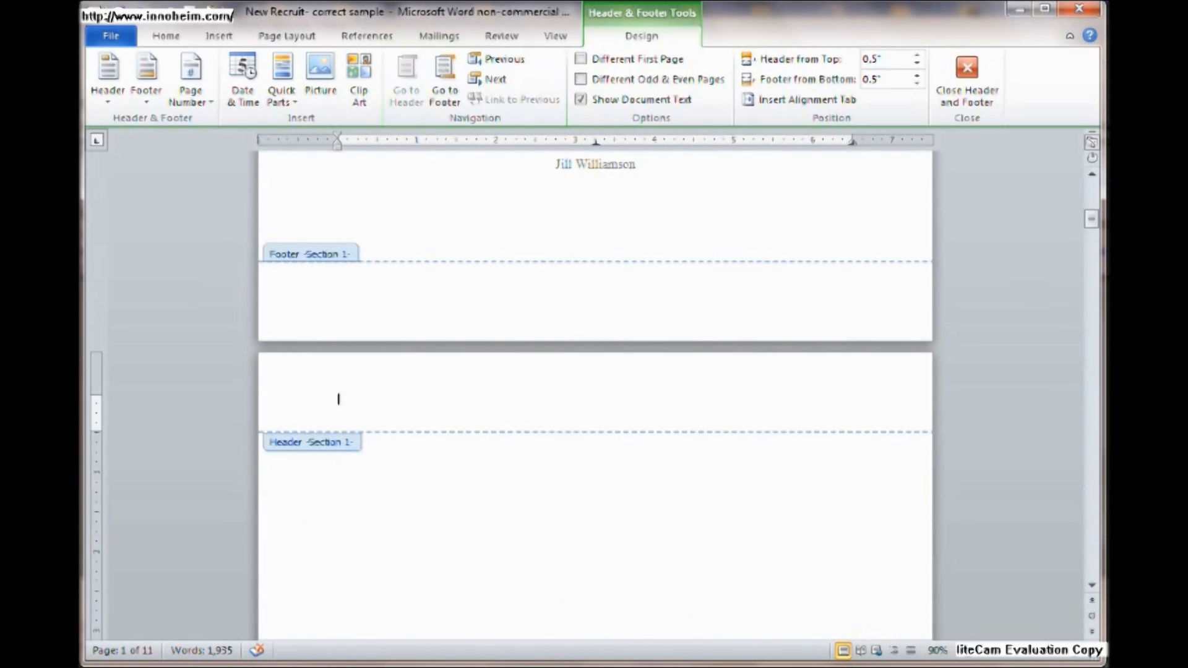
Check the section 1 footer on page 2 and the header and footer on the epigraph page
{"action": "scroll", "coordinate": [339, 399], "scroll_direction": "down", "scroll_amount": 17}
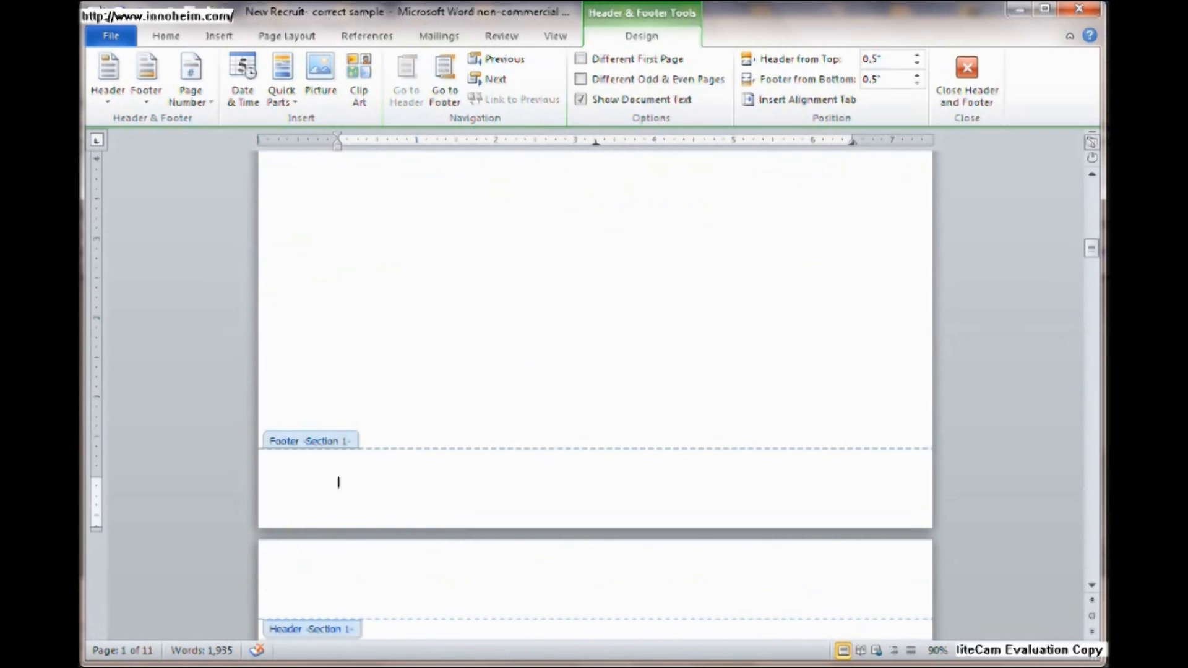
{"action": "left_click", "coordinate": [338, 482]}
{"action": "scroll", "coordinate": [596, 396], "scroll_direction": "down", "scroll_amount": 5}
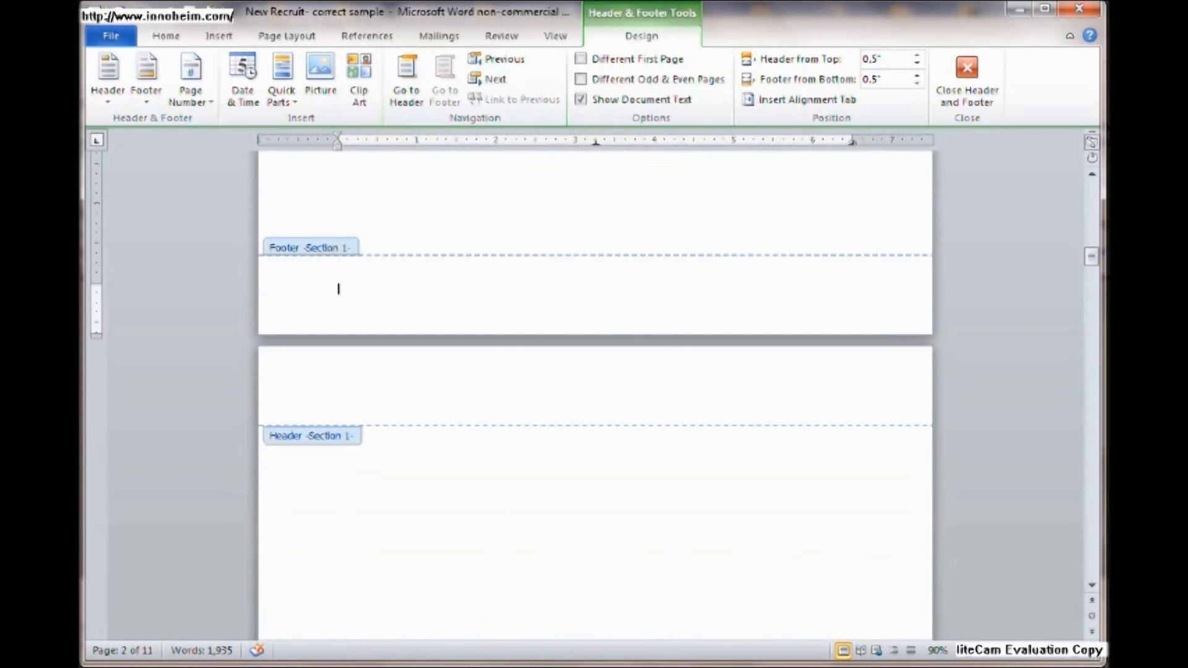
{"action": "left_click", "coordinate": [339, 393]}
{"action": "scroll", "coordinate": [338, 392], "scroll_direction": "down", "scroll_amount": 19}
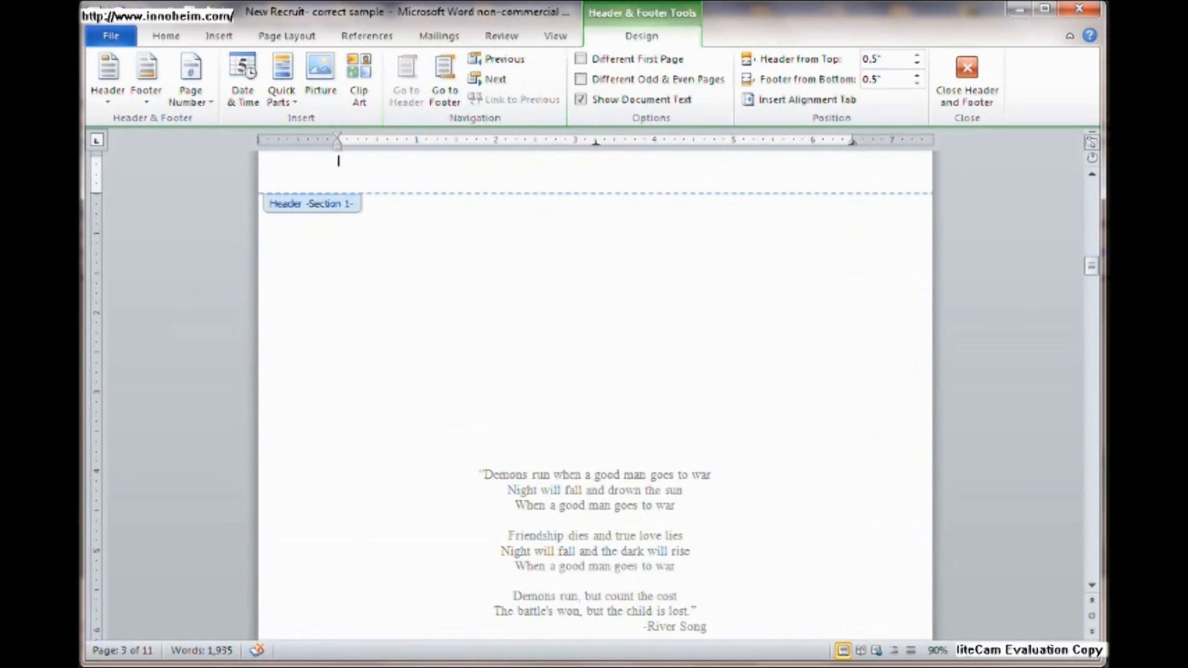
{"action": "left_click", "coordinate": [337, 432]}
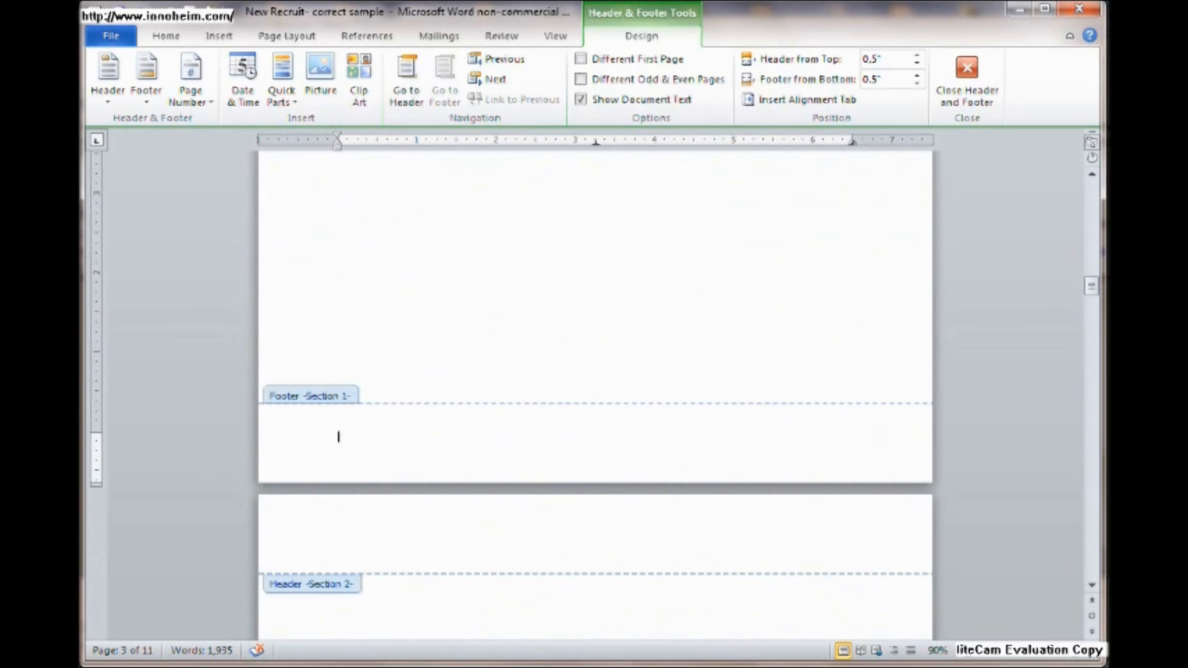
{"action": "scroll", "coordinate": [336, 432], "scroll_direction": "down", "scroll_amount": 4}
Check the section 2 header and footer of the "Chapter One" page and place the cursor in the page 5 header
{"action": "left_click", "coordinate": [339, 388]}
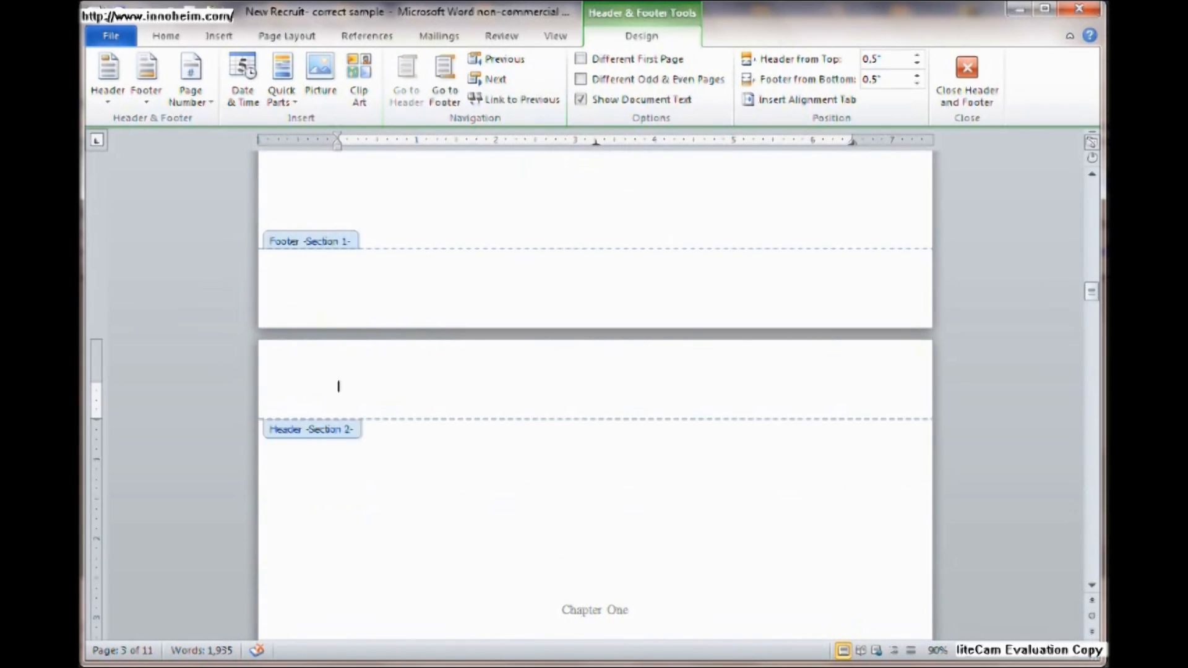
{"action": "scroll", "coordinate": [594, 402], "scroll_direction": "down", "scroll_amount": 6}
{"action": "scroll", "coordinate": [339, 431], "scroll_direction": "down", "scroll_amount": 13}
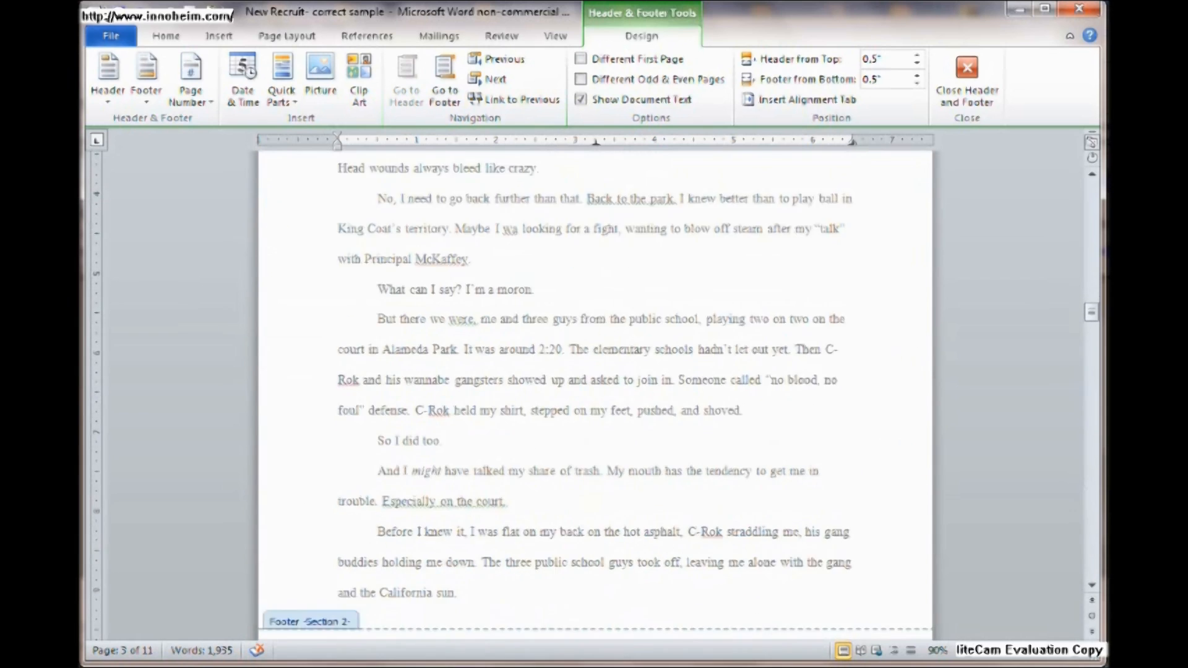
{"action": "left_click", "coordinate": [338, 430]}
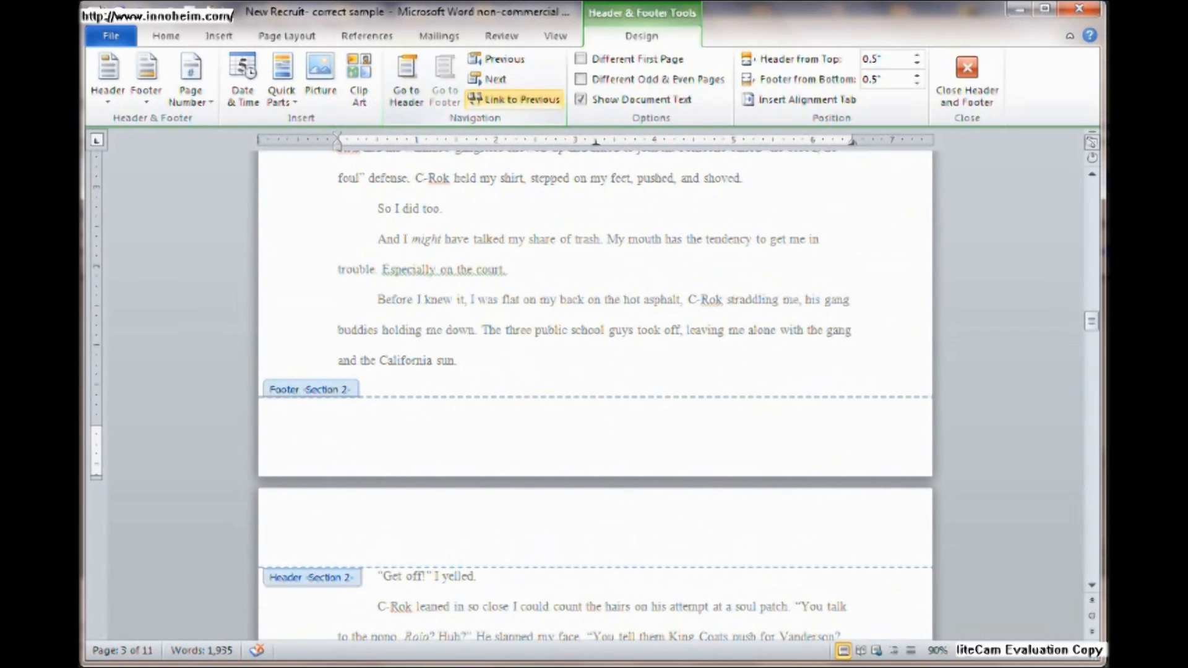
{"action": "left_click", "coordinate": [338, 457]}
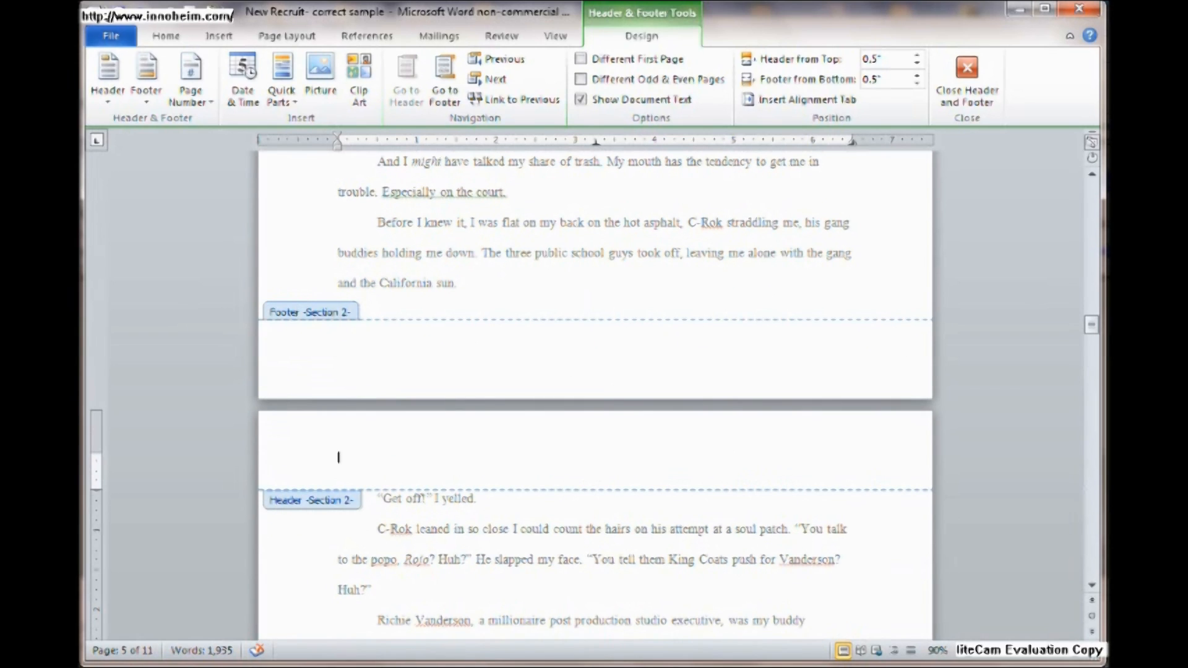
Examine the page number placement options and check the section 2 footer on page 4 and header on page 5
{"action": "scroll", "coordinate": [594, 396], "scroll_direction": "down", "scroll_amount": 4}
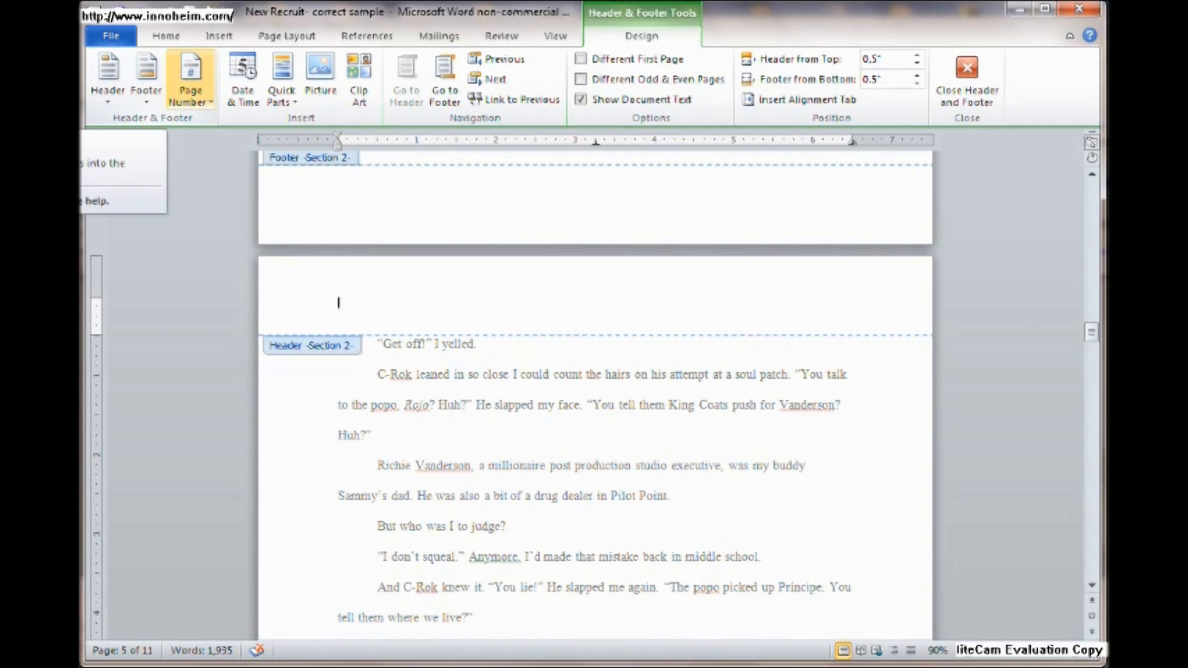
{"action": "left_click", "coordinate": [190, 81]}
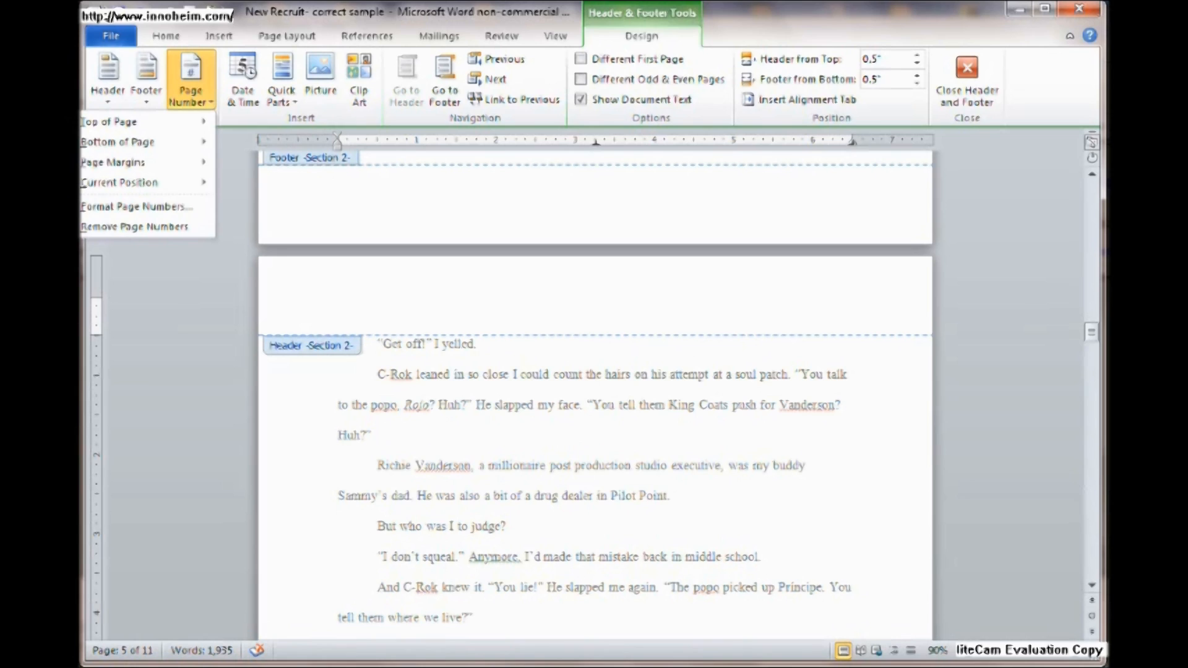
{"action": "mouse_move", "coordinate": [142, 121]}
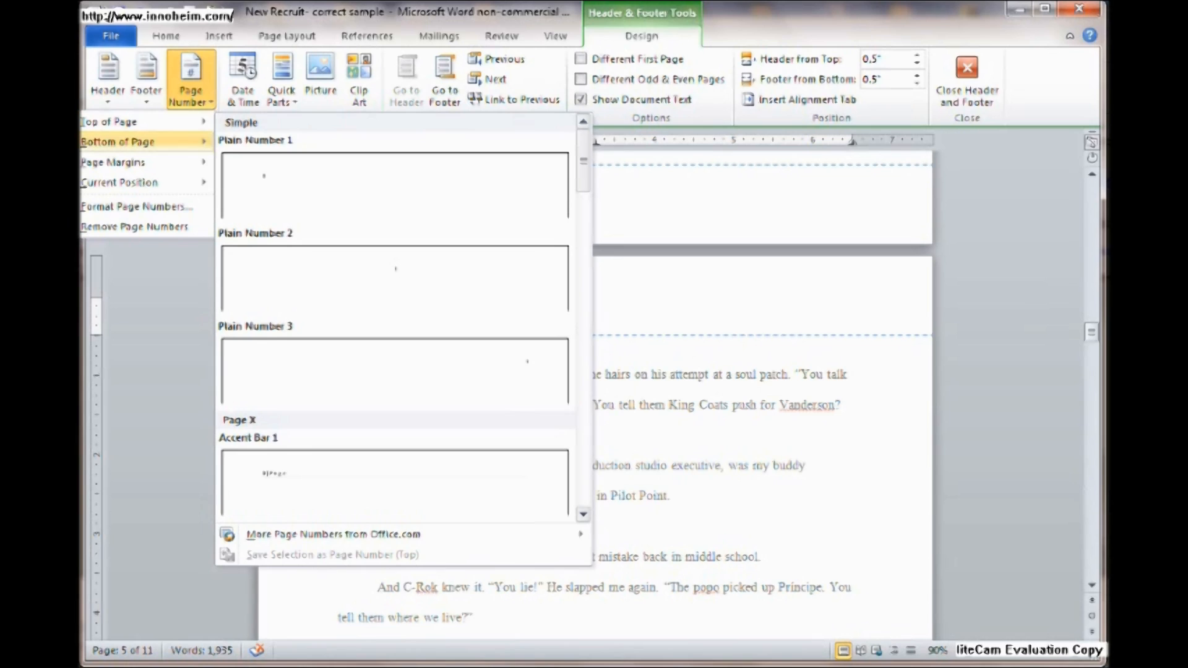
{"action": "mouse_move", "coordinate": [143, 141]}
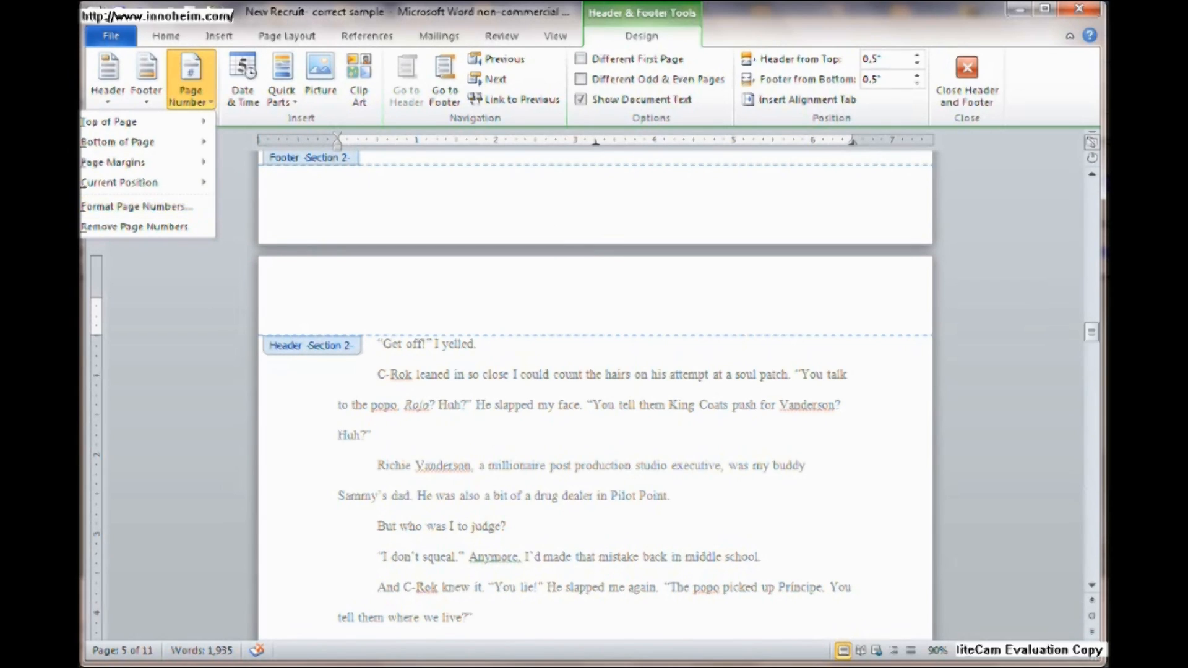
{"action": "key", "text": "Escape"}
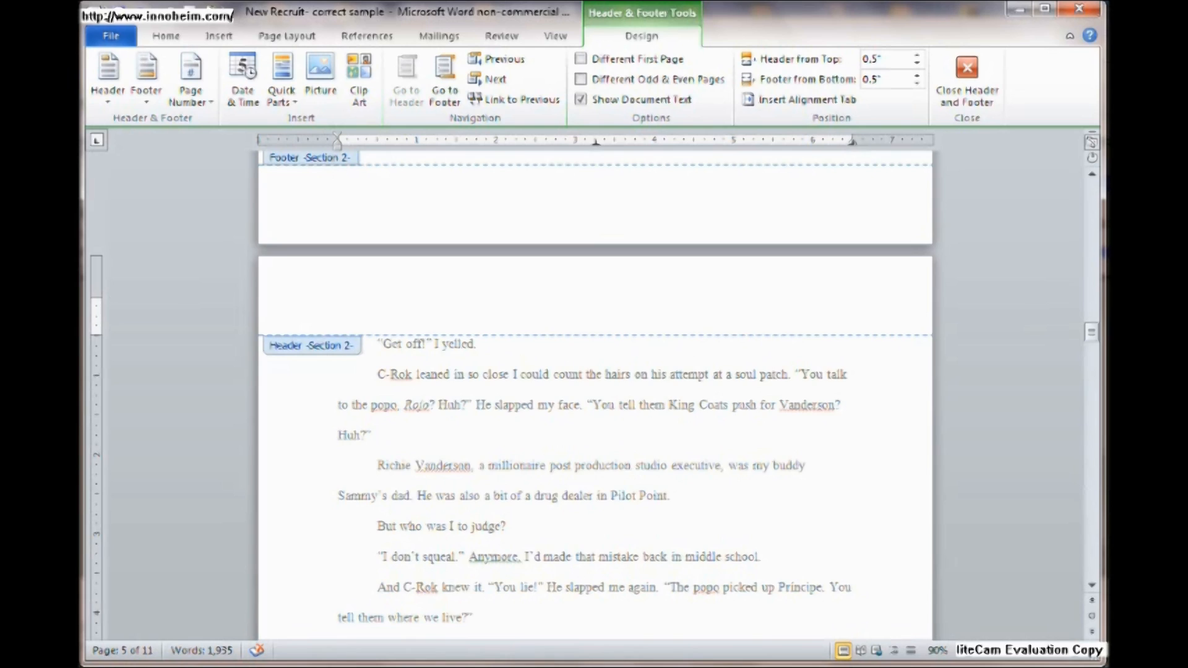
{"action": "scroll", "coordinate": [594, 392], "scroll_direction": "up", "scroll_amount": 1}
{"action": "left_click", "coordinate": [338, 237]}
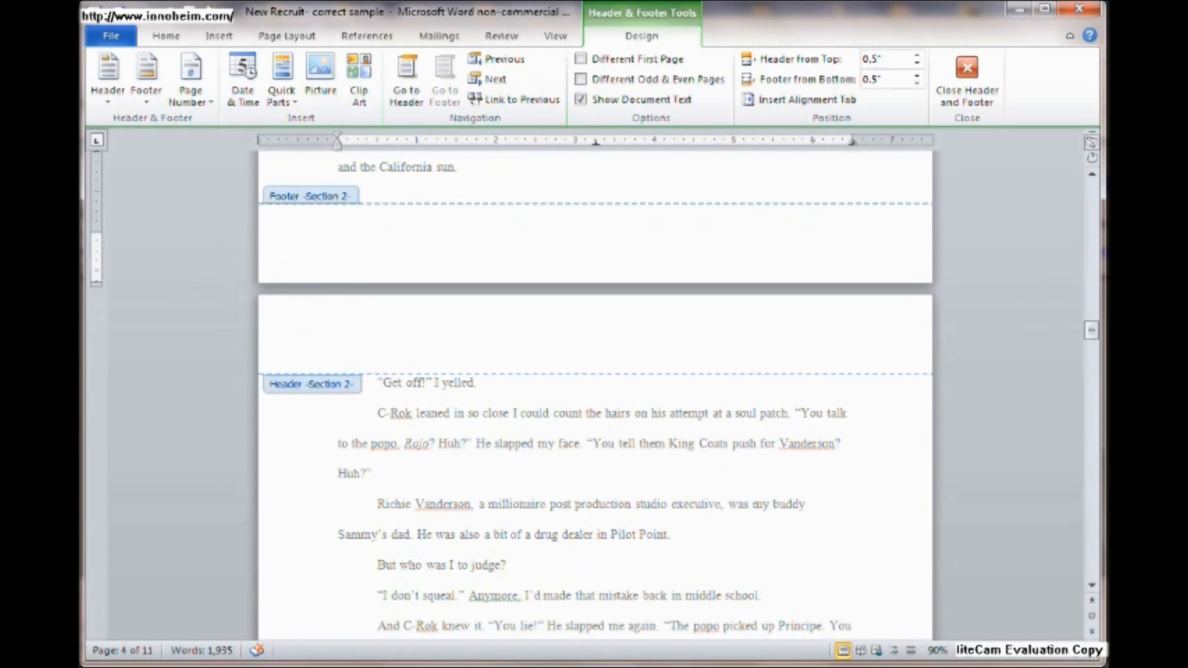
{"action": "left_click", "coordinate": [338, 341]}
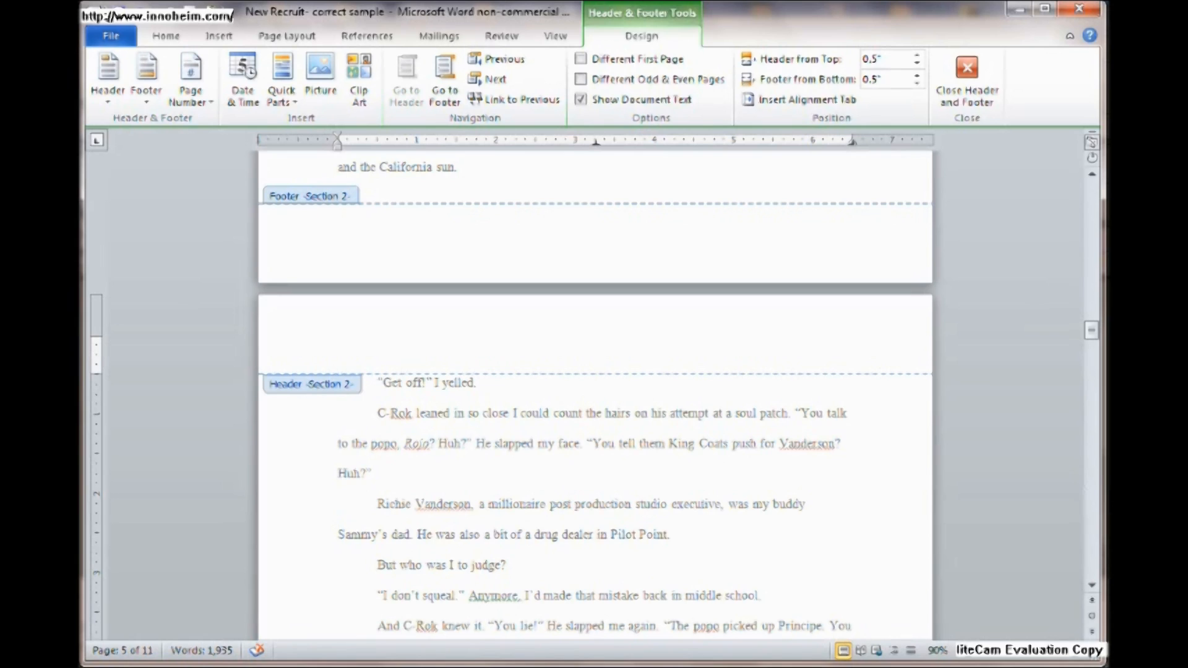
{"action": "type", "text": "Willis"}
{"action": "key", "text": "BackSpace"}
{"action": "key", "text": "BackSpace"}
{"action": "key", "text": "BackSpace"}
{"action": "key", "text": "BackSpace"}
{"action": "key", "text": "BackSpace"}
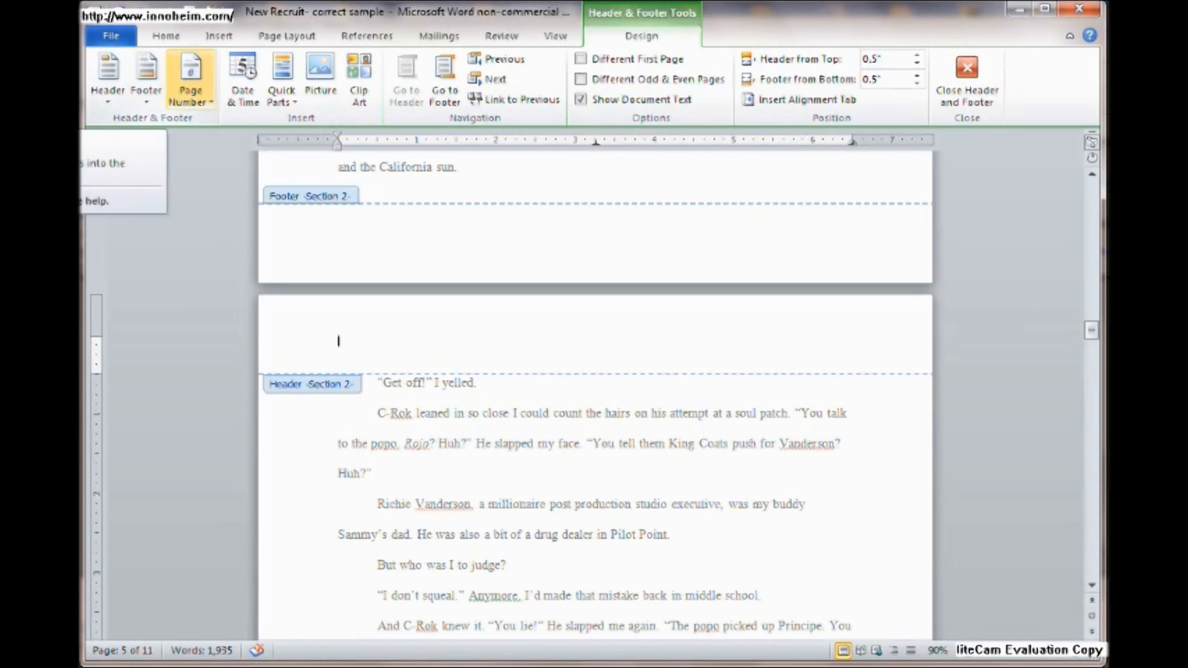
Insert a Plain Number 1 page number in the section 2 header, preceded by the author's surname and "/ The New Recruit"
{"action": "left_click", "coordinate": [190, 81]}
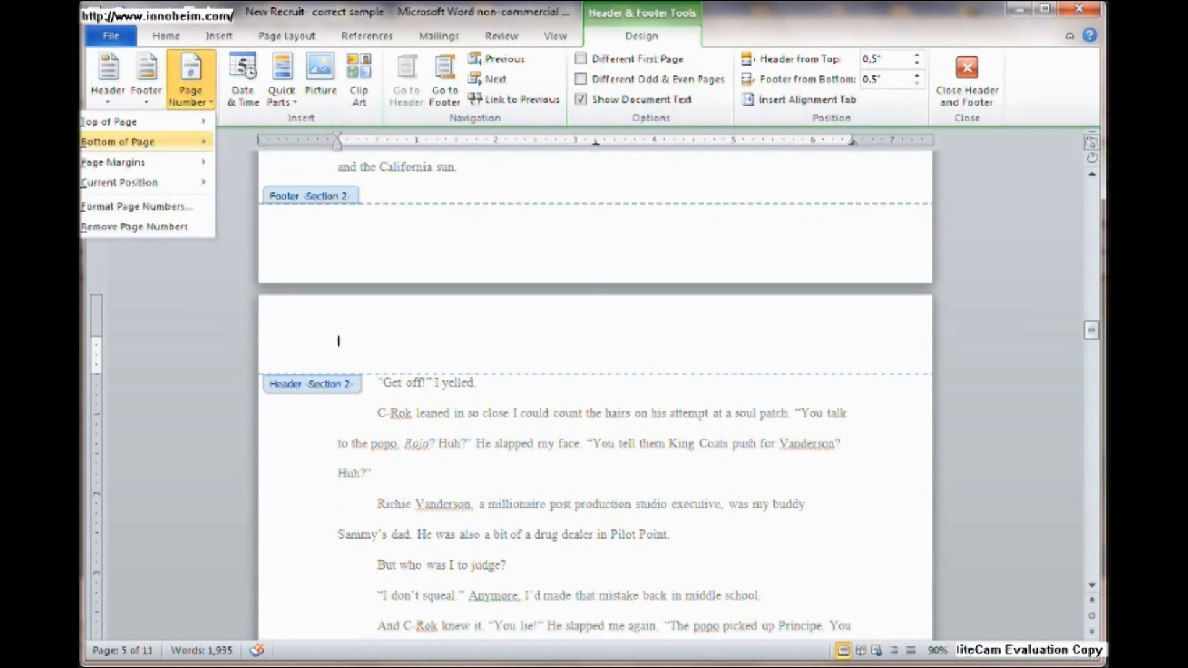
{"action": "left_click", "coordinate": [394, 185]}
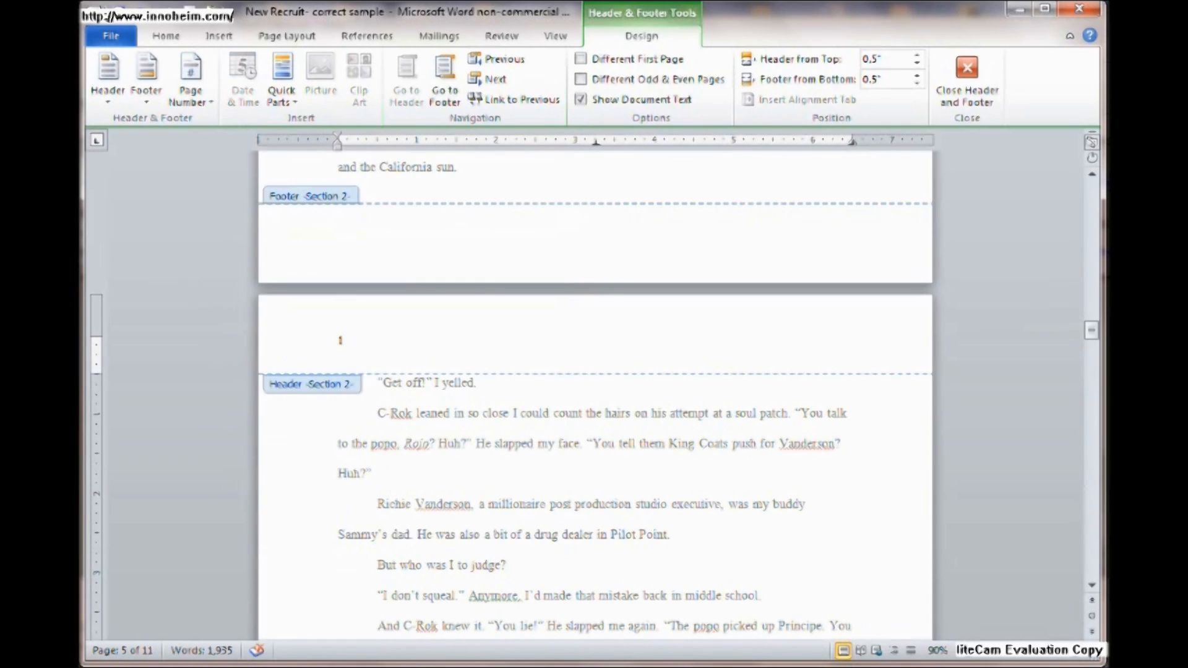
{"action": "type", "text": "William son "}
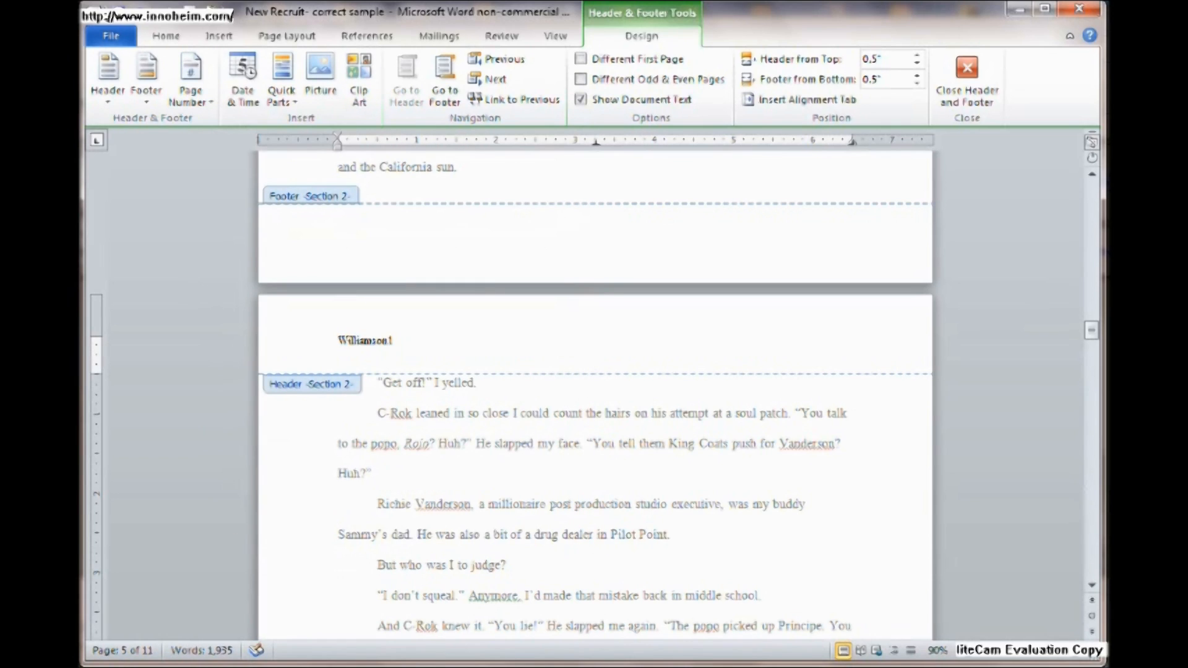
{"action": "type", "text": "/ The New REcrui"}
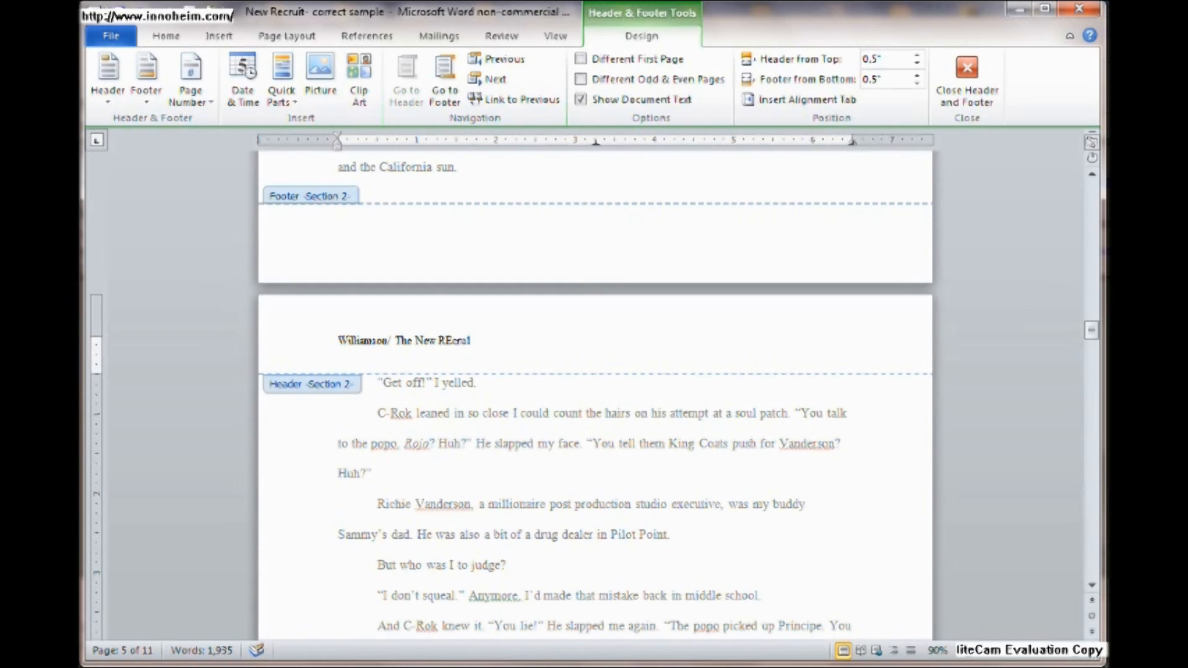
{"action": "type", "text": "t 1"}
Italicize the title "The New Recruit" in the section 2 header and move the page number to the right margin with tabs
{"action": "left_click_drag", "start_coordinate": [443, 342], "coordinate": [396, 341]}
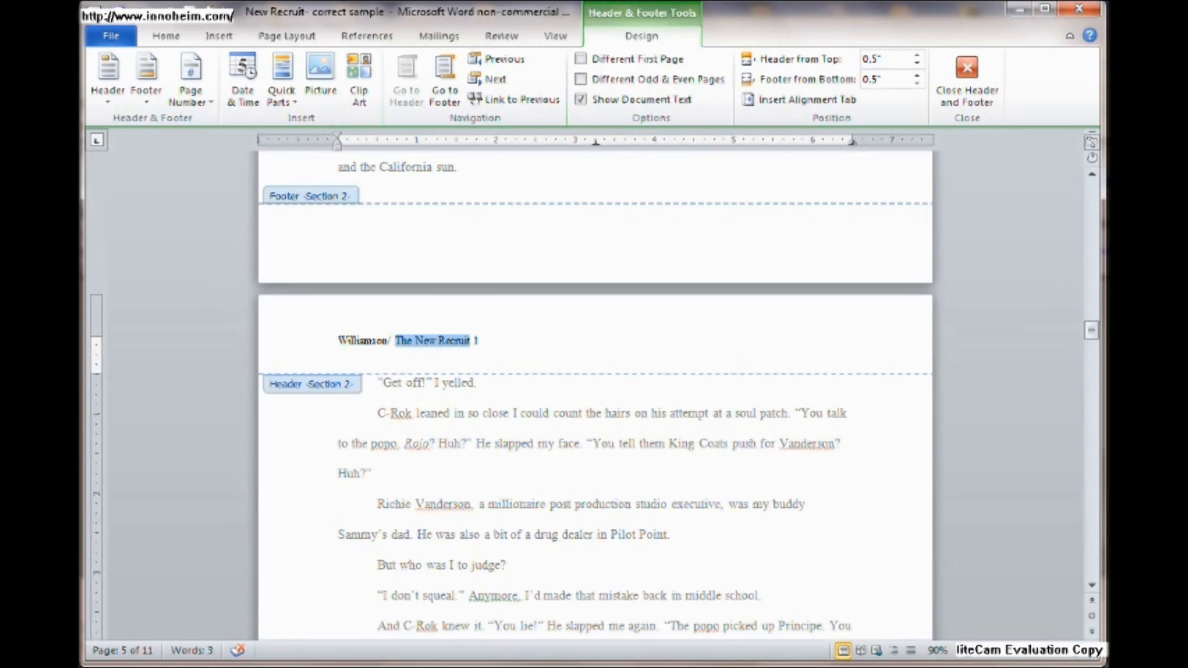
{"action": "key", "text": "ctrl+i"}
{"action": "key", "text": "Right"}
{"action": "key", "text": "Right"}
{"action": "key", "text": "Tab"}
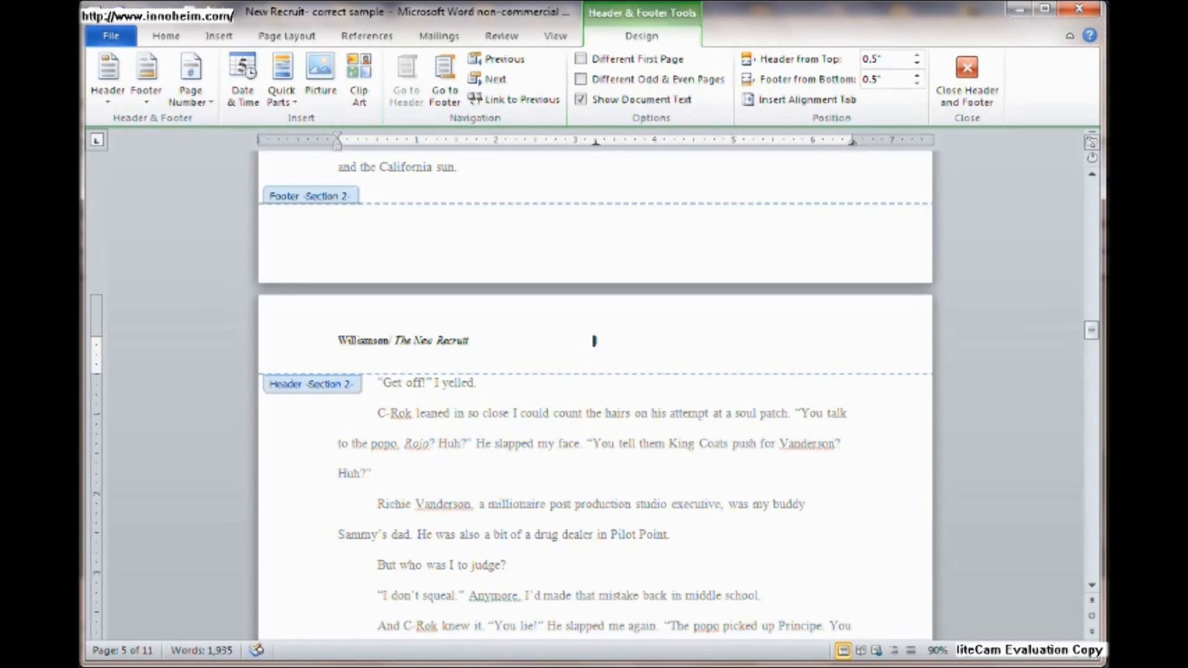
{"action": "key", "text": "Tab"}
{"action": "key", "text": "Home"}
Enable a different first page for section 2 on the "Chapter One" page
{"action": "scroll", "coordinate": [593, 396], "scroll_direction": "up", "scroll_amount": 5}
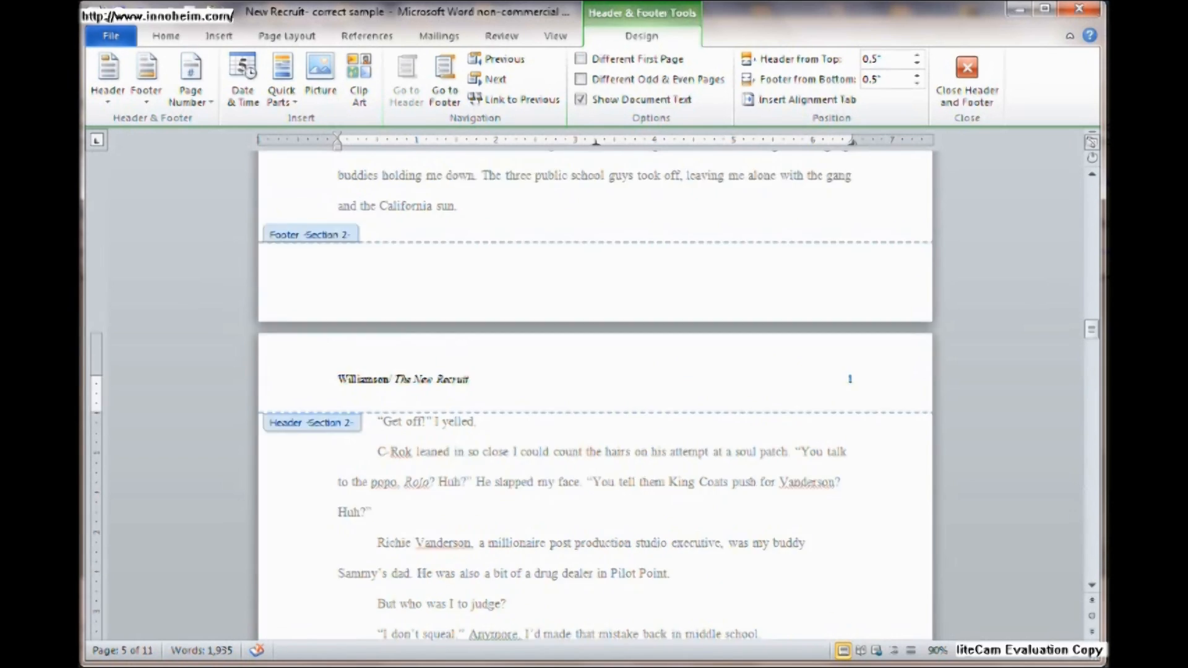
{"action": "scroll", "coordinate": [594, 396], "scroll_direction": "up", "scroll_amount": 5}
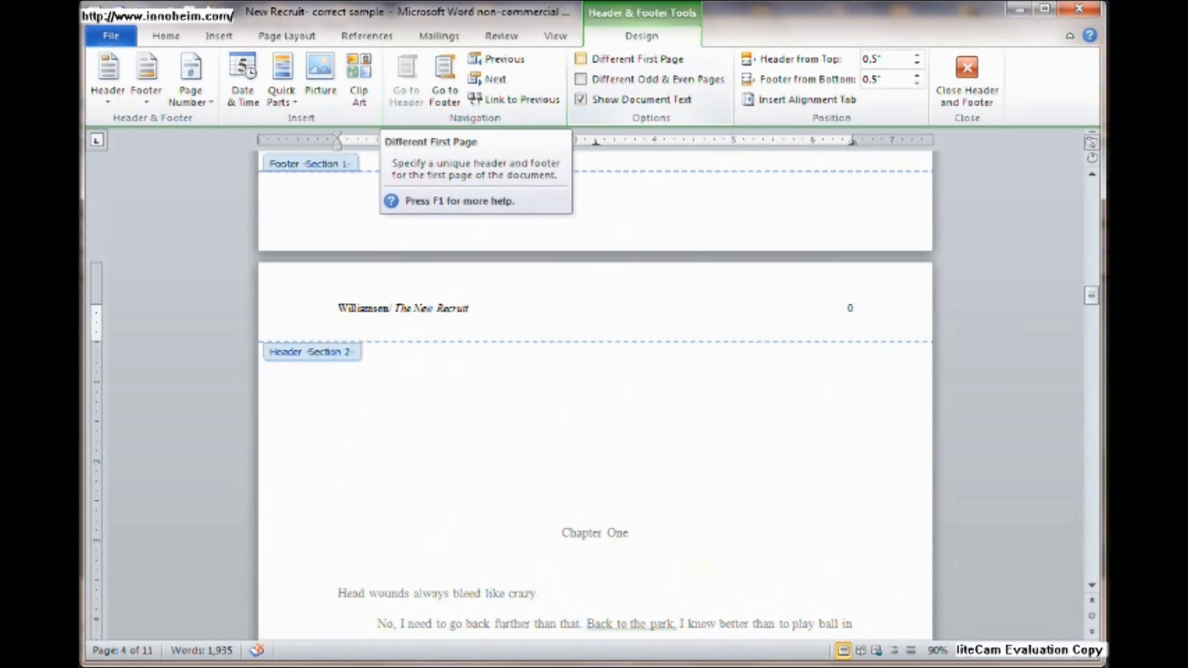
{"action": "left_click", "coordinate": [580, 59]}
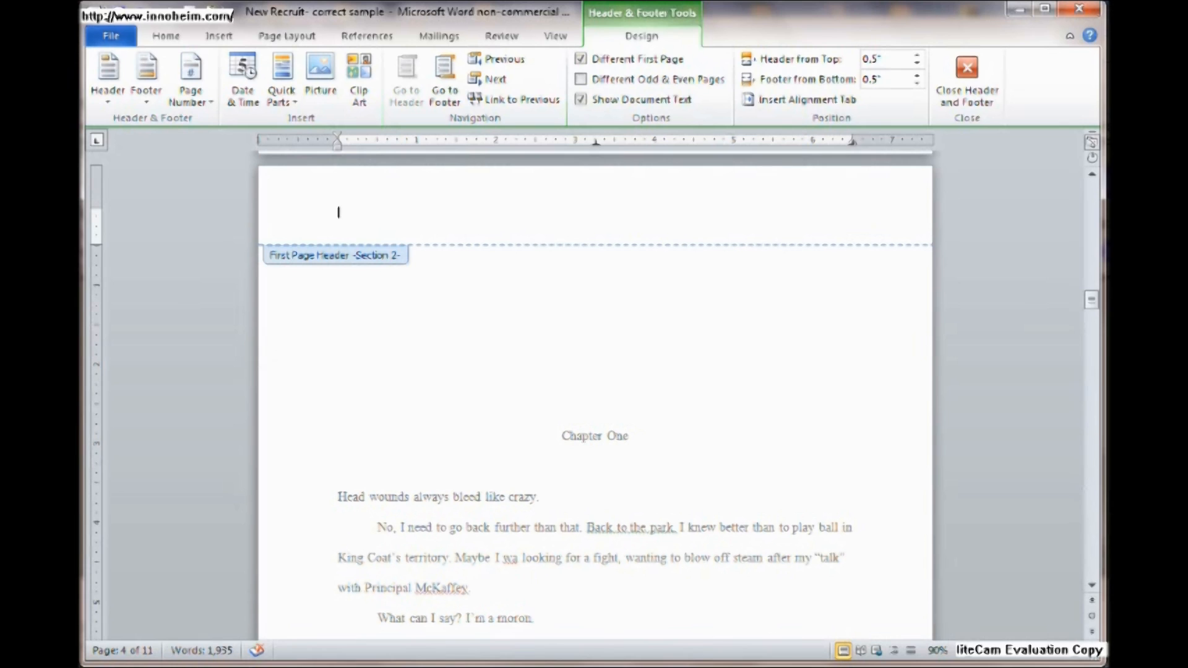
Add a centered Plain Number 2 page number to the first page footer of section 2
{"action": "scroll", "coordinate": [594, 396], "scroll_direction": "down", "scroll_amount": 18}
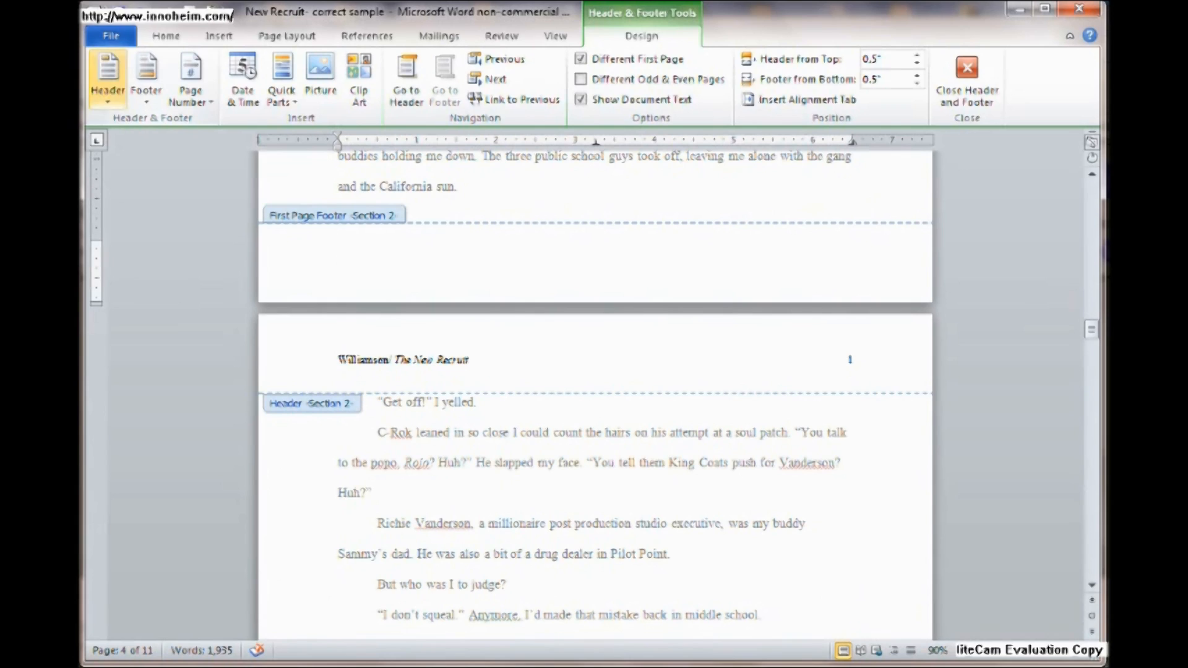
{"action": "left_click", "coordinate": [191, 93]}
{"action": "mouse_move", "coordinate": [124, 142]}
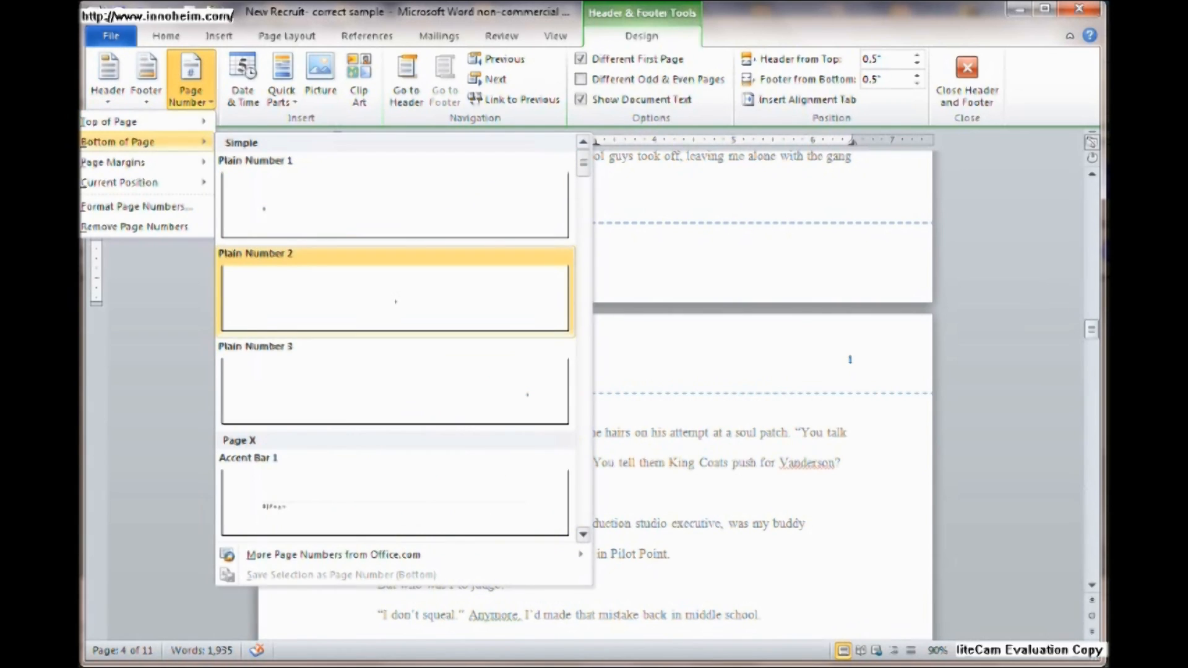
{"action": "left_click", "coordinate": [395, 297]}
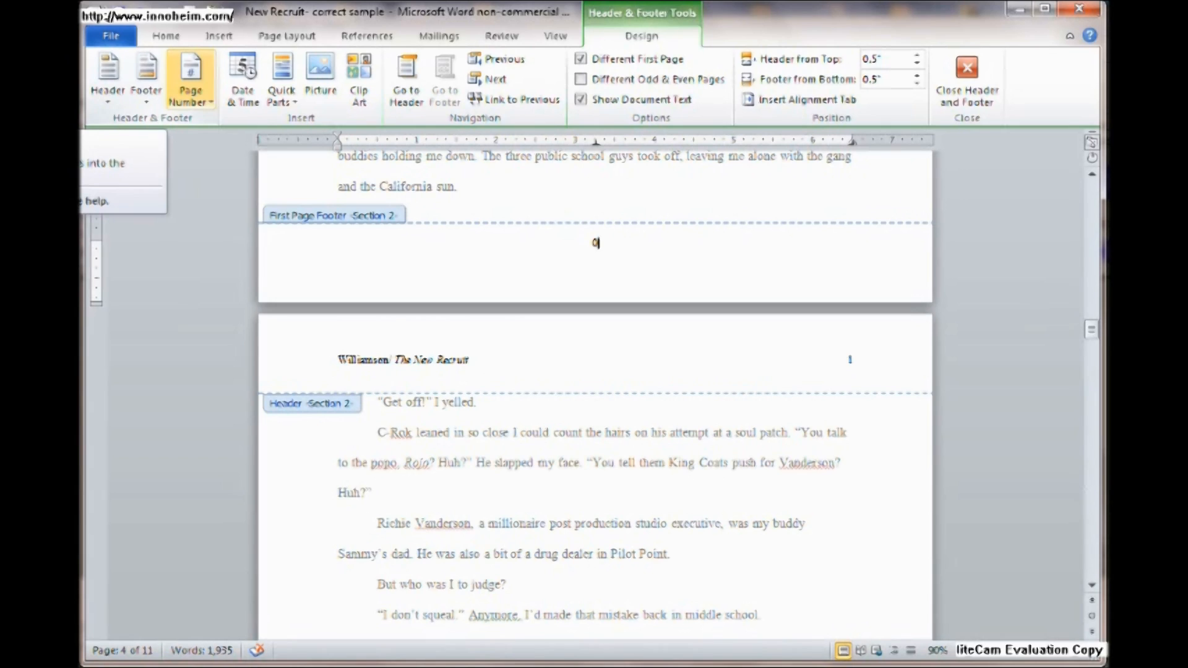
Set section 2's page numbering to start at 1, check the following pages' headers, and leave header and footer editing
{"action": "left_click", "coordinate": [190, 87]}
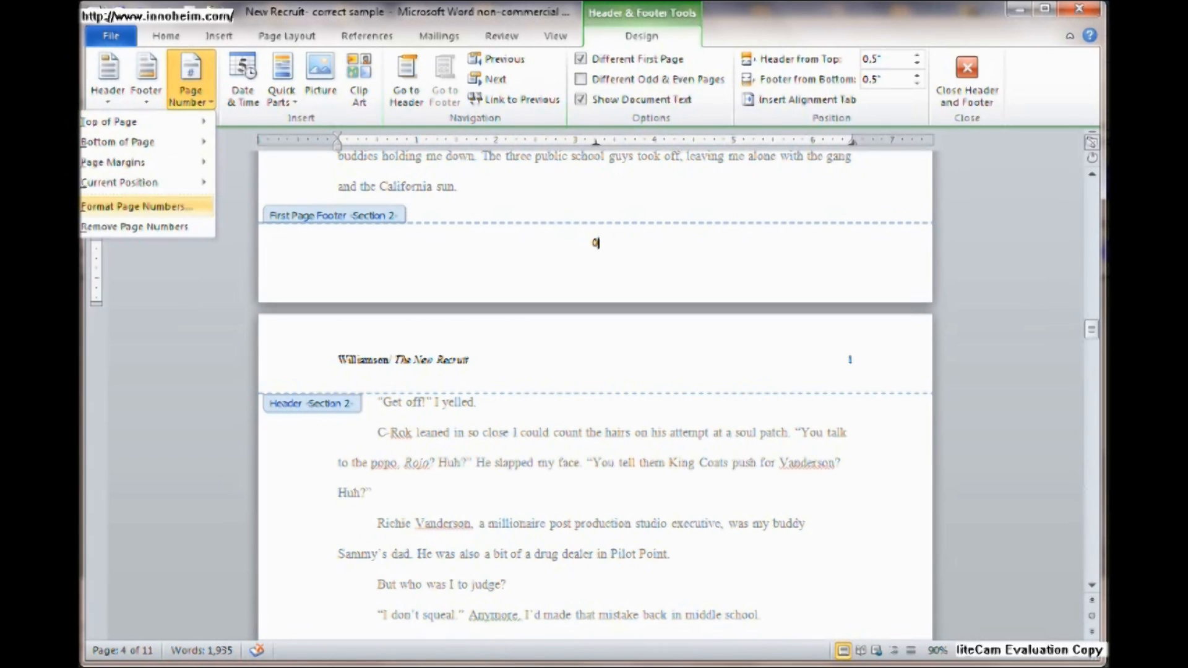
{"action": "left_click", "coordinate": [136, 206]}
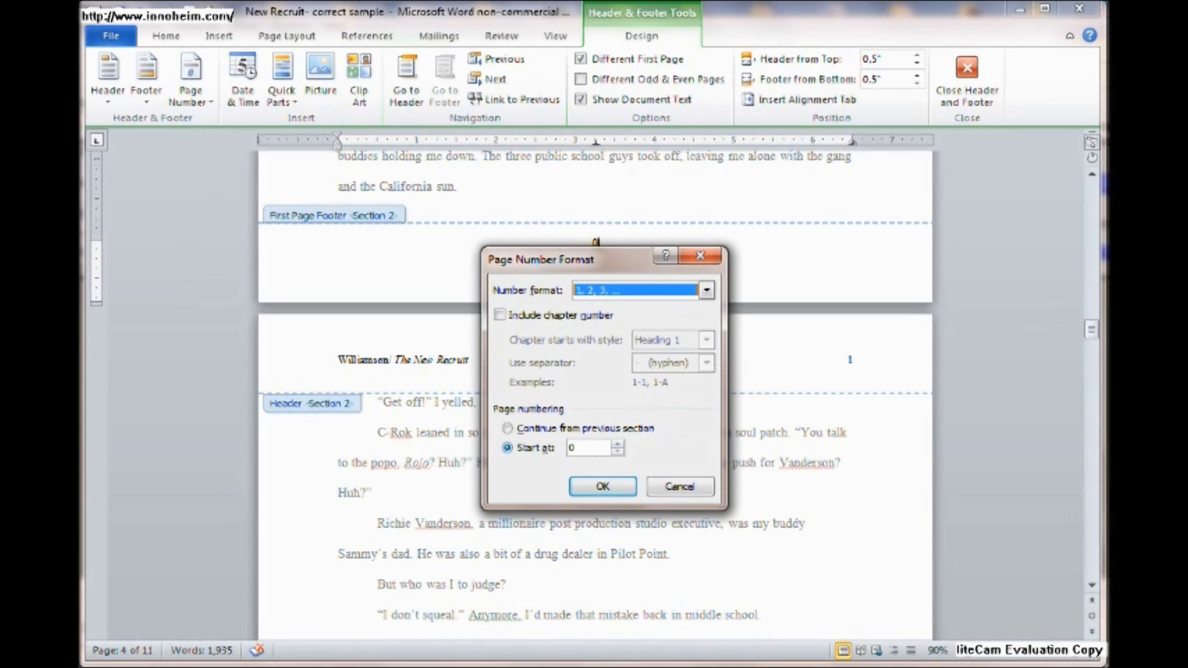
{"action": "left_click_drag", "start_coordinate": [580, 448], "coordinate": [568, 448]}
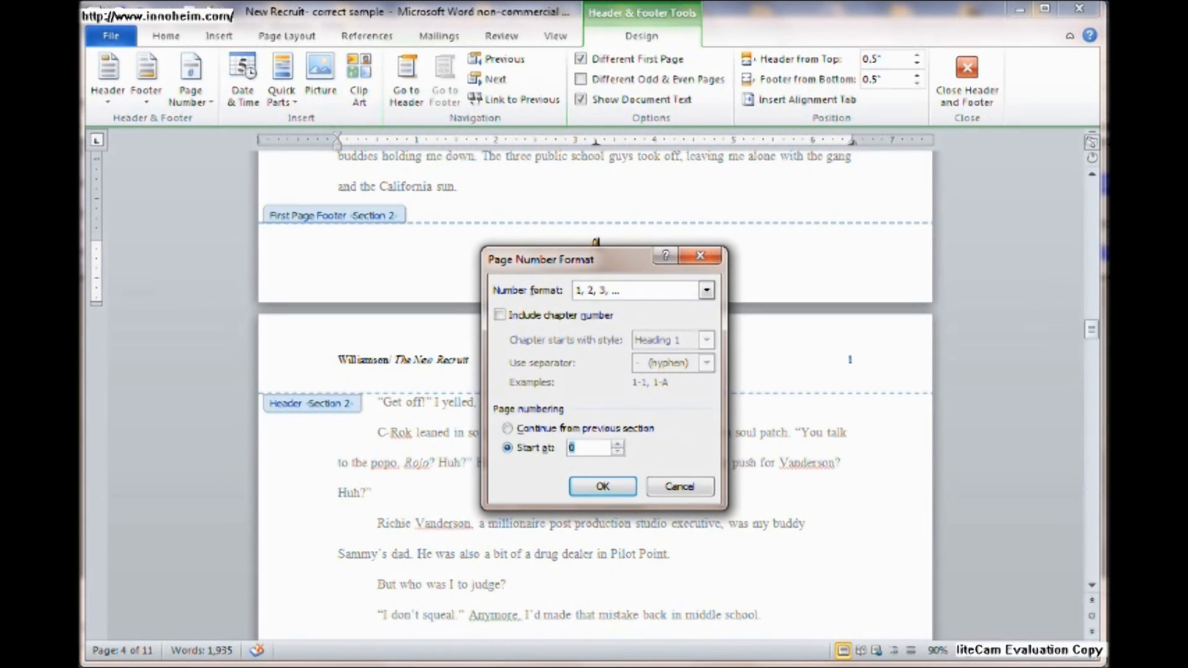
{"action": "type", "text": "1"}
{"action": "double_click", "coordinate": [572, 448]}
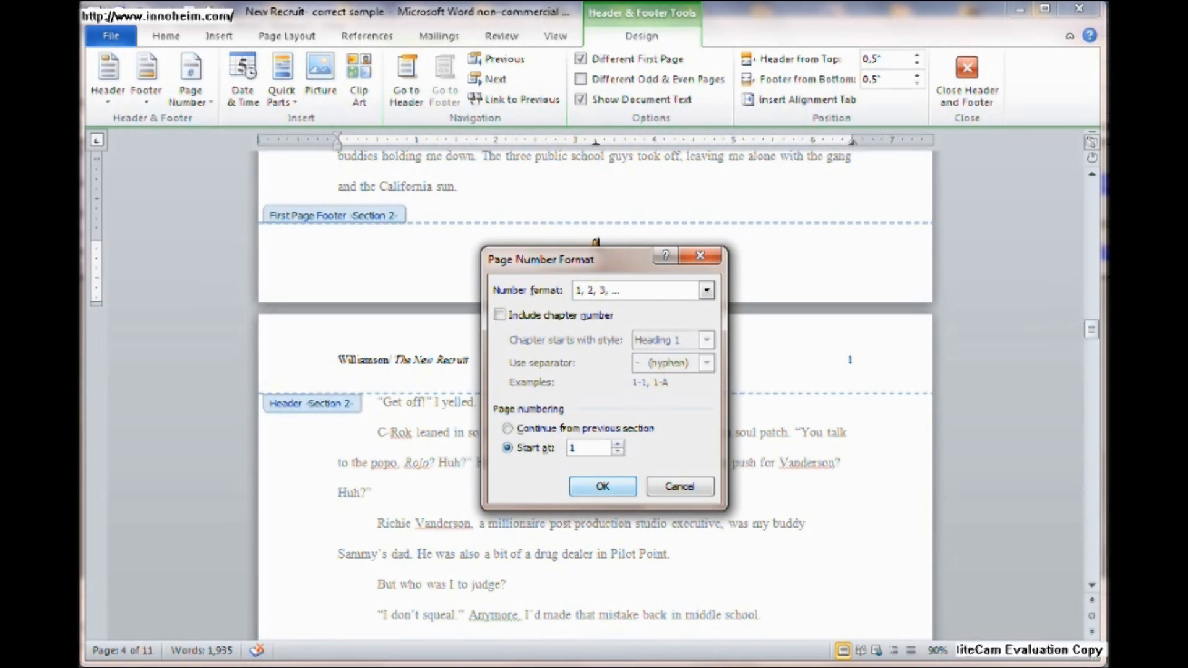
{"action": "left_click", "coordinate": [597, 486]}
{"action": "scroll", "coordinate": [594, 402], "scroll_direction": "down", "scroll_amount": 5}
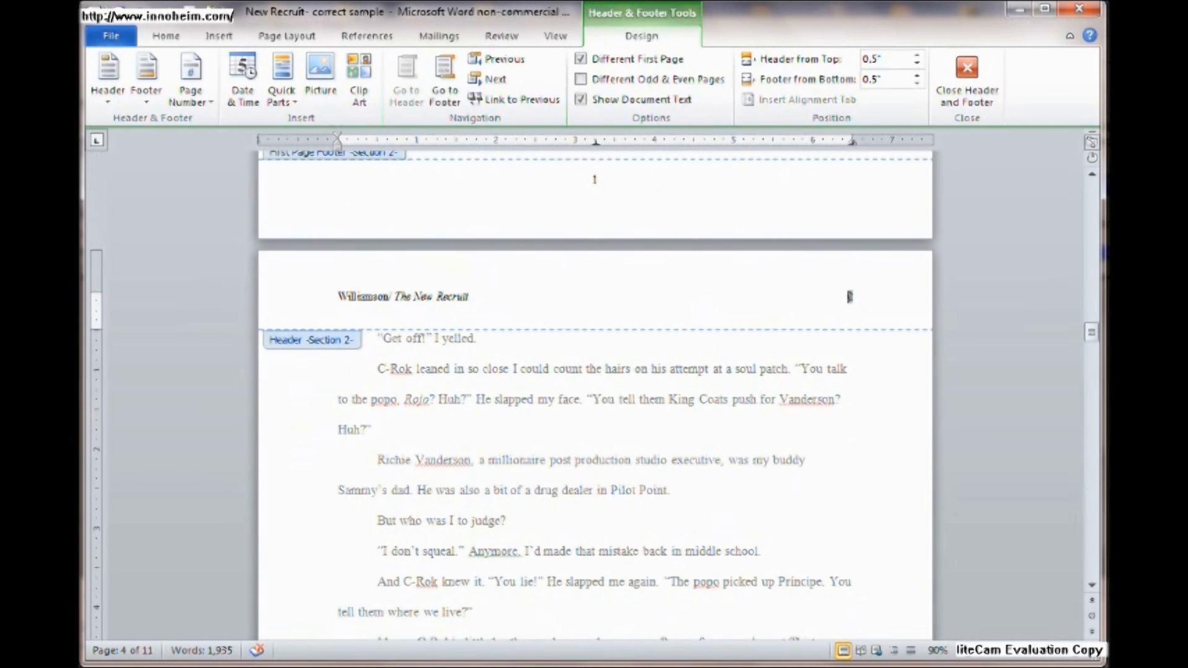
{"action": "scroll", "coordinate": [594, 396], "scroll_direction": "down", "scroll_amount": 8}
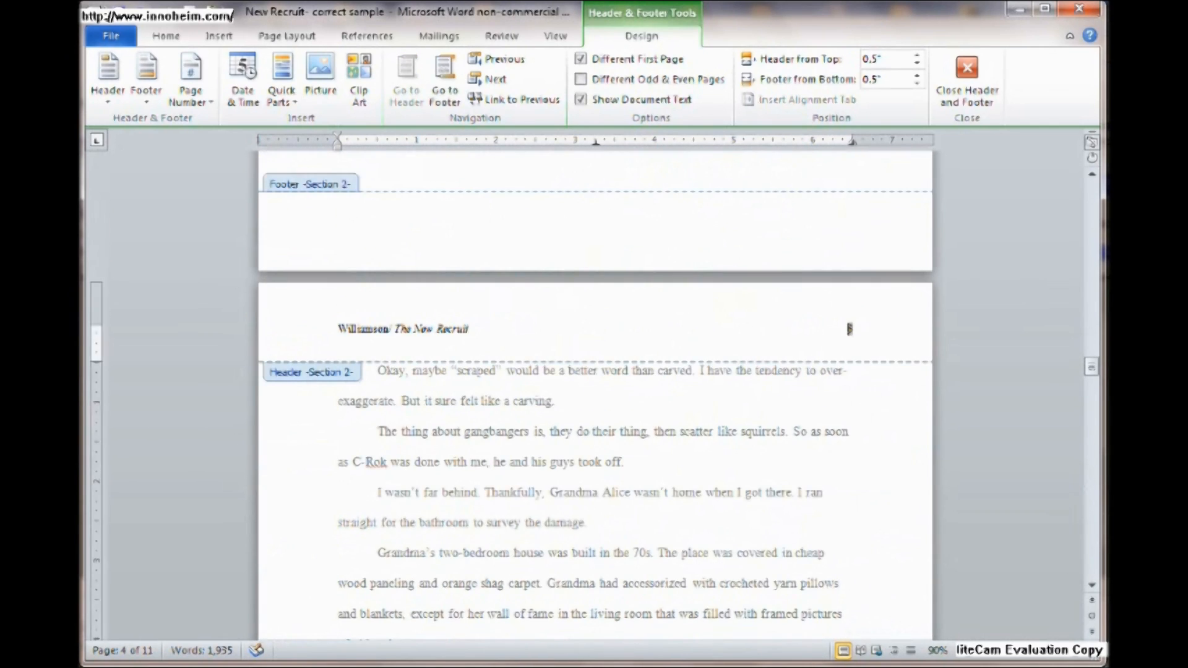
{"action": "scroll", "coordinate": [594, 395], "scroll_direction": "down", "scroll_amount": 8}
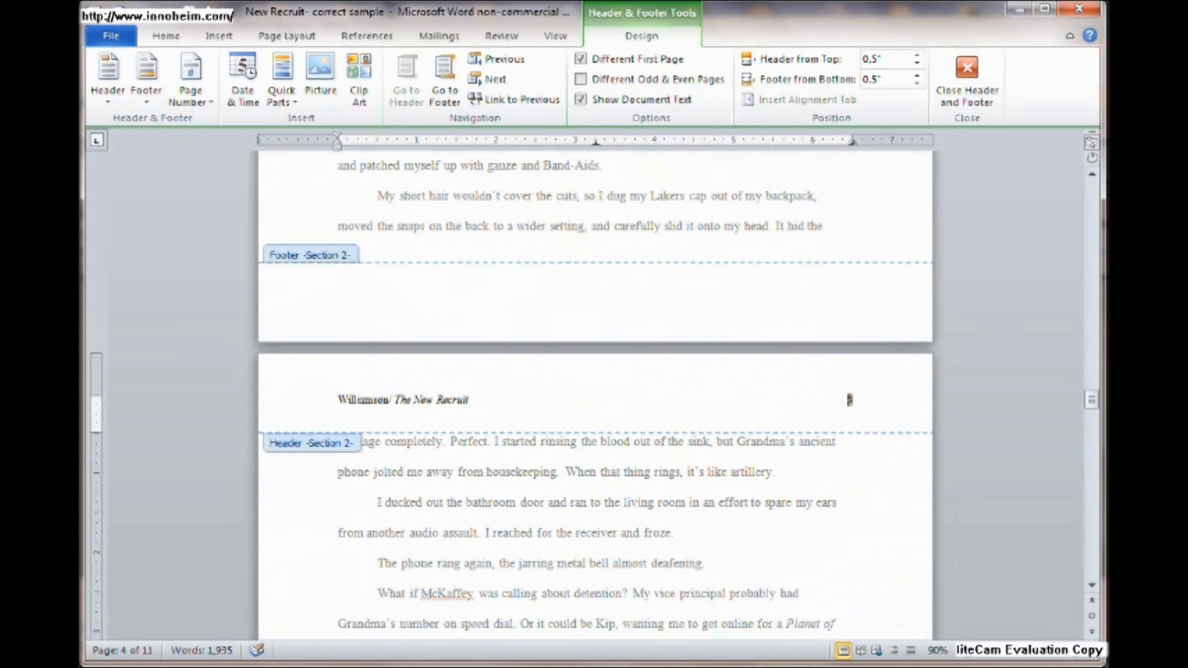
{"action": "key", "text": "Escape"}
Select the text from the start of the Chapter One page to the document's end and set a 0.5" first-line indent
{"action": "scroll", "coordinate": [593, 396], "scroll_direction": "up", "scroll_amount": 12}
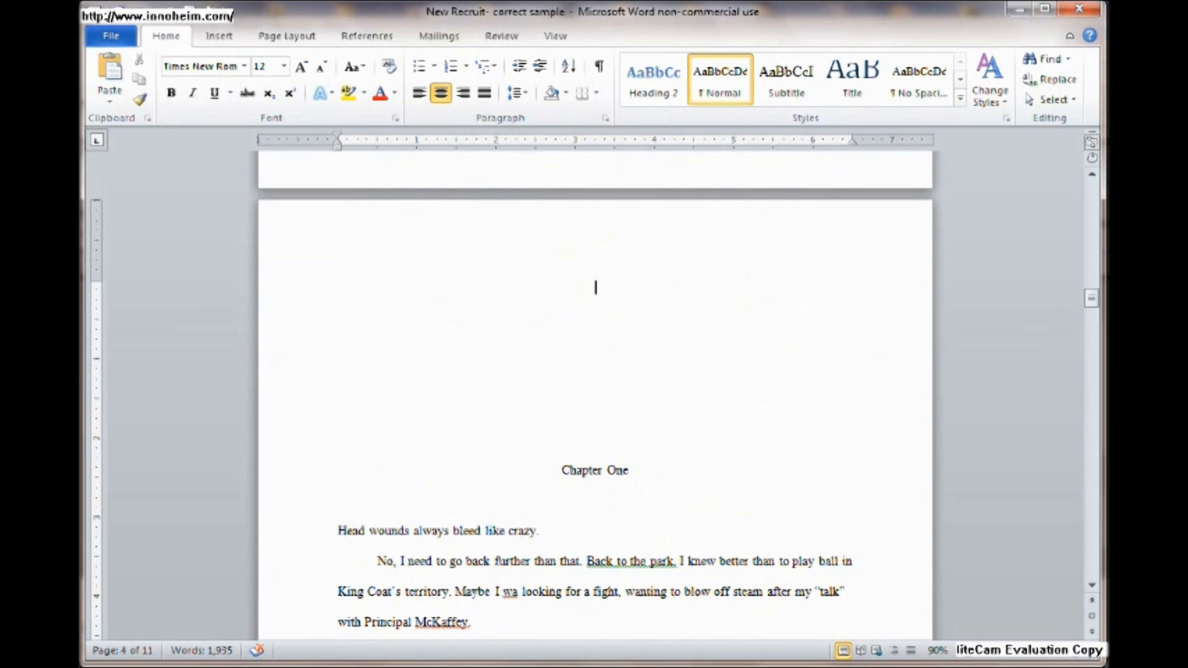
{"action": "key", "text": "ctrl+shift+End"}
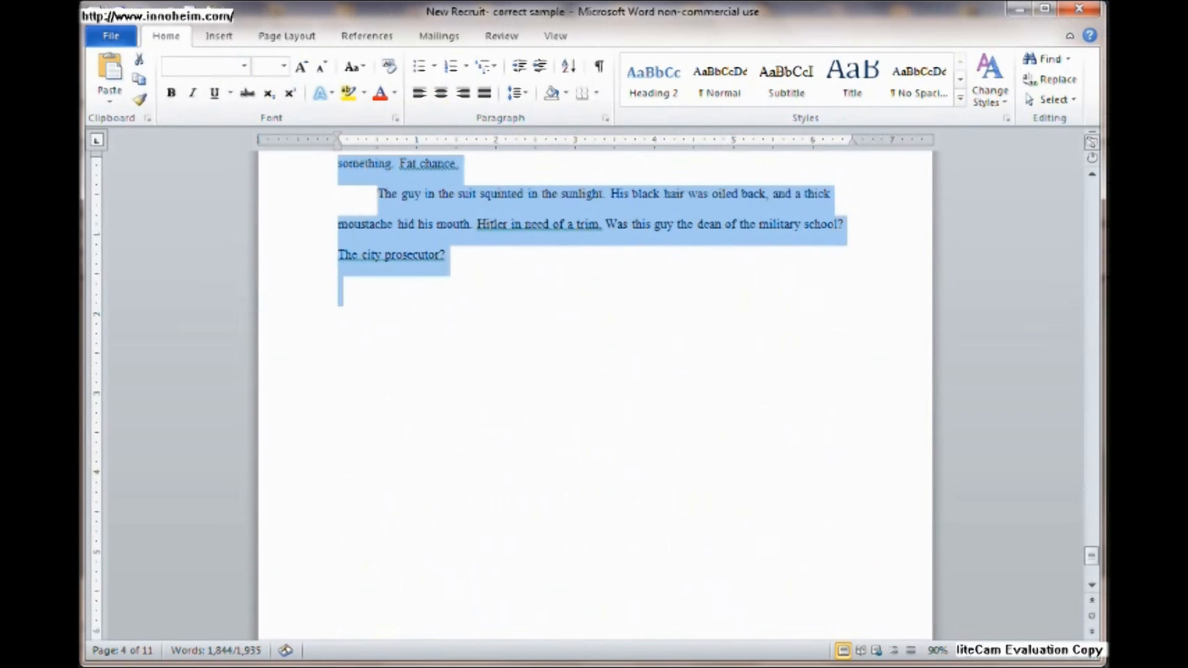
{"action": "scroll", "coordinate": [594, 371], "scroll_direction": "up", "scroll_amount": 10}
{"action": "scroll", "coordinate": [594, 371], "scroll_direction": "up", "scroll_amount": 10}
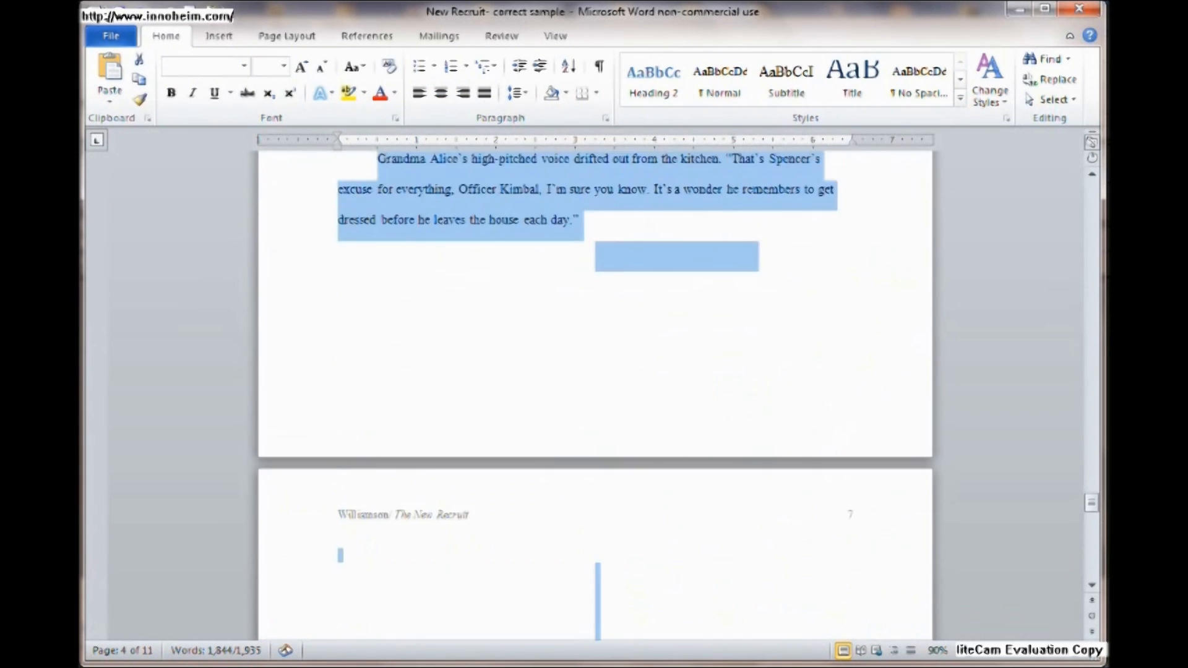
{"action": "scroll", "coordinate": [594, 371], "scroll_direction": "up", "scroll_amount": 15}
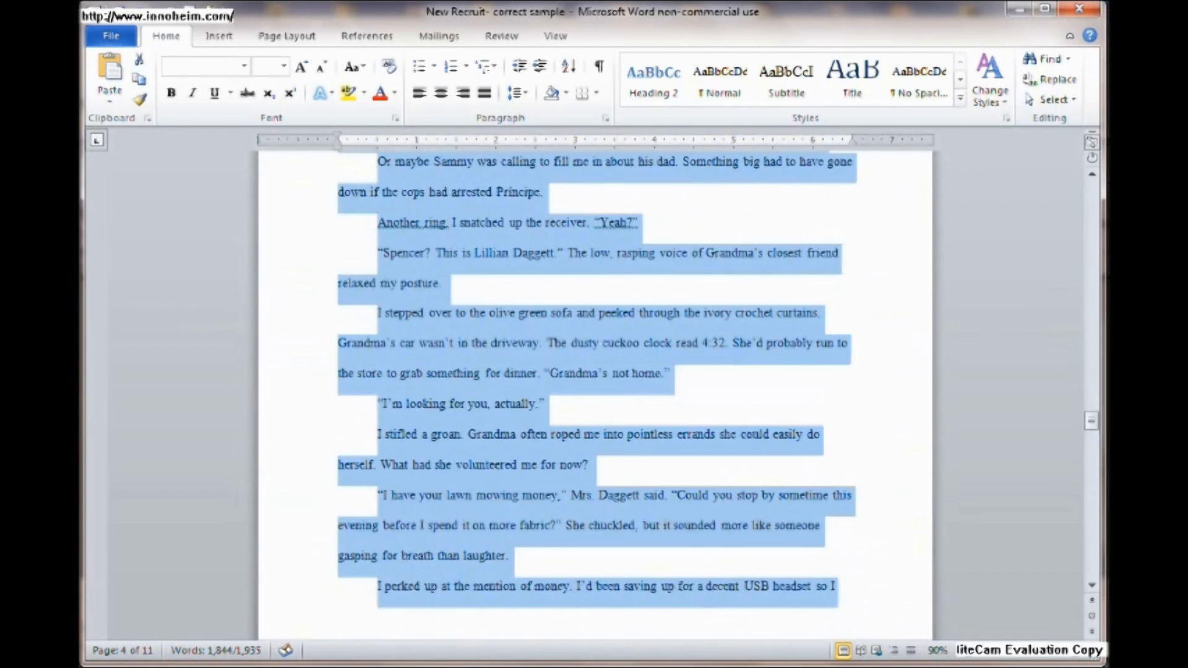
{"action": "scroll", "coordinate": [594, 371], "scroll_direction": "up", "scroll_amount": 15}
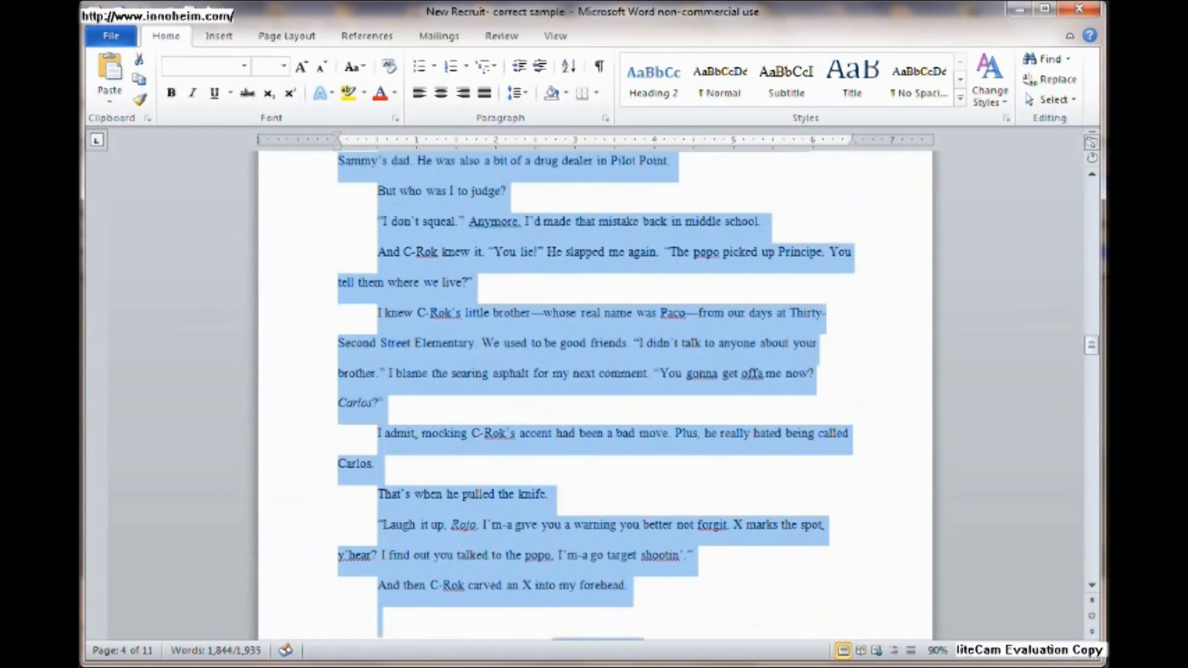
{"action": "scroll", "coordinate": [594, 371], "scroll_direction": "up", "scroll_amount": 4}
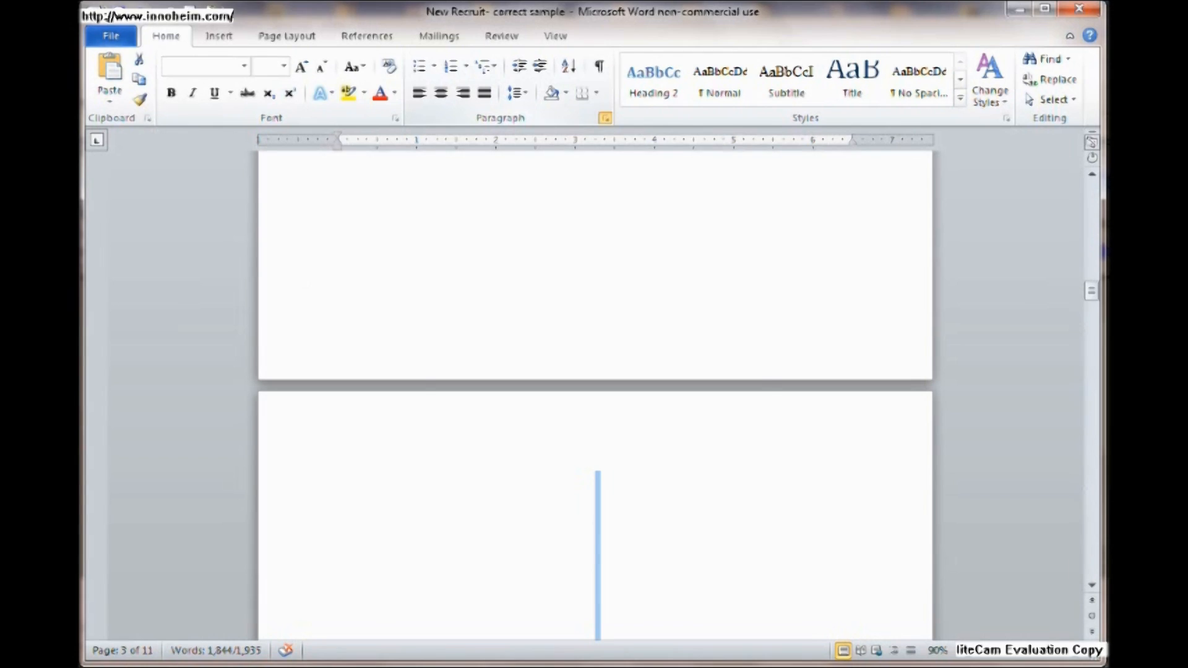
{"action": "left_click", "coordinate": [605, 118]}
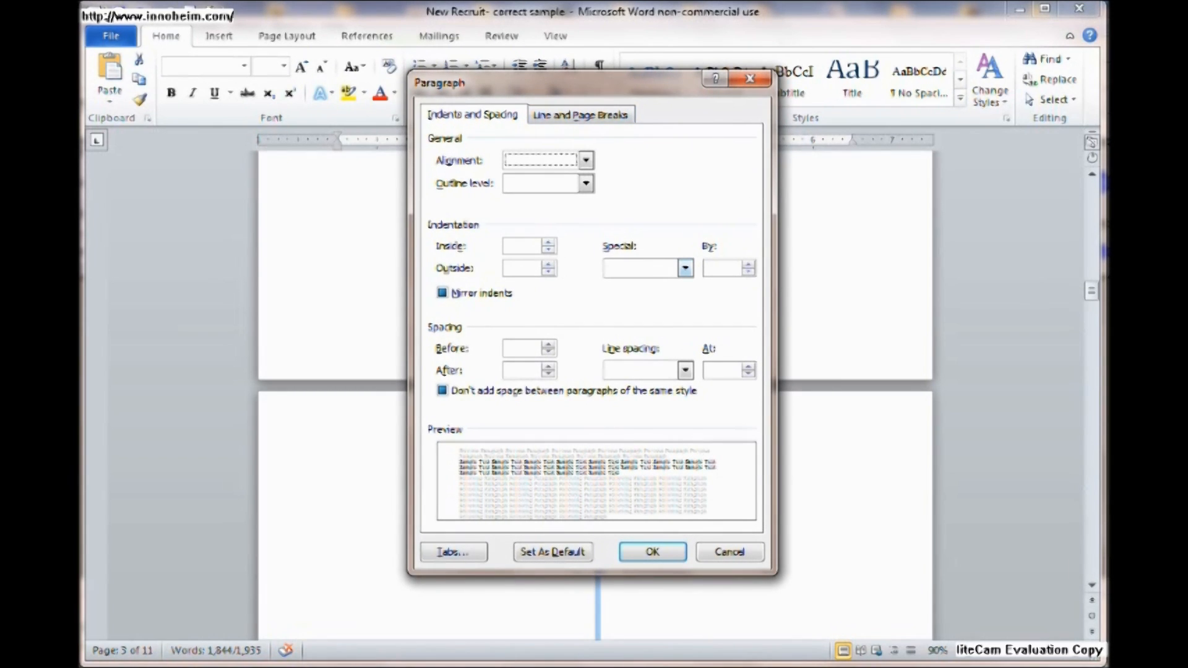
{"action": "left_click", "coordinate": [685, 268]}
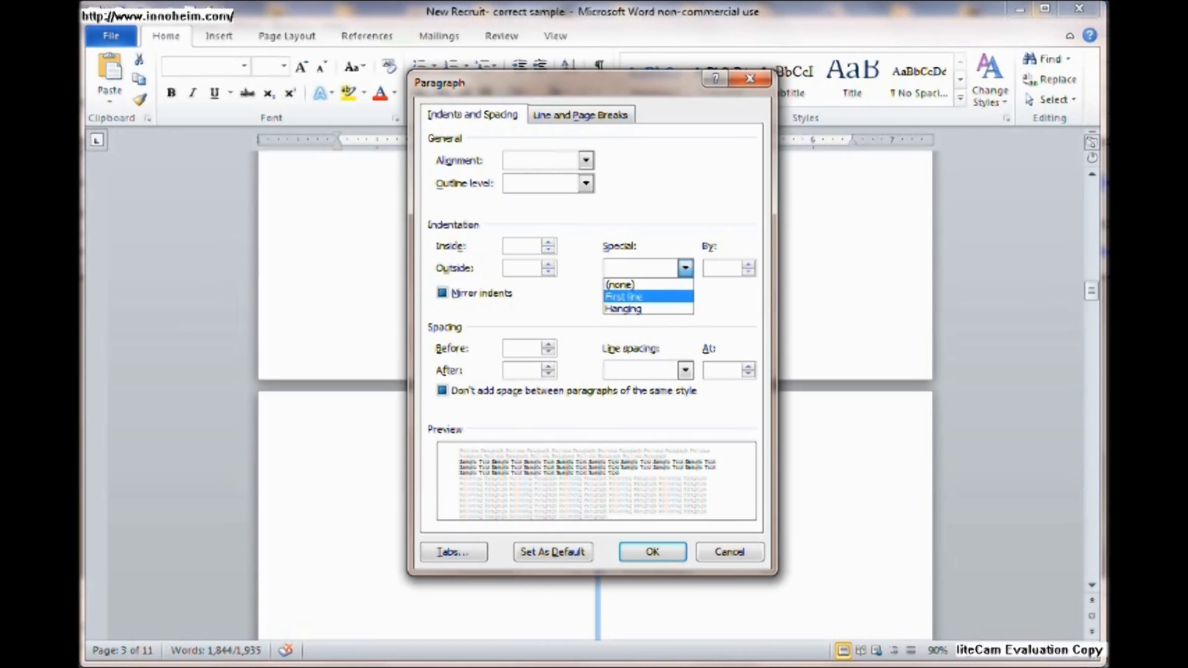
{"action": "left_click", "coordinate": [647, 297]}
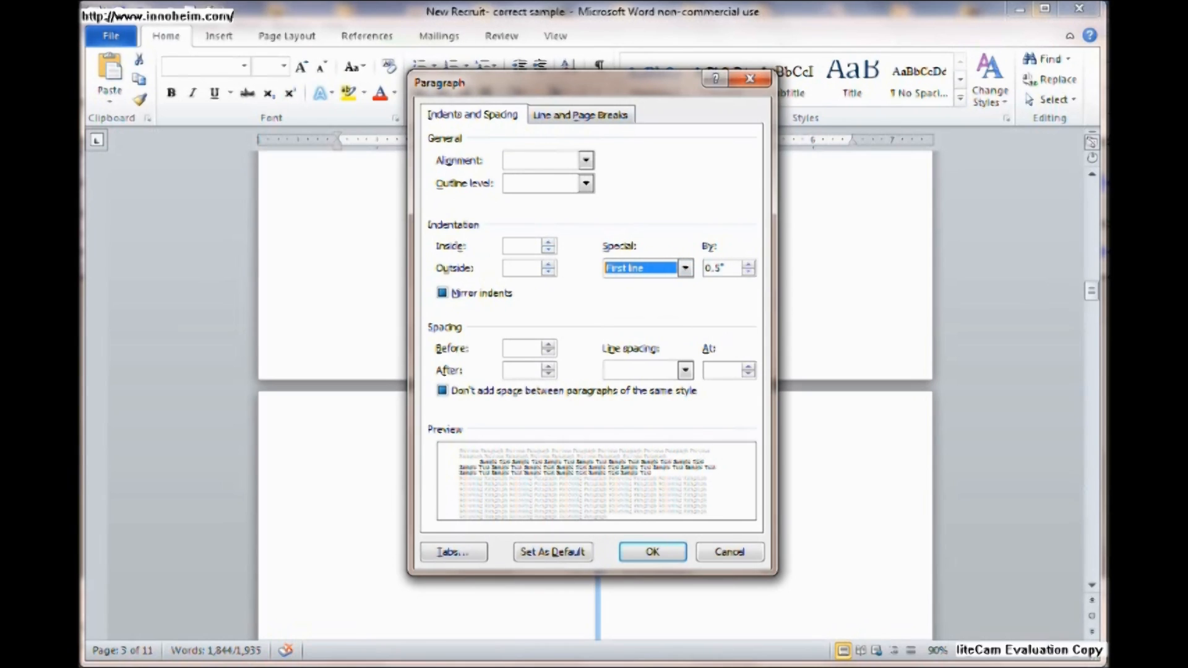
Set the selected text's spacing before and after to 0 pt and its inside and outside indents to 0"
{"action": "left_click", "coordinate": [685, 370]}
{"action": "left_click", "coordinate": [548, 345]}
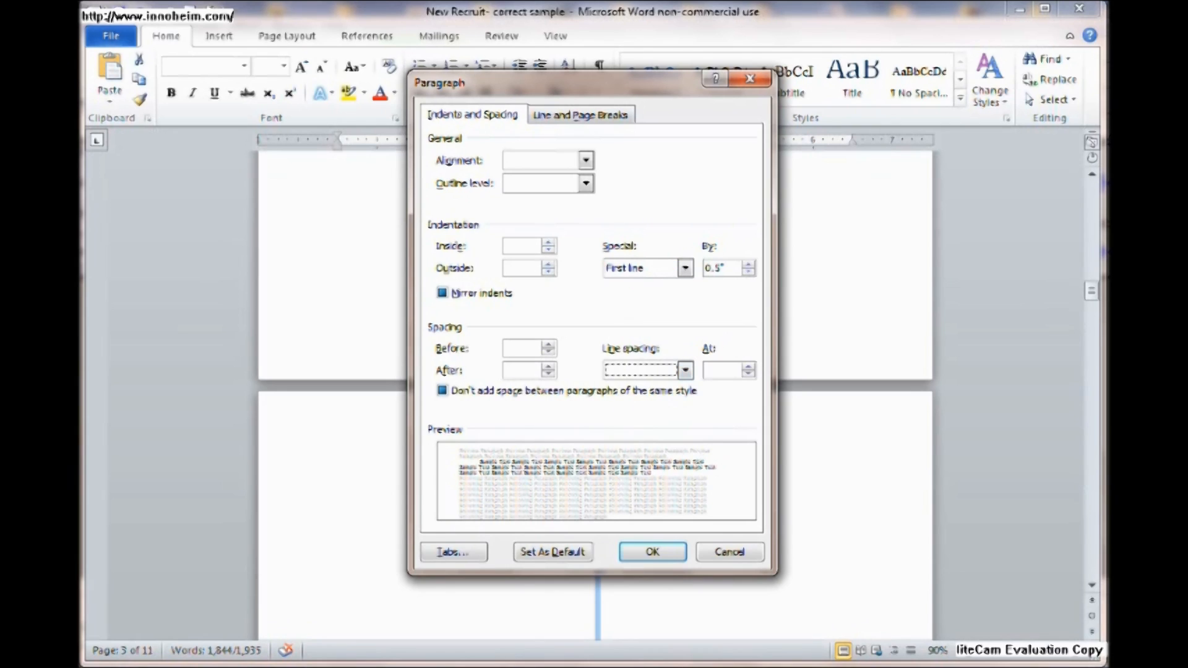
{"action": "left_click", "coordinate": [548, 368]}
{"action": "left_click", "coordinate": [548, 366]}
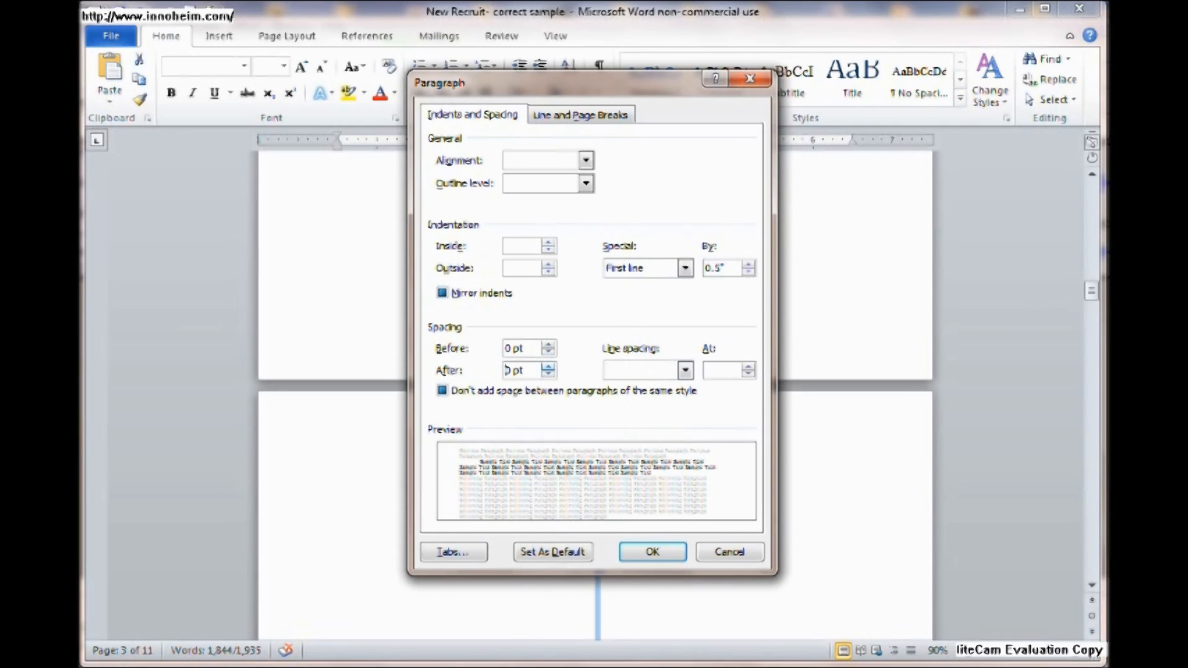
{"action": "left_click", "coordinate": [548, 243]}
{"action": "left_click", "coordinate": [548, 250]}
{"action": "left_click", "coordinate": [548, 264]}
{"action": "left_click", "coordinate": [547, 272]}
Set the selected text's line spacing to Double and apply the paragraph settings
{"action": "left_click", "coordinate": [685, 370]}
{"action": "left_click", "coordinate": [625, 411]}
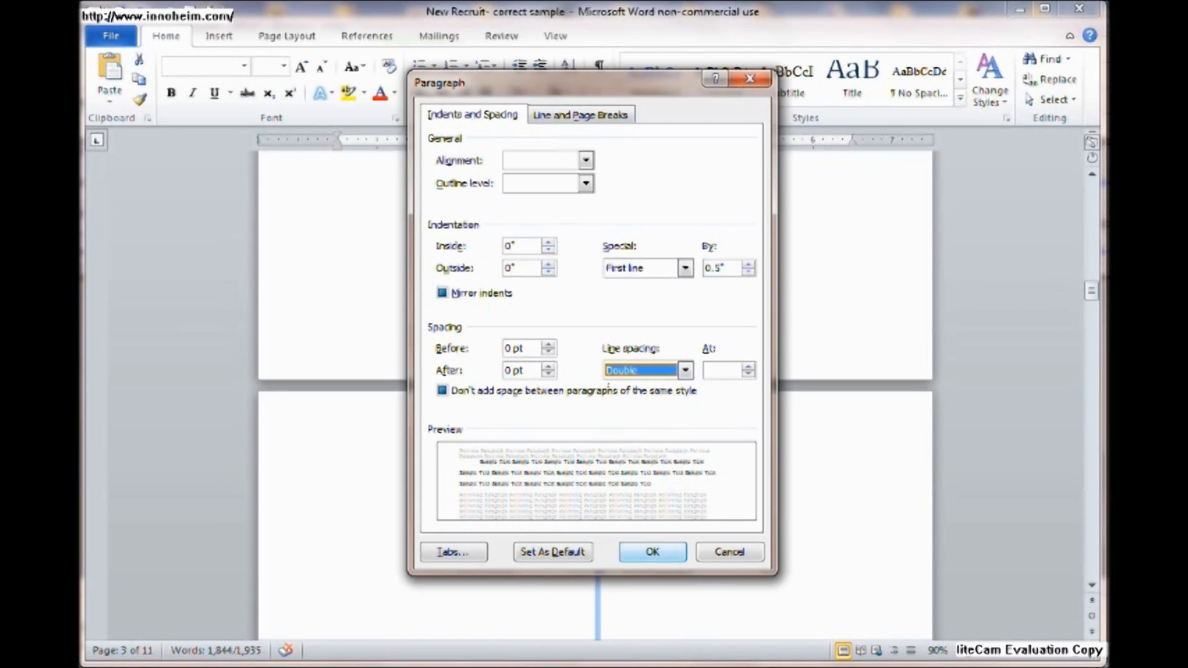
{"action": "left_click", "coordinate": [652, 551]}
{"action": "scroll", "coordinate": [593, 396], "scroll_direction": "down", "scroll_amount": 2}
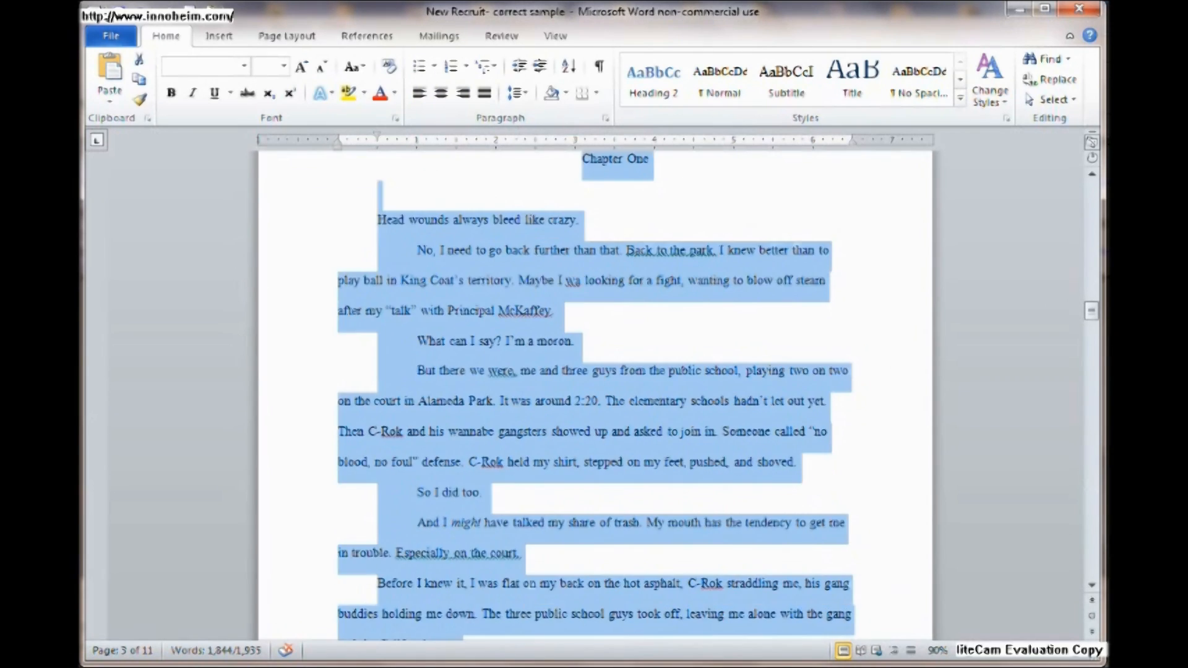
Deselect the text, show the formatting marks and check the openings of Chapter One's paragraphs for tab characters
{"action": "left_click", "coordinate": [577, 341]}
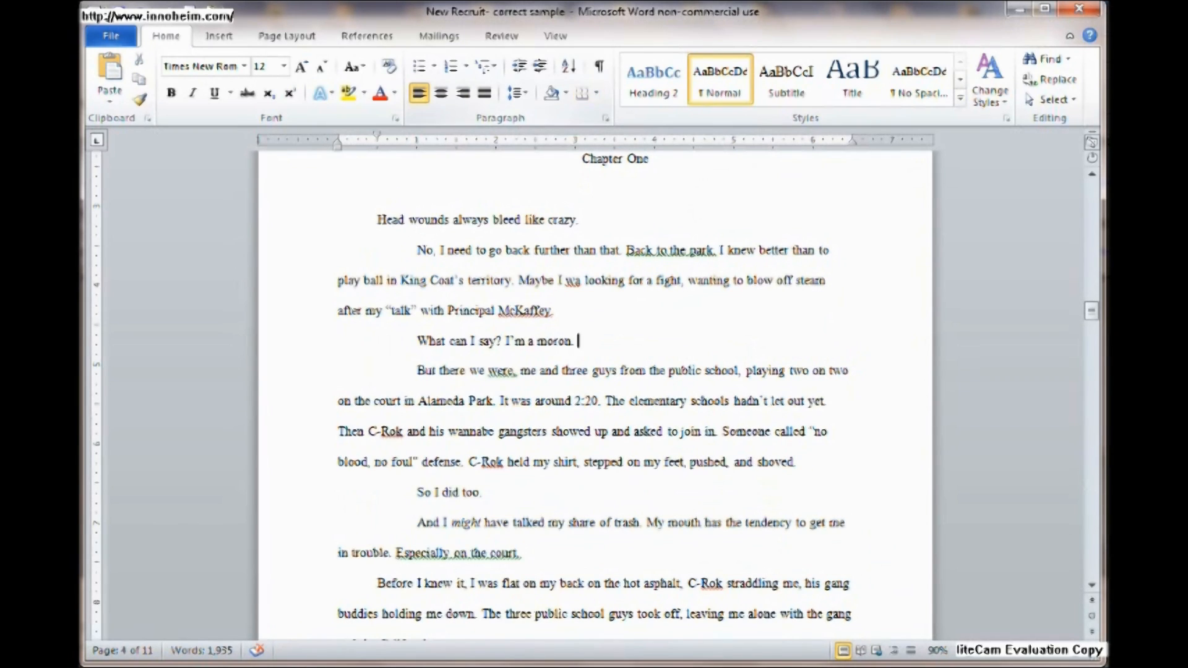
{"action": "key", "text": "ctrl+shift+8"}
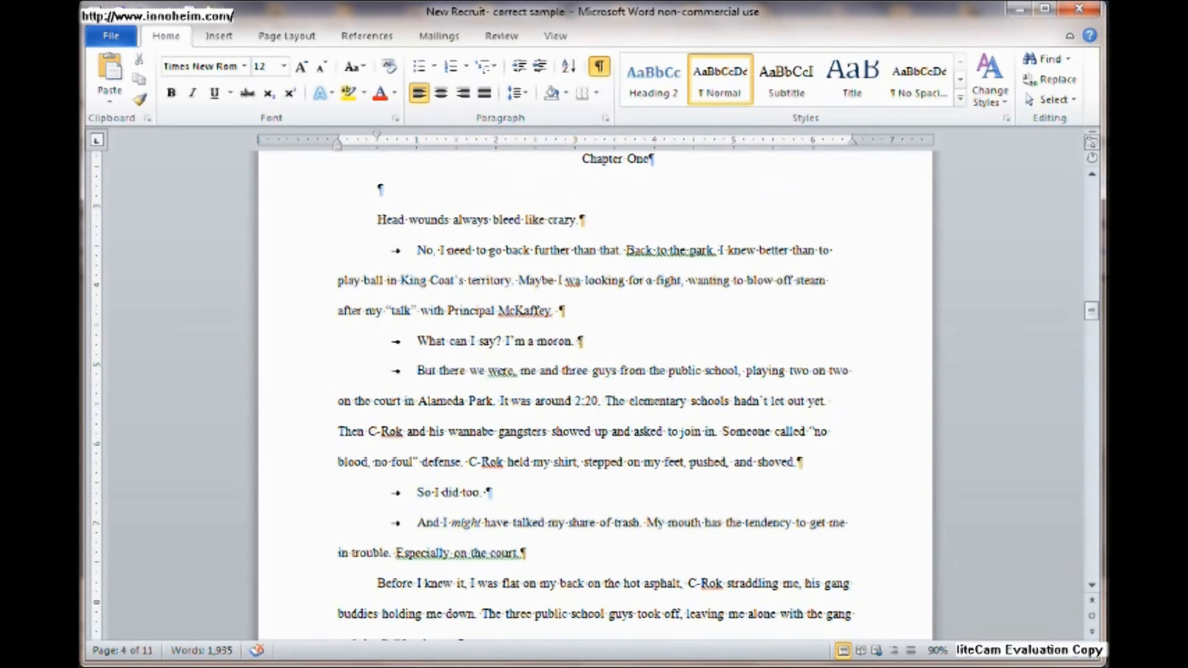
{"action": "left_click_drag", "start_coordinate": [378, 250], "coordinate": [416, 250]}
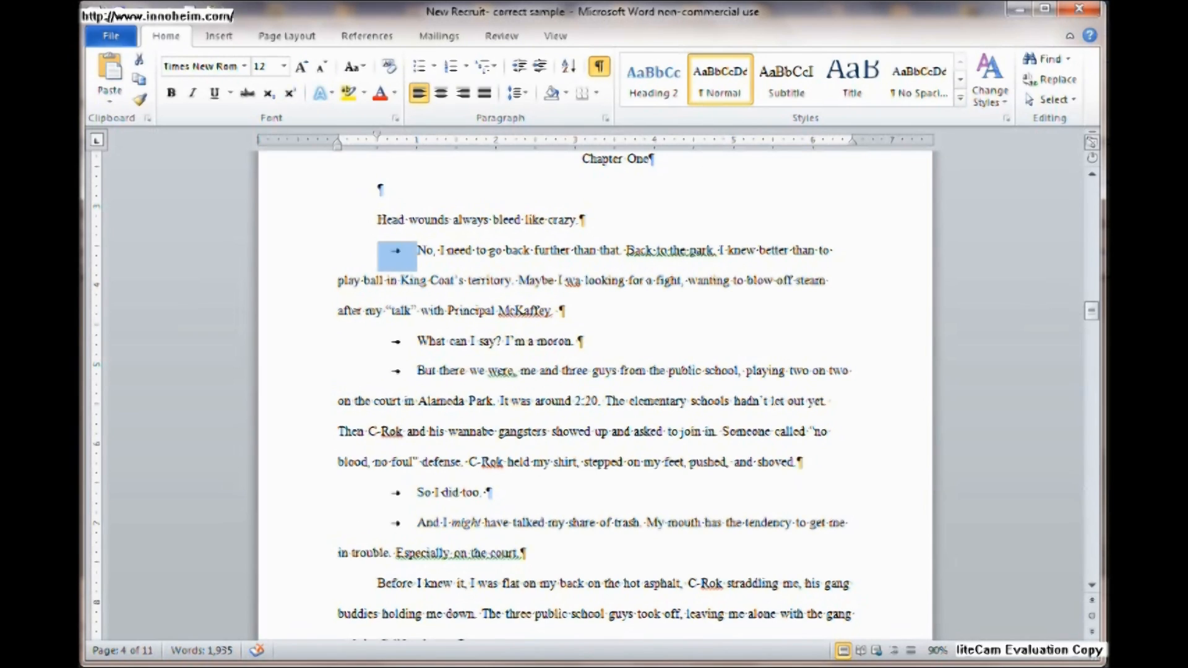
{"action": "double_click", "coordinate": [397, 342]}
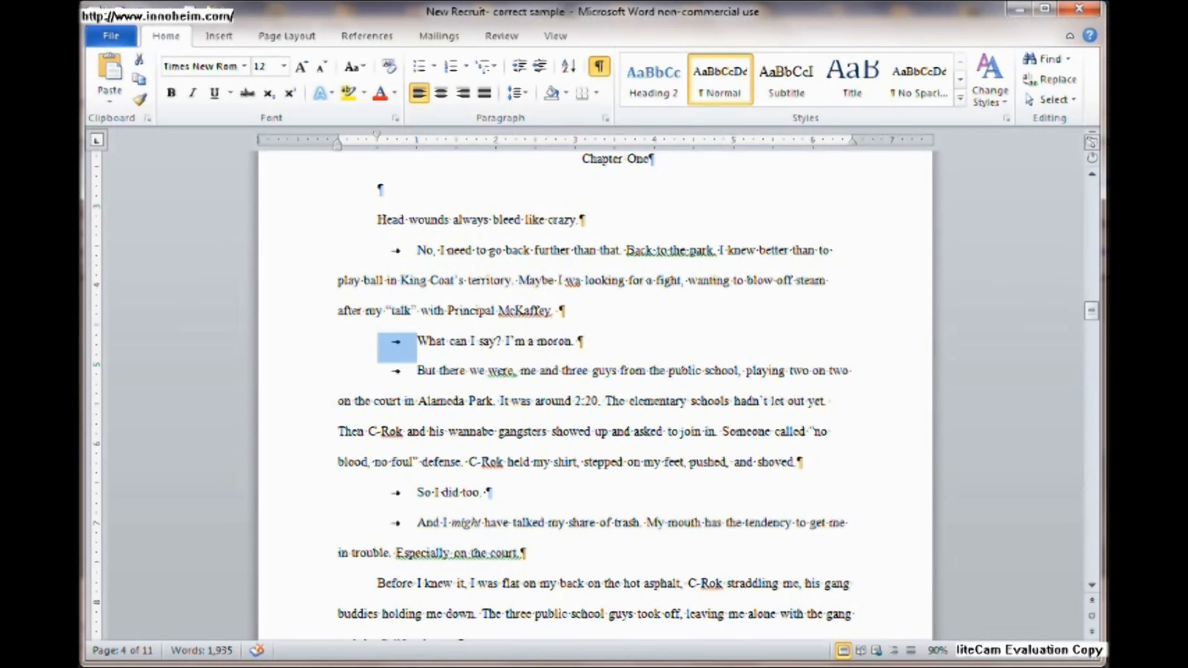
{"action": "left_click_drag", "start_coordinate": [378, 371], "coordinate": [426, 371]}
{"action": "left_click_drag", "start_coordinate": [379, 493], "coordinate": [416, 493]}
{"action": "left_click", "coordinate": [378, 583]}
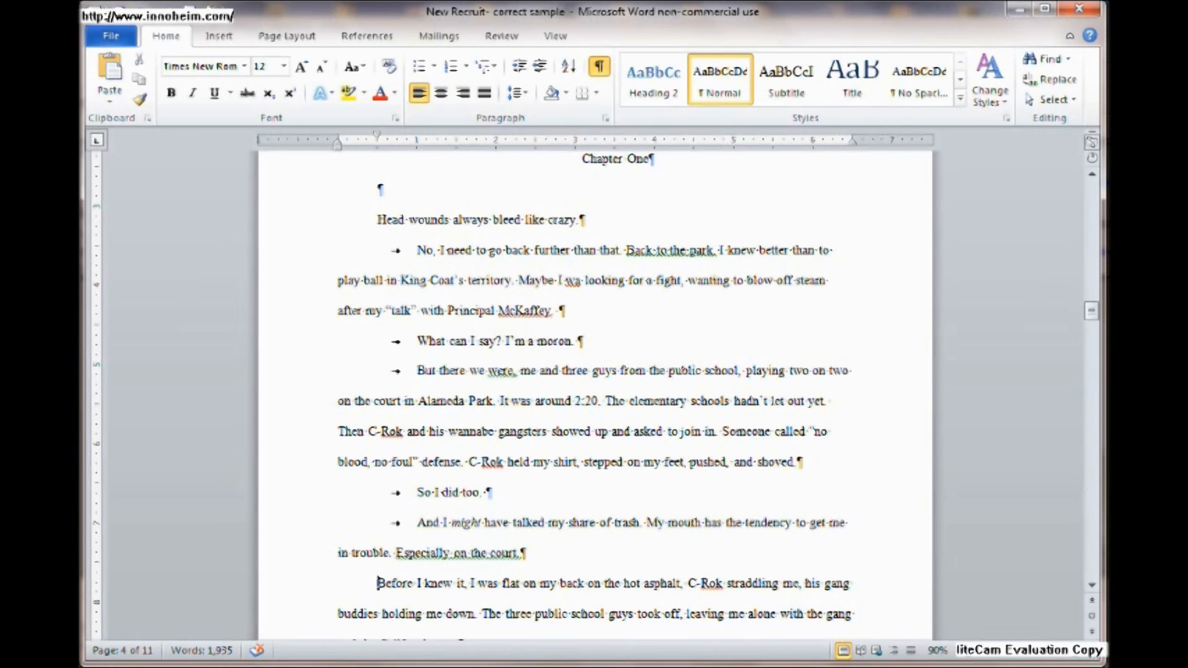
Correct "wa" to "was" in Chapter One and delete the trailing spaces after the "talk", "moron." and "So I did too." paragraphs
{"action": "left_click", "coordinate": [582, 280]}
{"action": "type", "text": "s"}
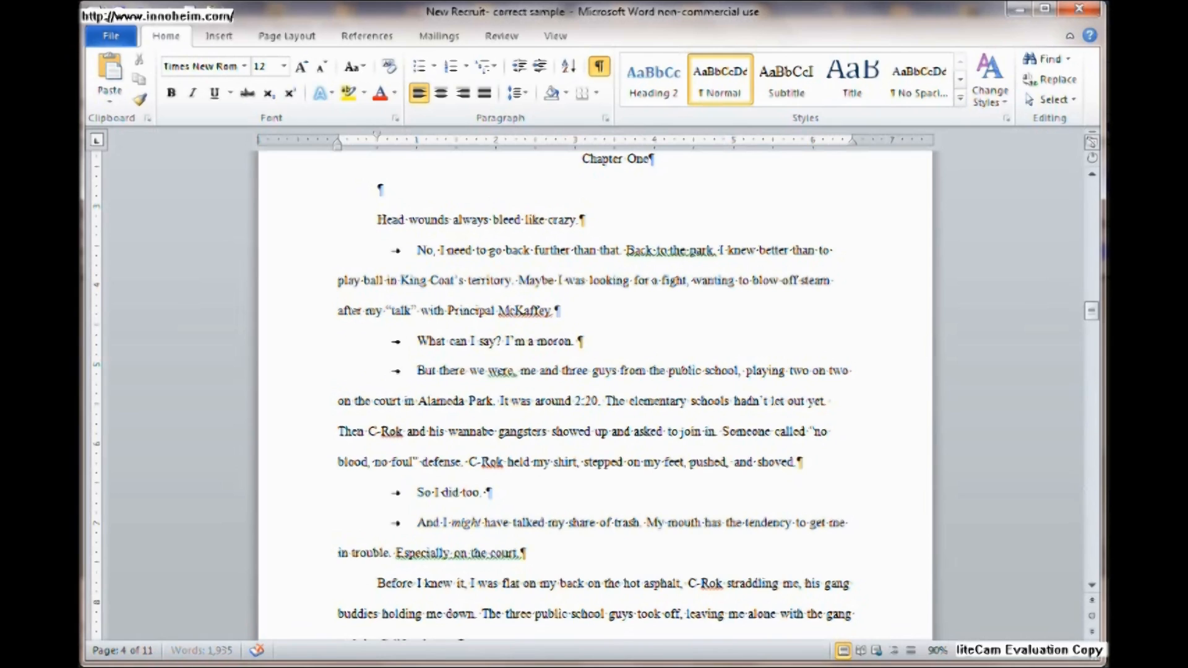
{"action": "key", "text": "BackSpace"}
{"action": "left_click", "coordinate": [581, 341]}
{"action": "key", "text": "BackSpace"}
{"action": "left_click", "coordinate": [488, 492]}
{"action": "key", "text": "BackSpace"}
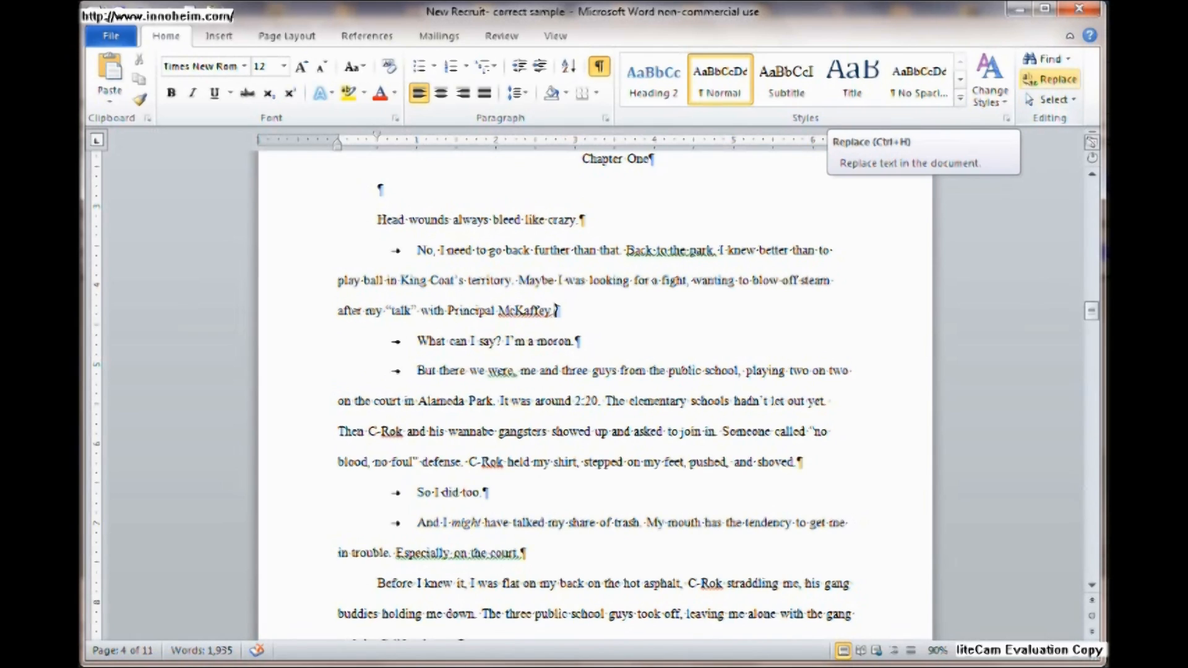
Replace every tab character (^t) in the document with nothing and close Find and Replace
{"action": "left_click", "coordinate": [1052, 80]}
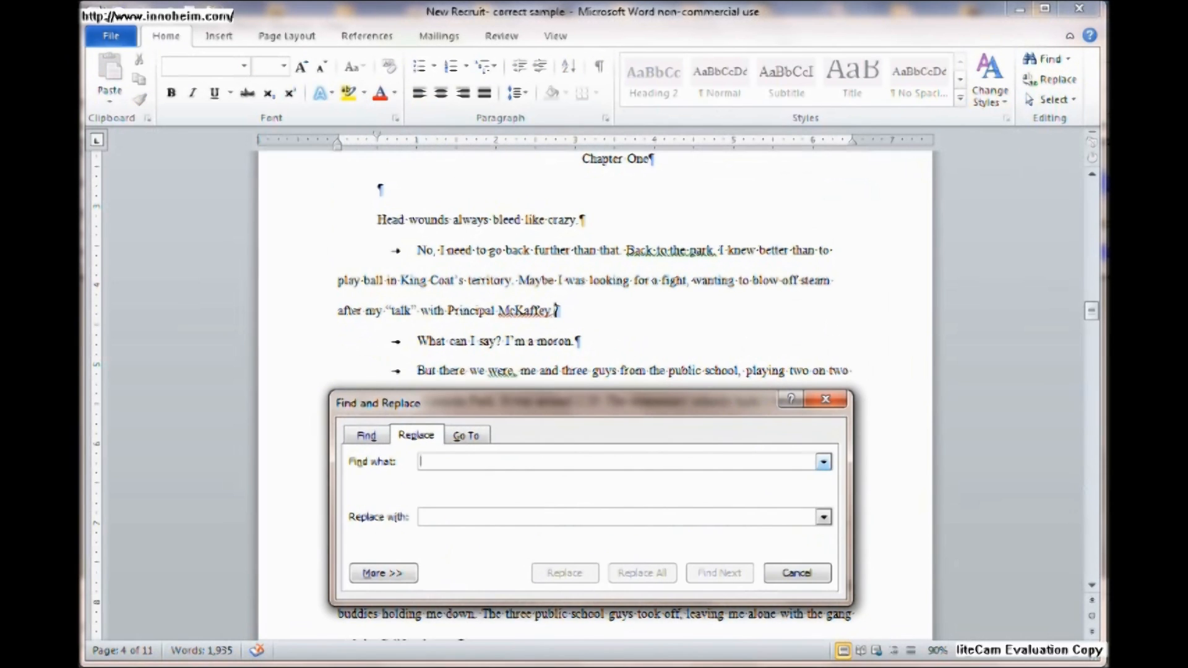
{"action": "left_click_drag", "start_coordinate": [557, 403], "coordinate": [590, 186]}
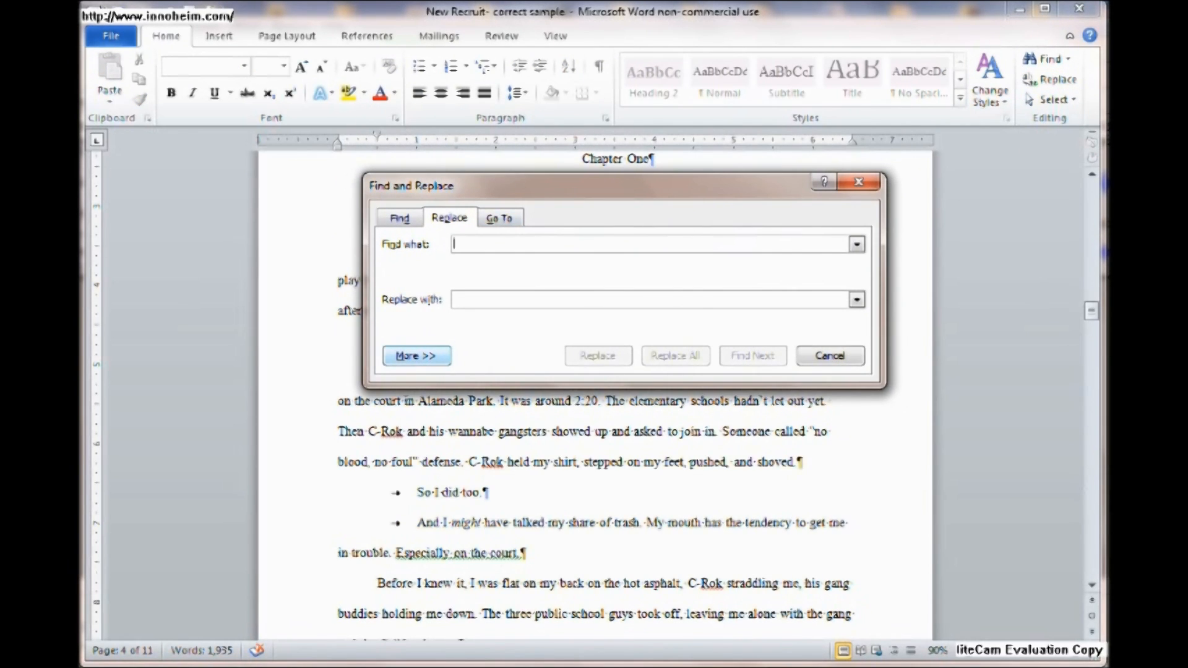
{"action": "left_click", "coordinate": [416, 356]}
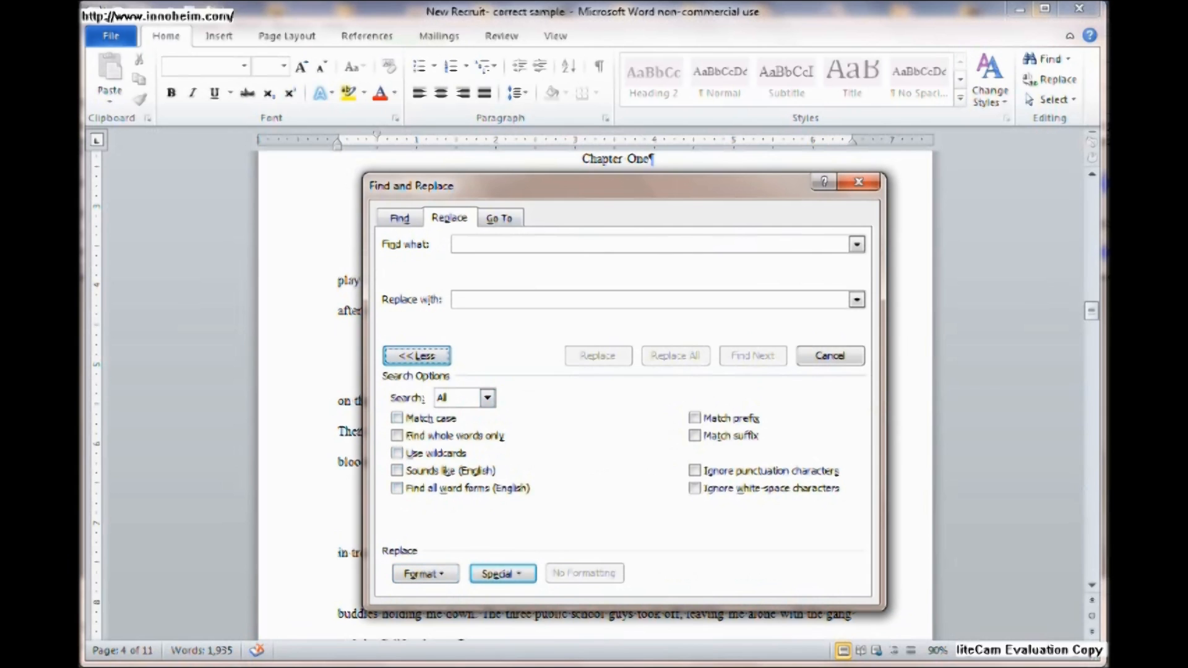
{"action": "left_click", "coordinate": [503, 574]}
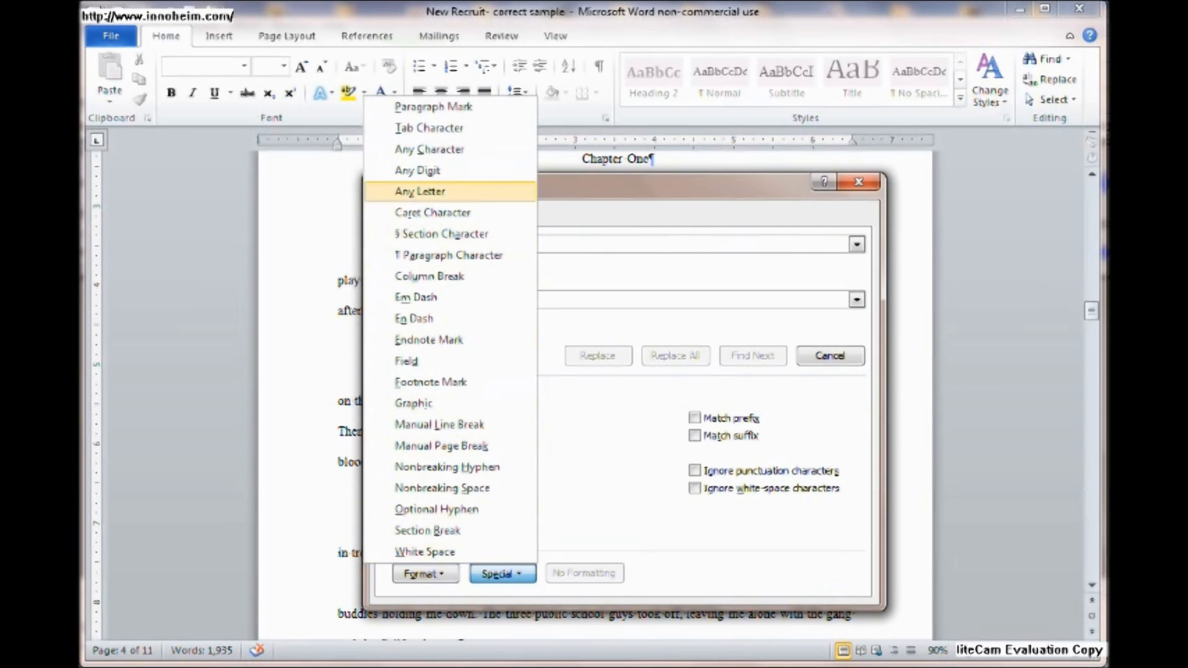
{"action": "left_click", "coordinate": [429, 127]}
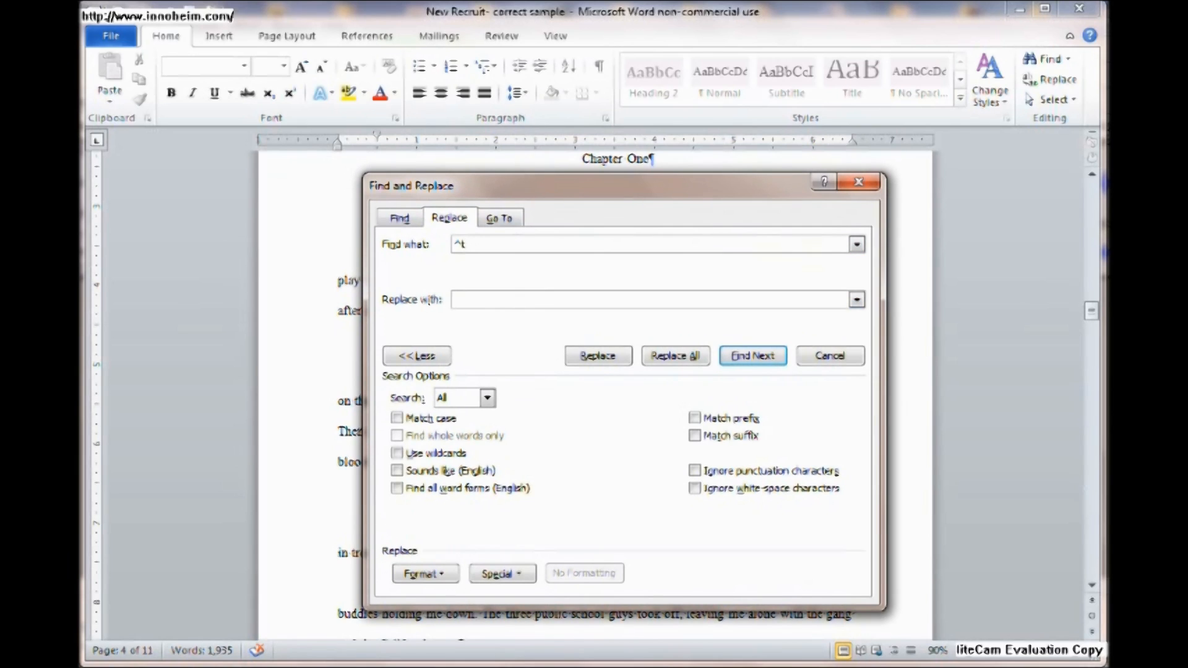
{"action": "key", "text": "shift+Tab"}
{"action": "key", "text": "Tab"}
{"action": "key", "text": "alt+a"}
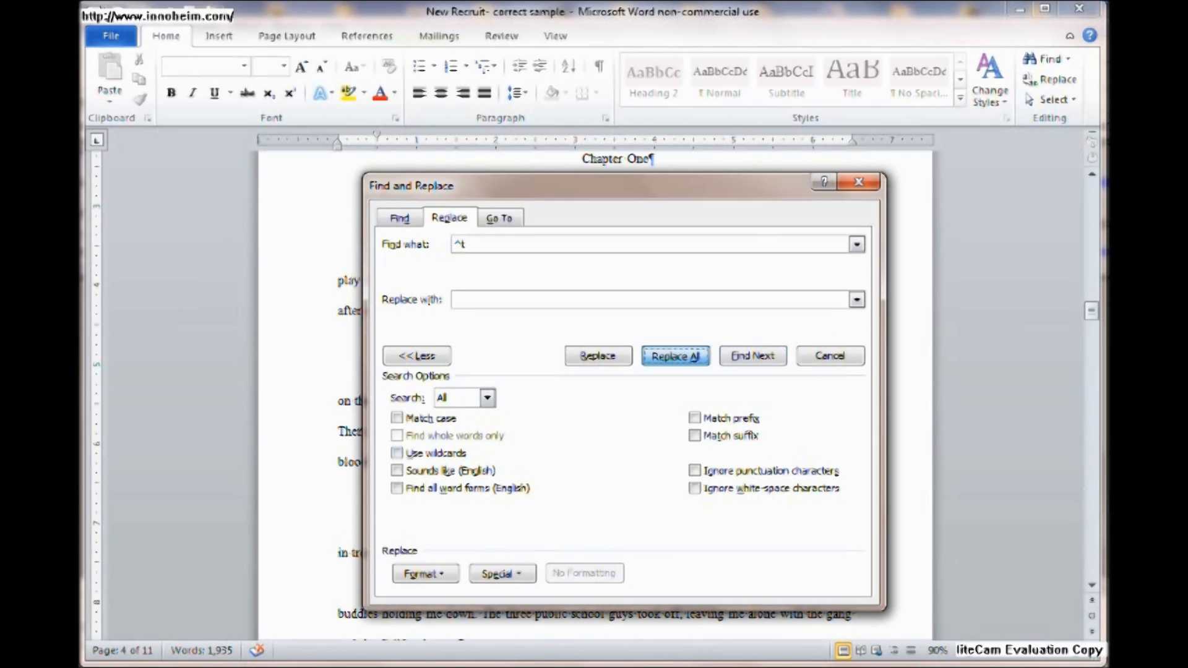
{"action": "key", "text": "Return"}
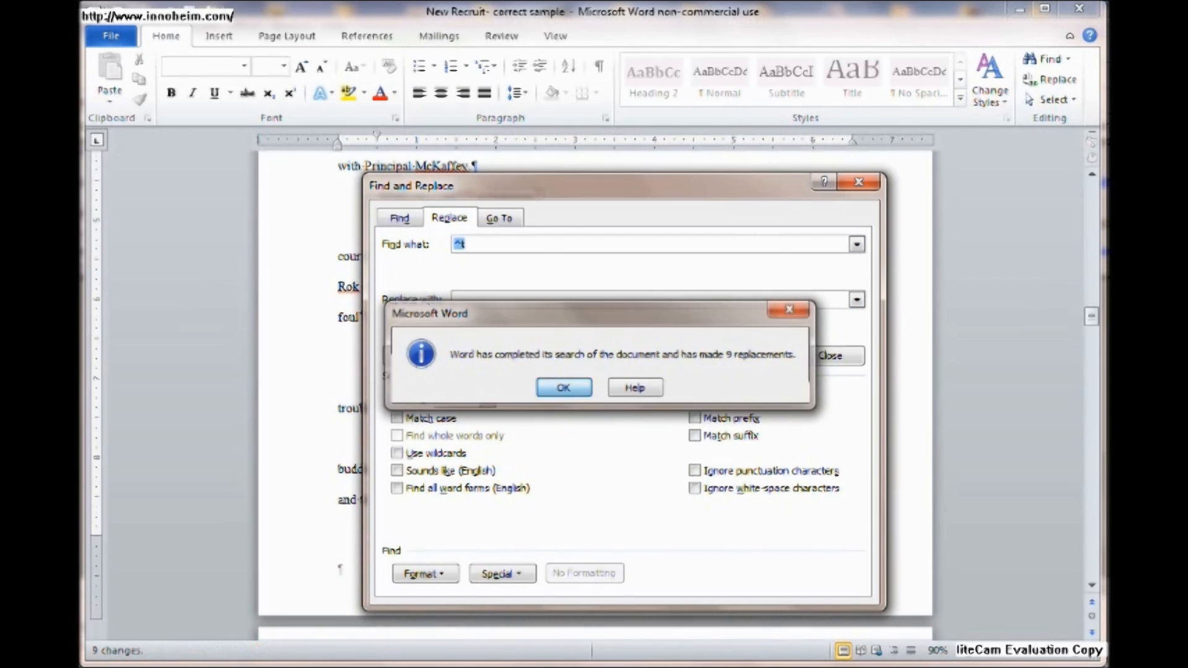
{"action": "left_click", "coordinate": [859, 181]}
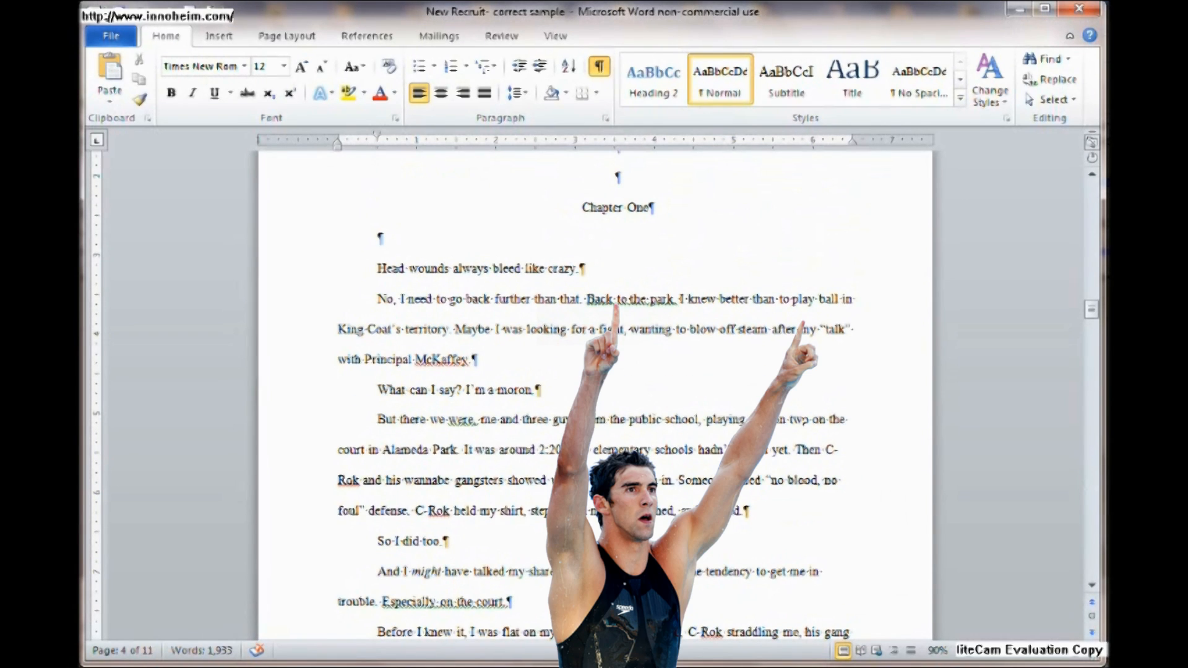
Swap the ^t search code for blank spaces in Find and Replace and run the replacement through the whole document twice
{"action": "key", "text": "ctrl+Down"}
{"action": "key", "text": "ctrl+Down"}
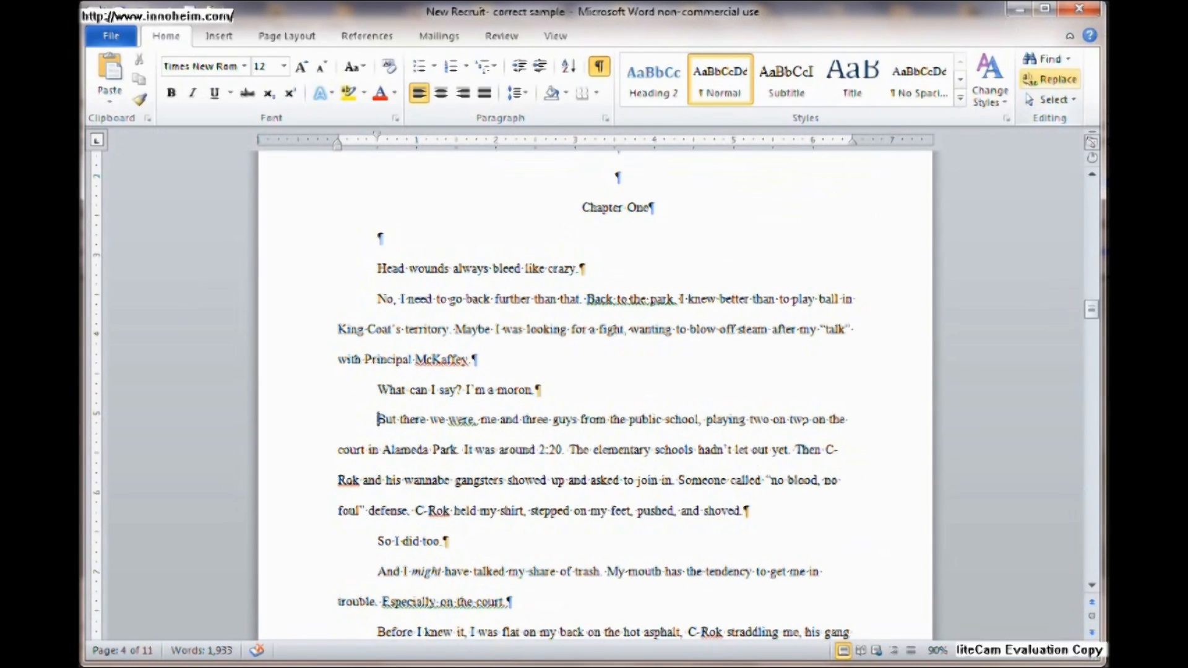
{"action": "left_click", "coordinate": [1051, 80]}
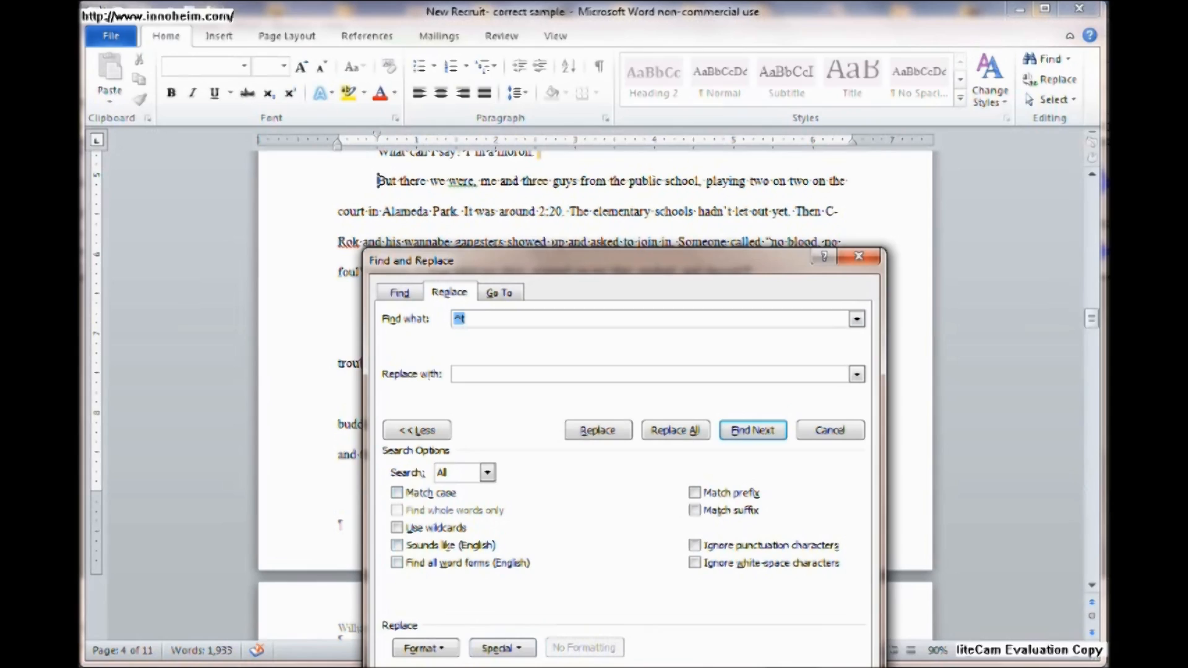
{"action": "left_click", "coordinate": [416, 430]}
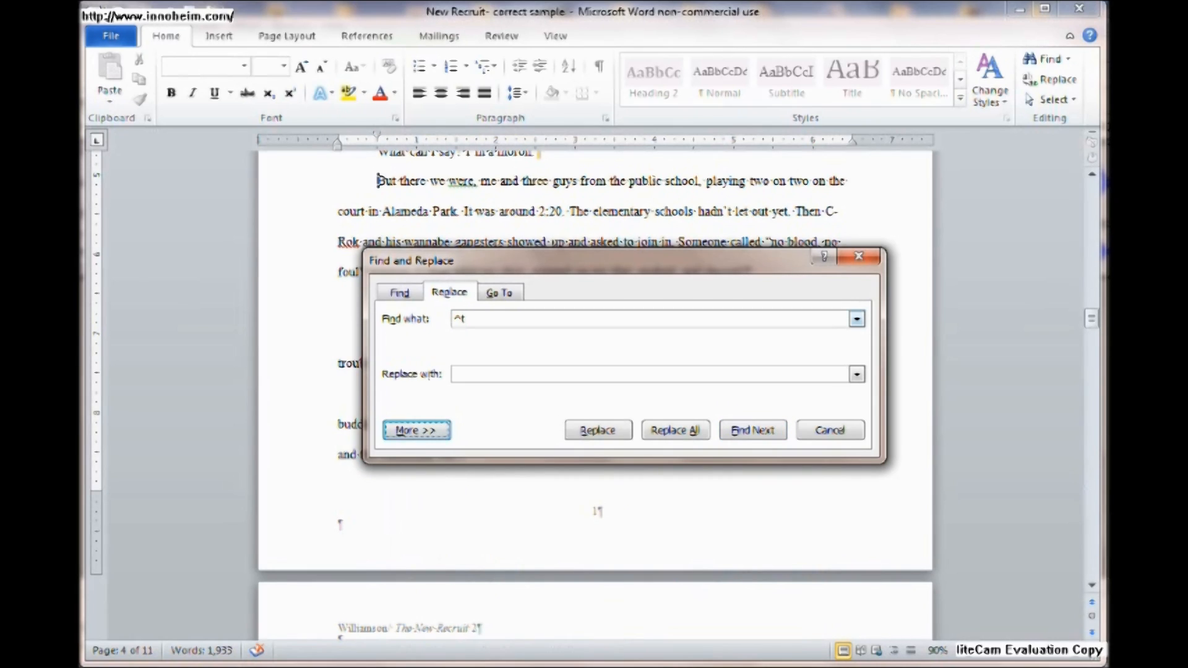
{"action": "left_click_drag", "start_coordinate": [469, 320], "coordinate": [454, 319]}
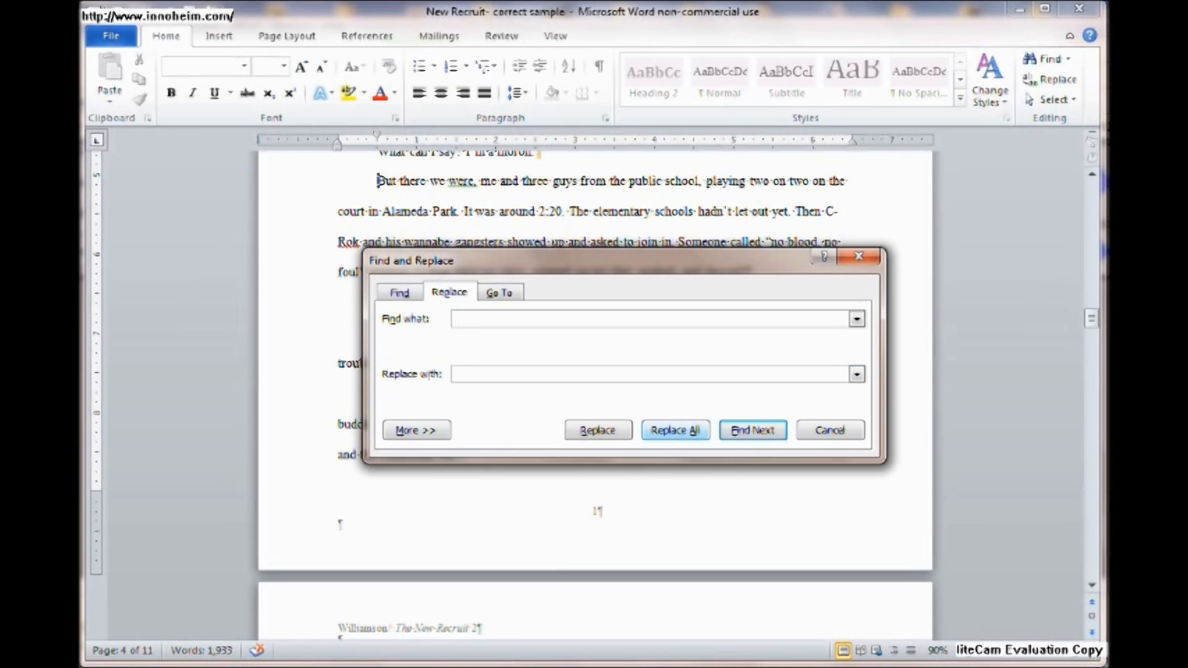
{"action": "key", "text": "alt+a"}
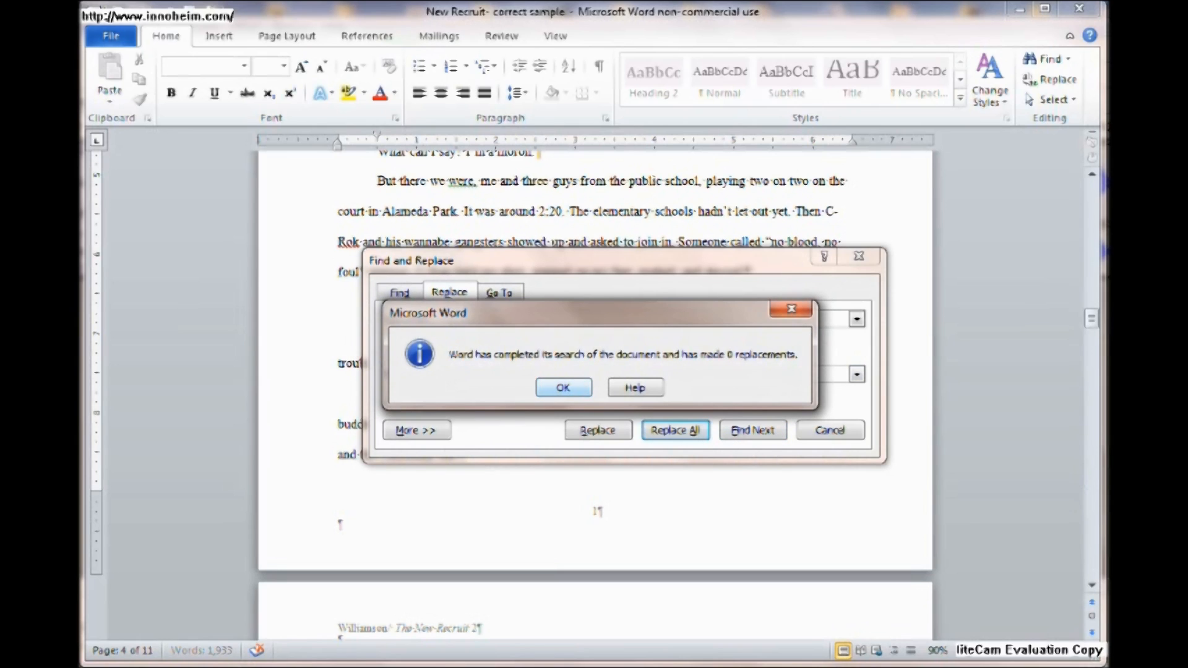
{"action": "key", "text": "Return"}
{"action": "key", "text": "alt+a"}
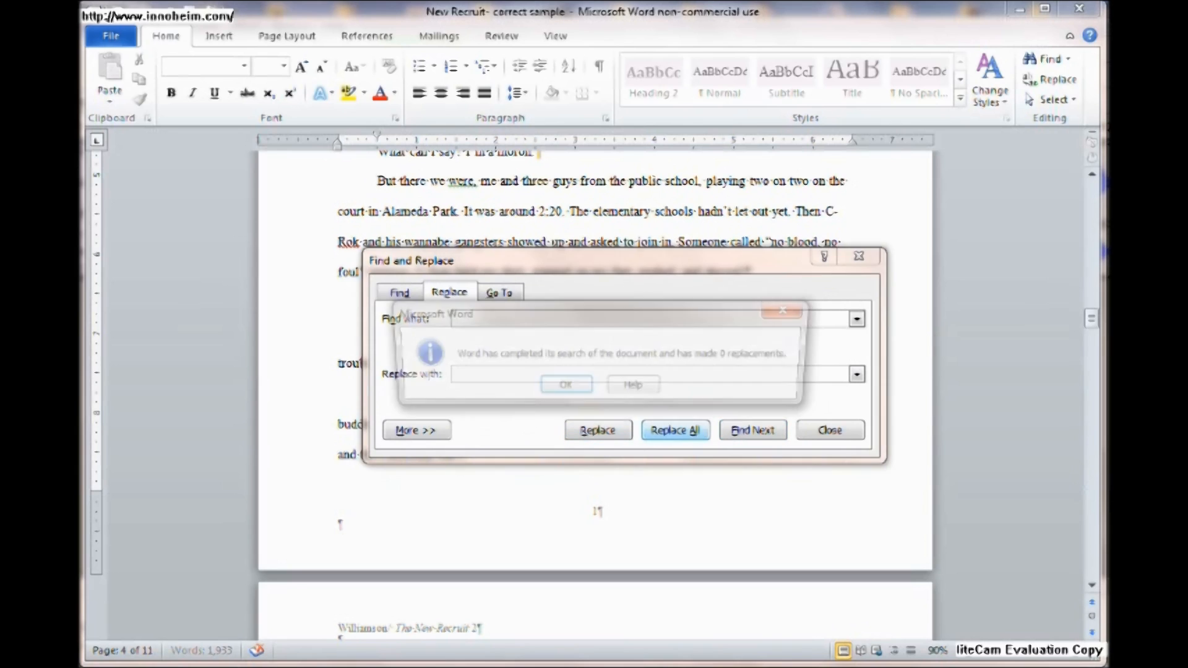
{"action": "key", "text": "Return"}
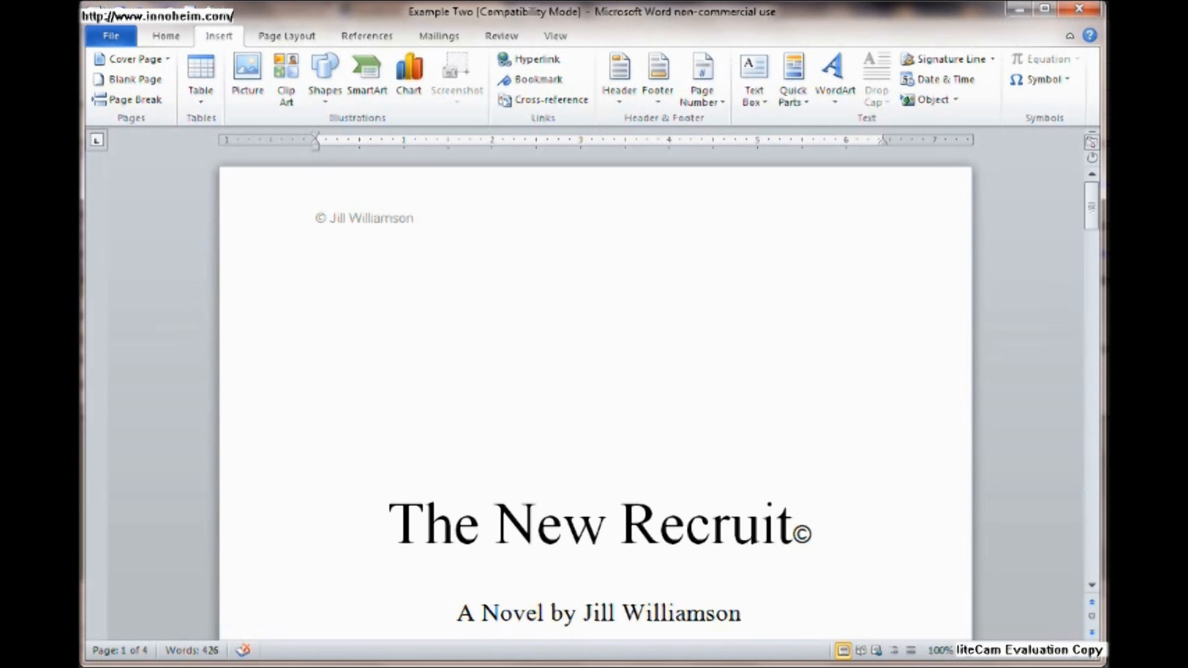
Examine the copyright symbol after the book title, the copyright header and the dedication page in the Example Two document
{"action": "scroll", "coordinate": [594, 402], "scroll_direction": "down", "scroll_amount": 4}
{"action": "left_click_drag", "start_coordinate": [792, 396], "coordinate": [811, 396]}
{"action": "scroll", "coordinate": [594, 396], "scroll_direction": "down", "scroll_amount": 3}
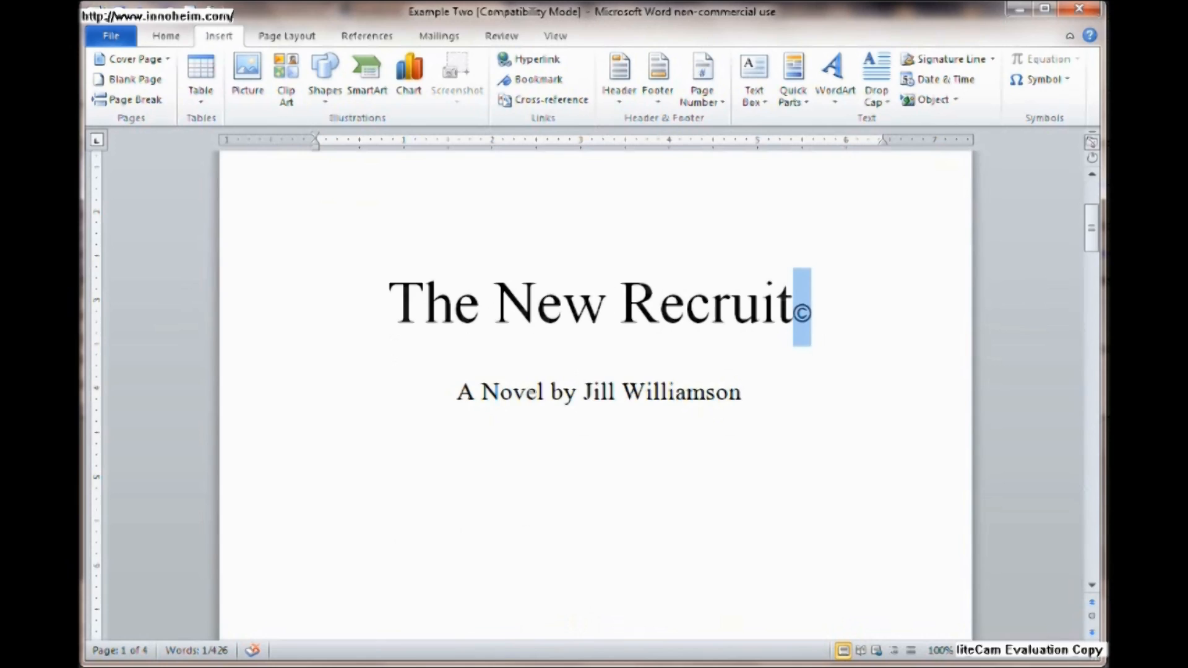
{"action": "scroll", "coordinate": [594, 396], "scroll_direction": "down", "scroll_amount": 15}
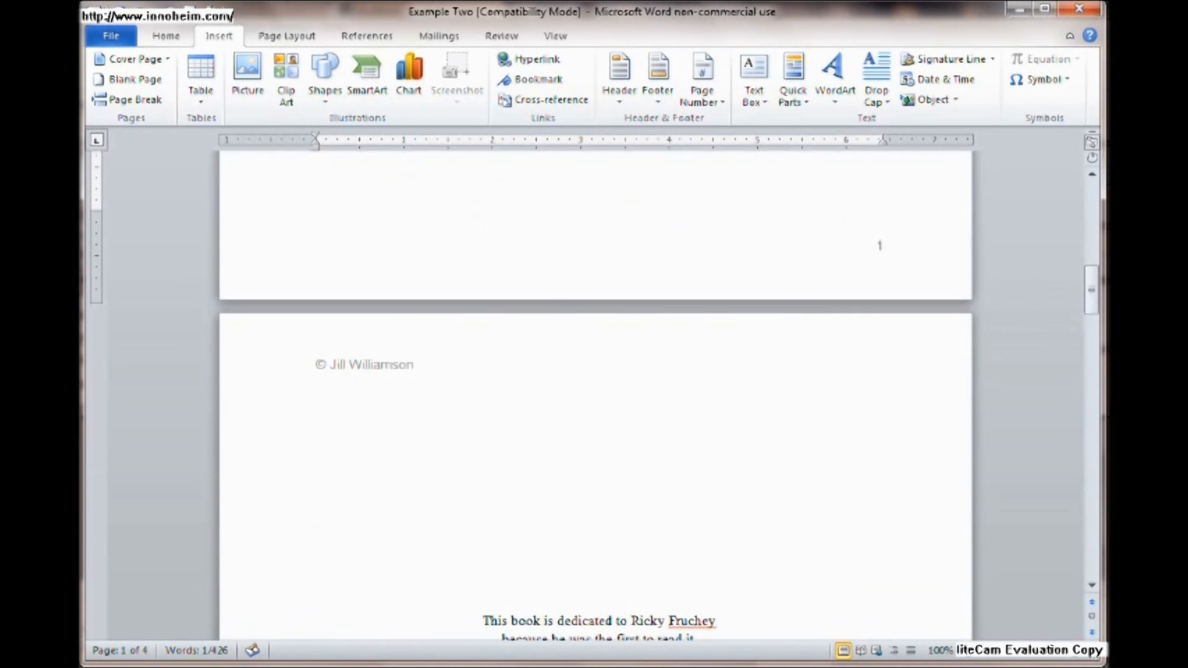
{"action": "triple_click", "coordinate": [326, 365]}
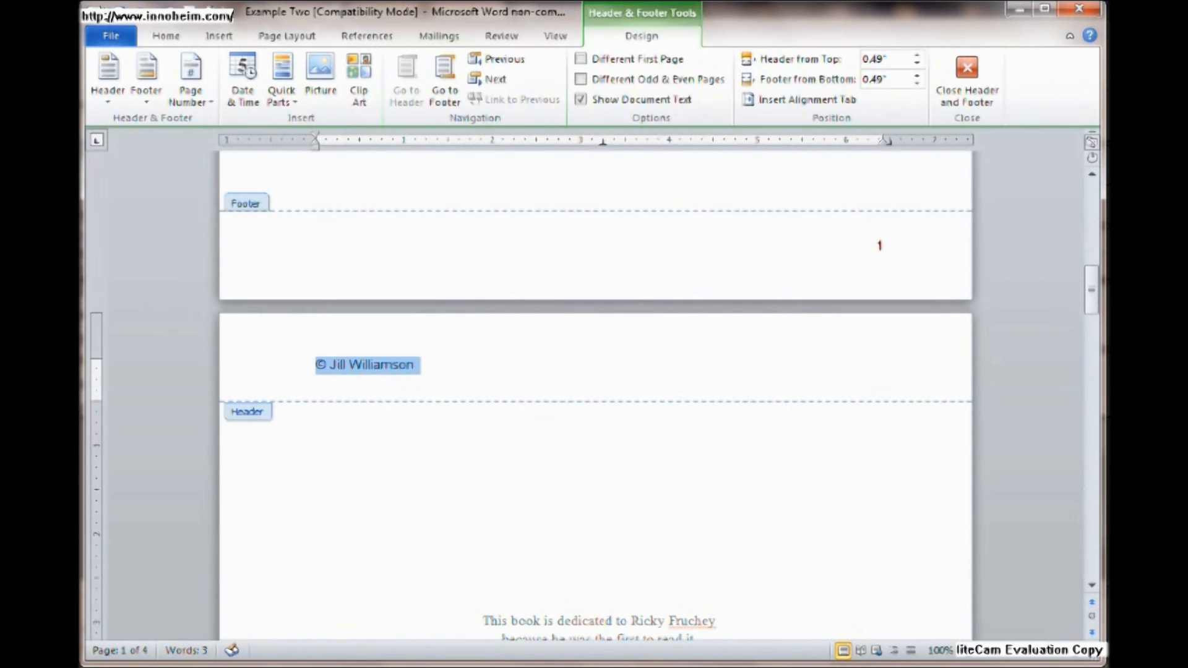
{"action": "left_click", "coordinate": [326, 364]}
{"action": "scroll", "coordinate": [326, 364], "scroll_direction": "down", "scroll_amount": 4}
{"action": "scroll", "coordinate": [594, 396], "scroll_direction": "down", "scroll_amount": 18}
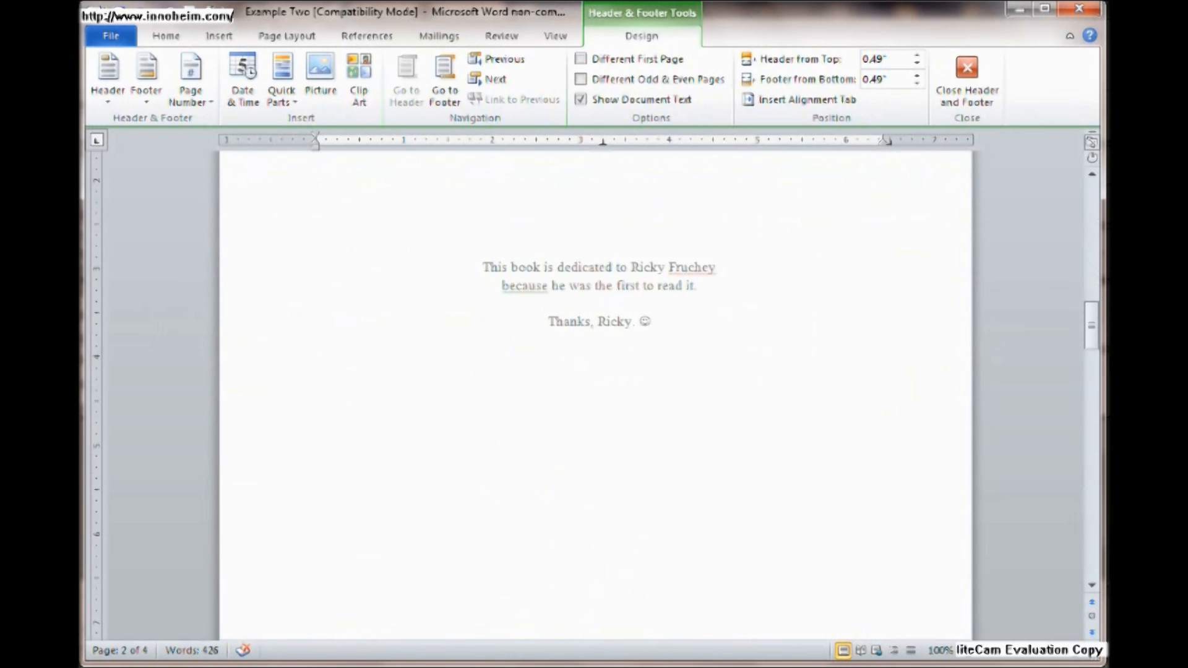
{"action": "scroll", "coordinate": [594, 396], "scroll_direction": "down", "scroll_amount": 3}
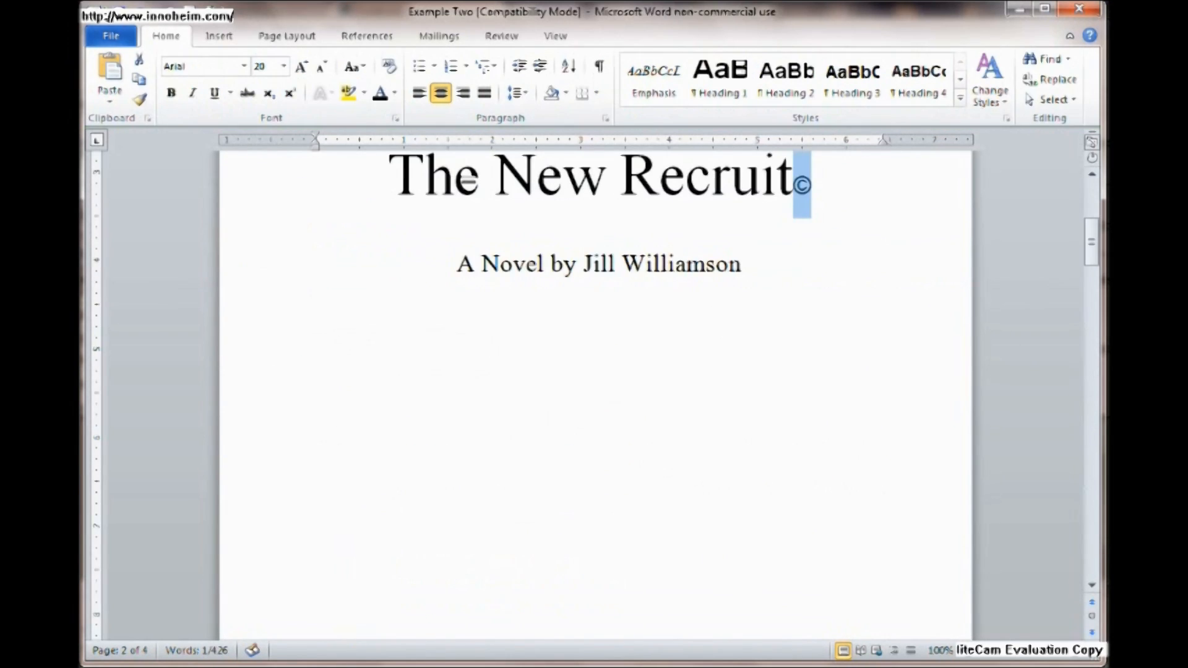
Examine the paragraph indents, line breaks and spacing between the body paragraphs of Chapter One
{"action": "scroll", "coordinate": [594, 396], "scroll_direction": "down", "scroll_amount": 20}
{"action": "scroll", "coordinate": [594, 396], "scroll_direction": "down", "scroll_amount": 20}
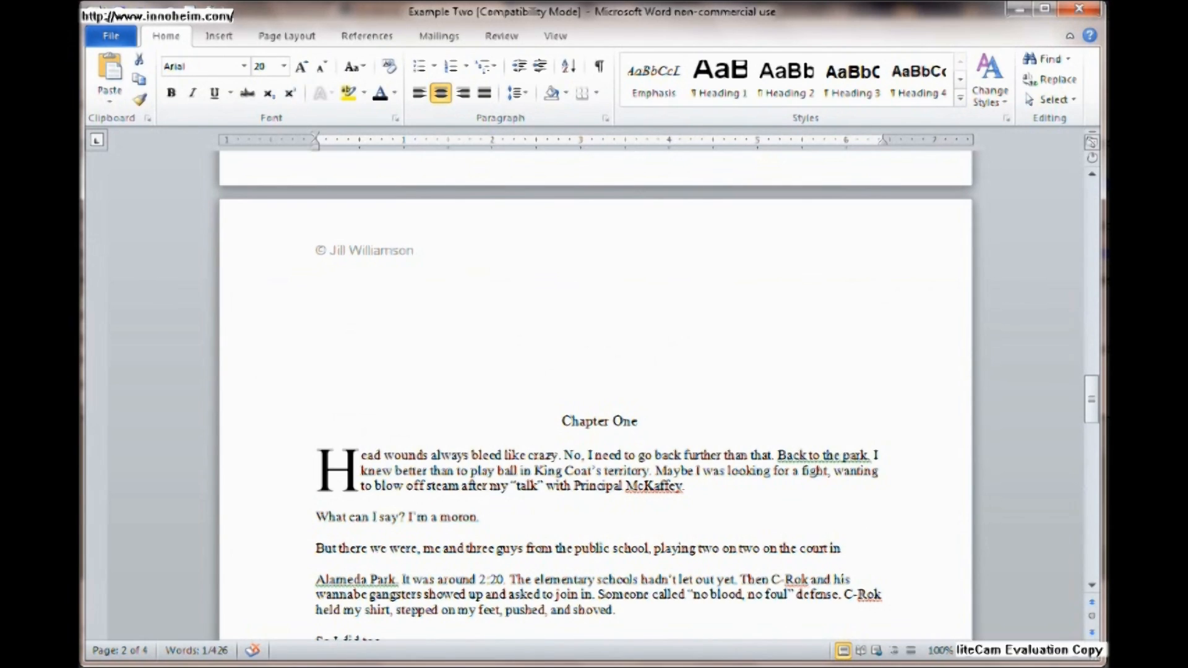
{"action": "scroll", "coordinate": [594, 396], "scroll_direction": "down", "scroll_amount": 3}
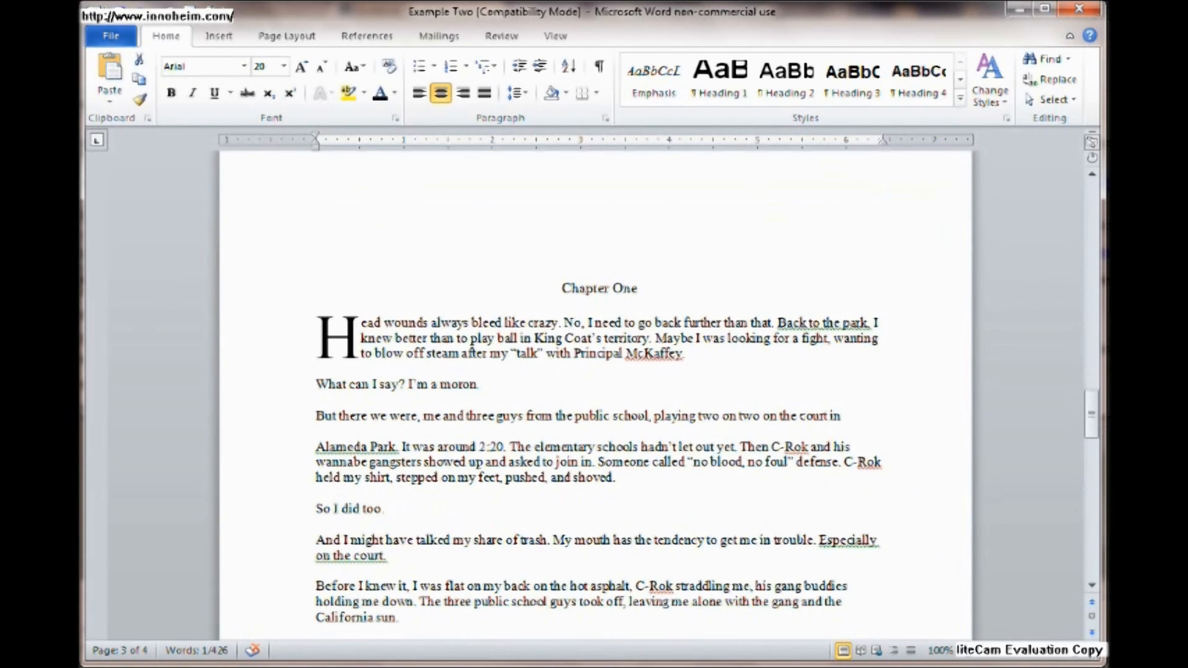
{"action": "left_click_drag", "start_coordinate": [316, 385], "coordinate": [411, 618]}
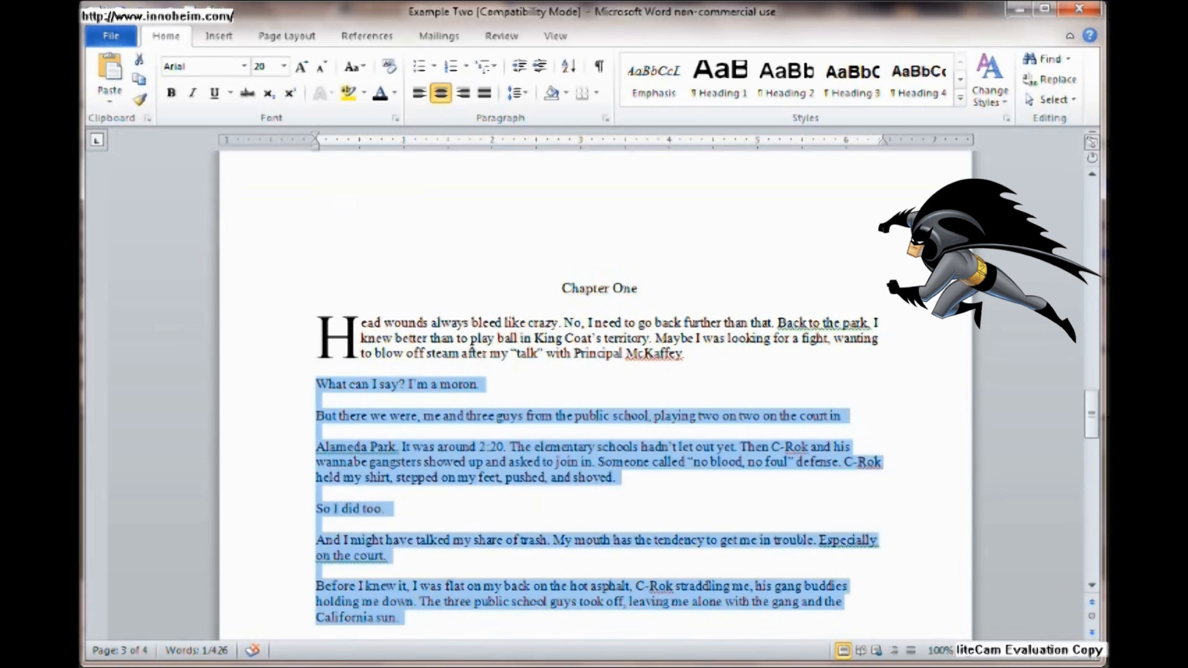
{"action": "scroll", "coordinate": [411, 617], "scroll_direction": "down", "scroll_amount": 1}
{"action": "scroll", "coordinate": [594, 396], "scroll_direction": "down", "scroll_amount": 2}
{"action": "scroll", "coordinate": [594, 396], "scroll_direction": "up", "scroll_amount": 4}
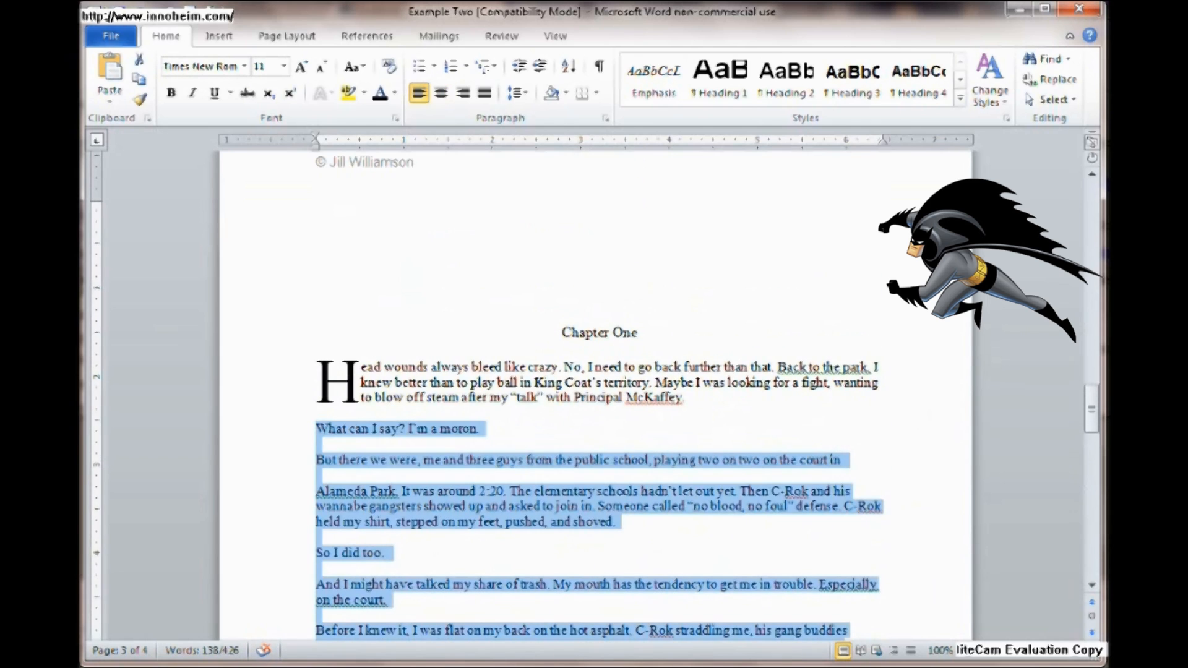
{"action": "left_click", "coordinate": [481, 429]}
{"action": "left_click", "coordinate": [689, 398]}
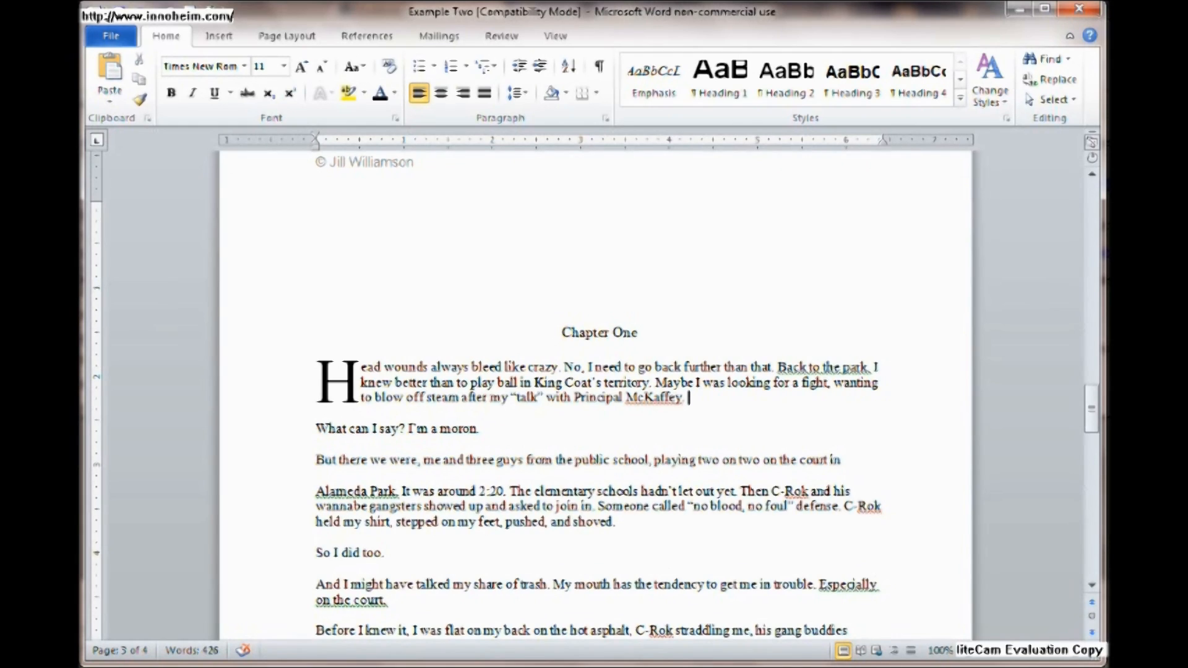
{"action": "scroll", "coordinate": [594, 396], "scroll_direction": "up", "scroll_amount": 1}
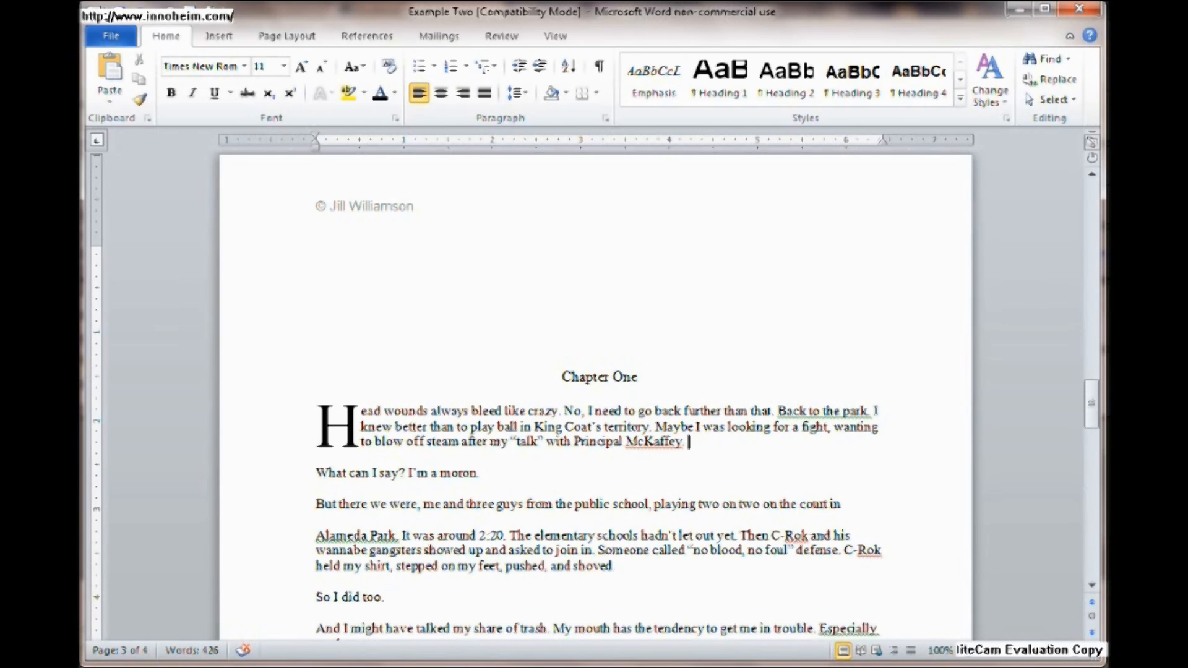
{"action": "scroll", "coordinate": [595, 396], "scroll_direction": "down", "scroll_amount": 4}
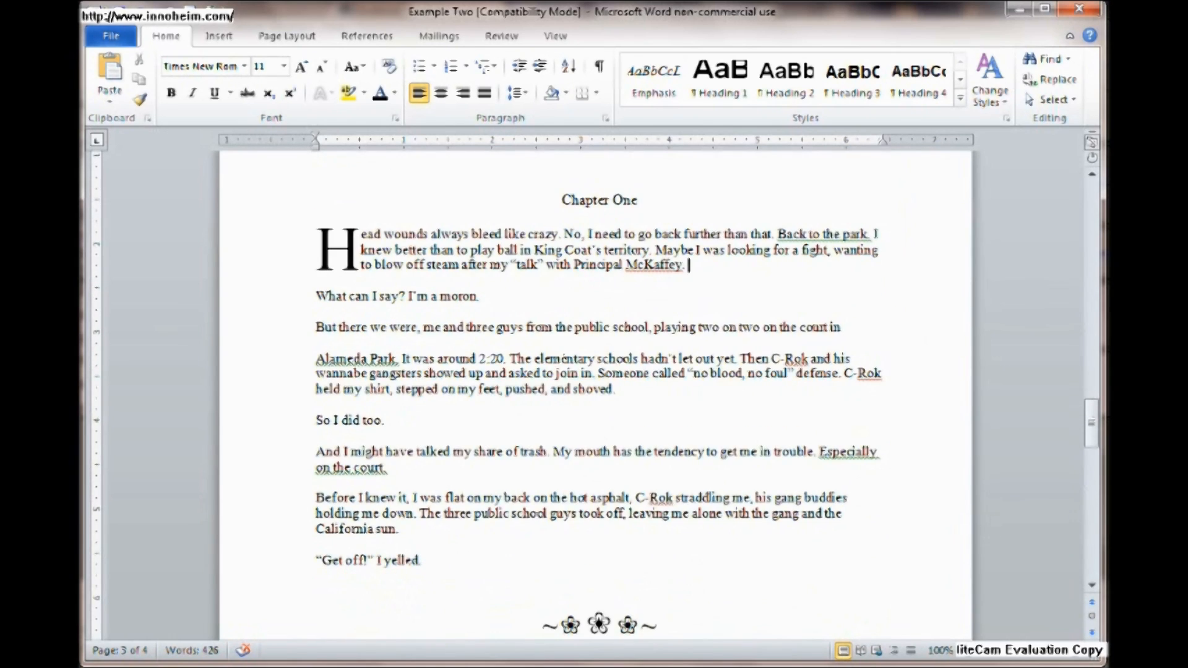
Inspect the drop cap "H" opening Chapter One, the flower scene-break ornament and the blank line between paragraphs
{"action": "double_click", "coordinate": [337, 249]}
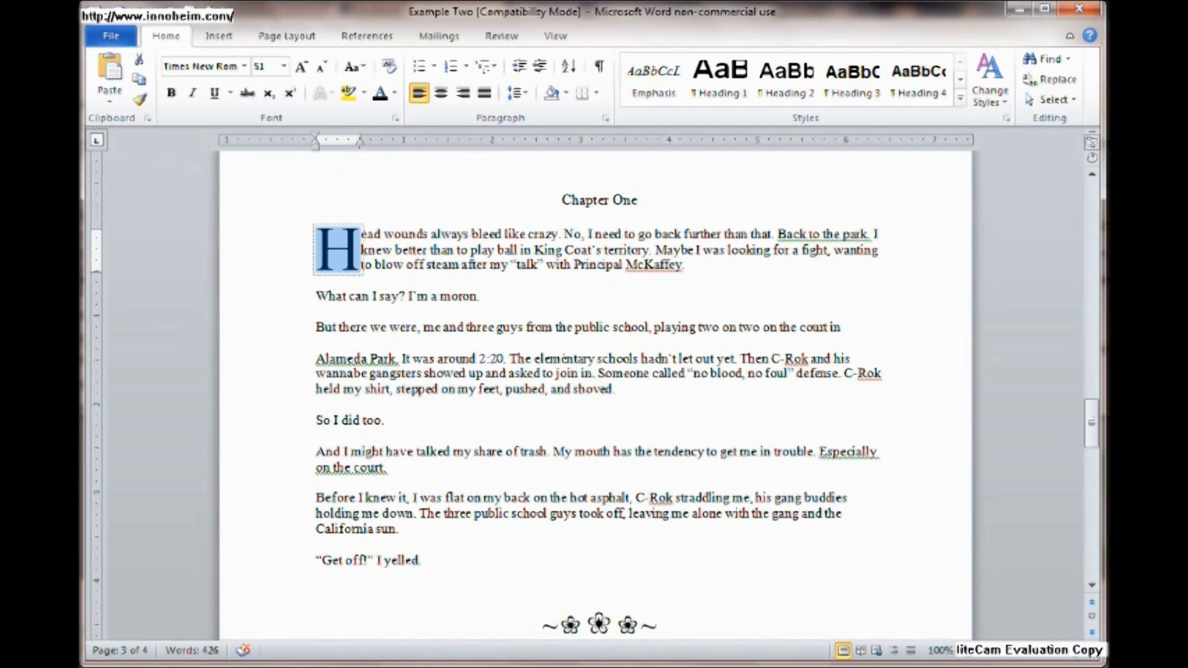
{"action": "triple_click", "coordinate": [602, 623]}
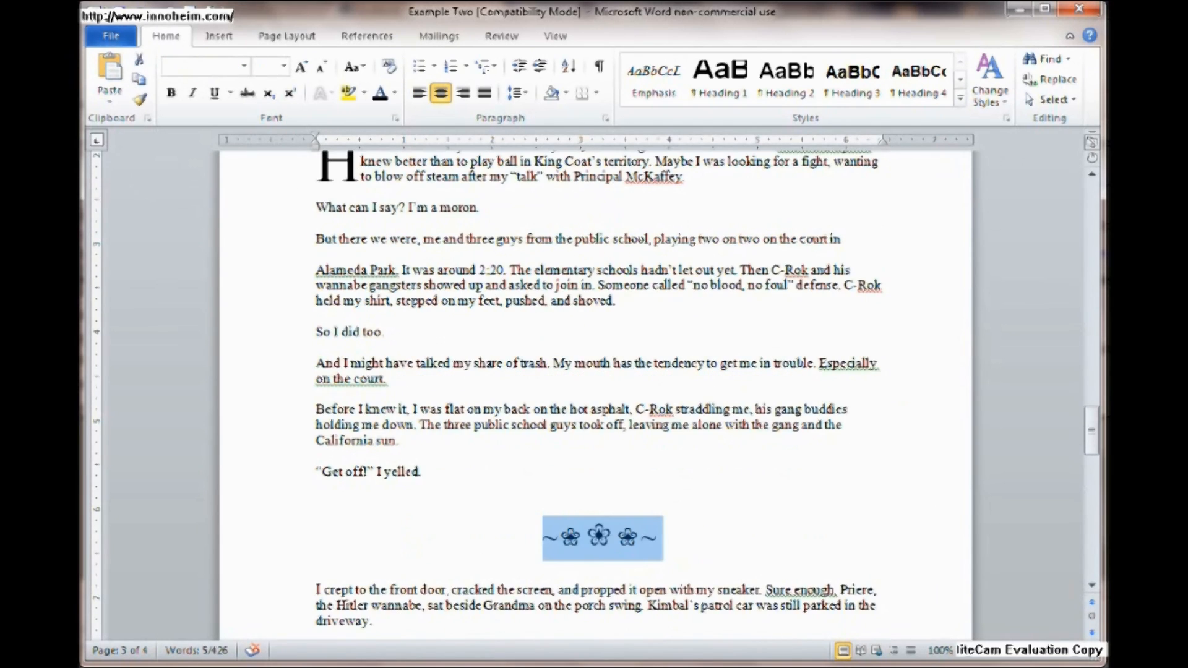
{"action": "left_click", "coordinate": [316, 482]}
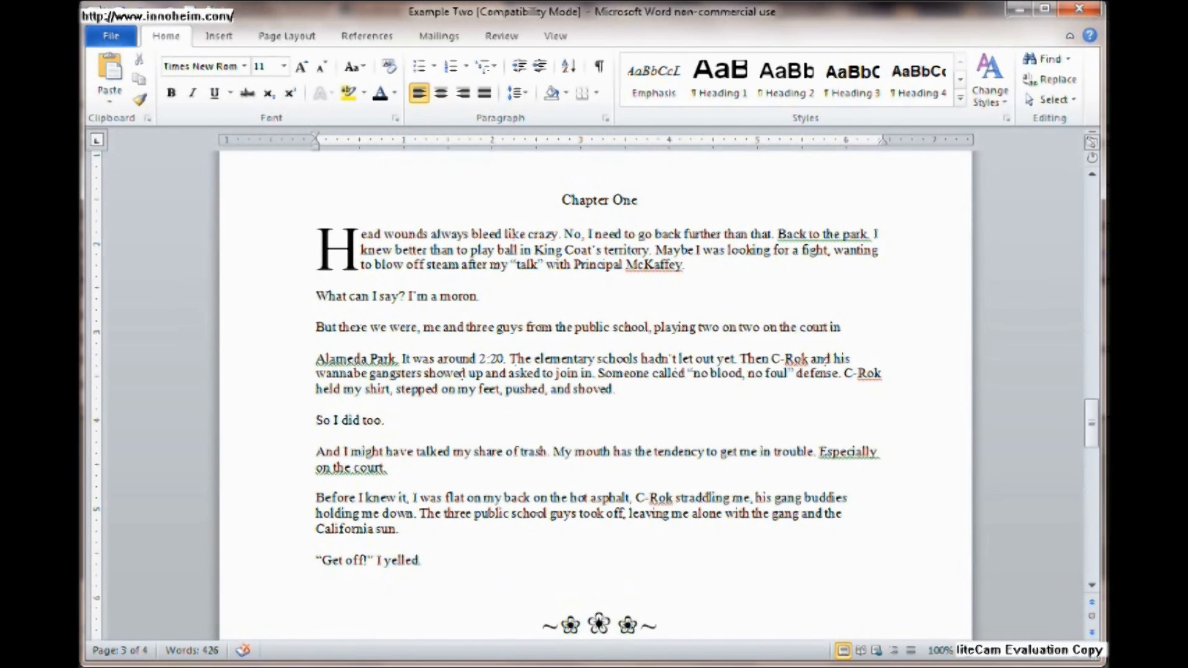
{"action": "scroll", "coordinate": [596, 396], "scroll_direction": "down", "scroll_amount": 1}
{"action": "scroll", "coordinate": [596, 396], "scroll_direction": "up", "scroll_amount": 2}
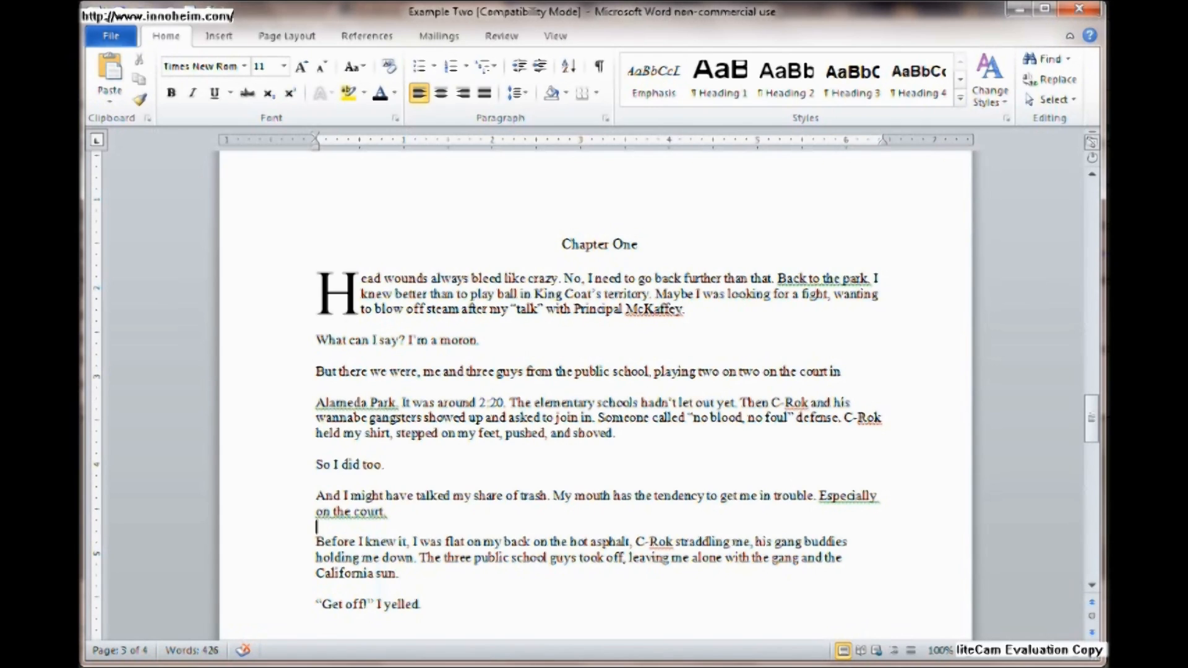
{"action": "left_click", "coordinate": [337, 294]}
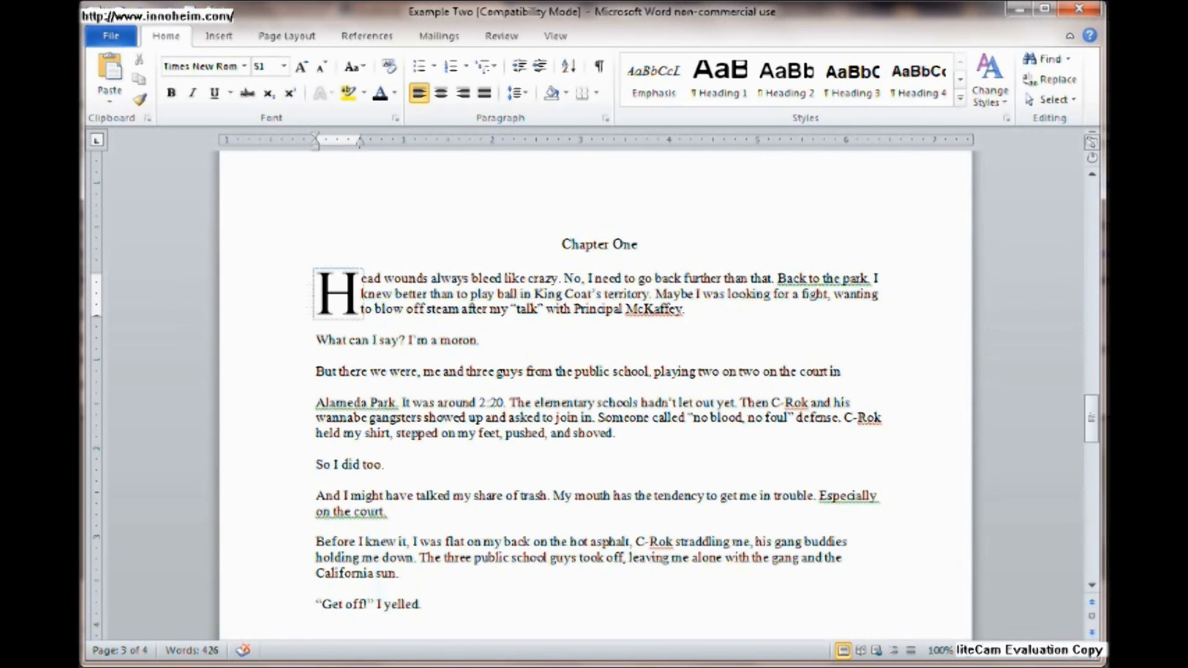
{"action": "left_click", "coordinate": [690, 309]}
{"action": "scroll", "coordinate": [690, 310], "scroll_direction": "down", "scroll_amount": 7}
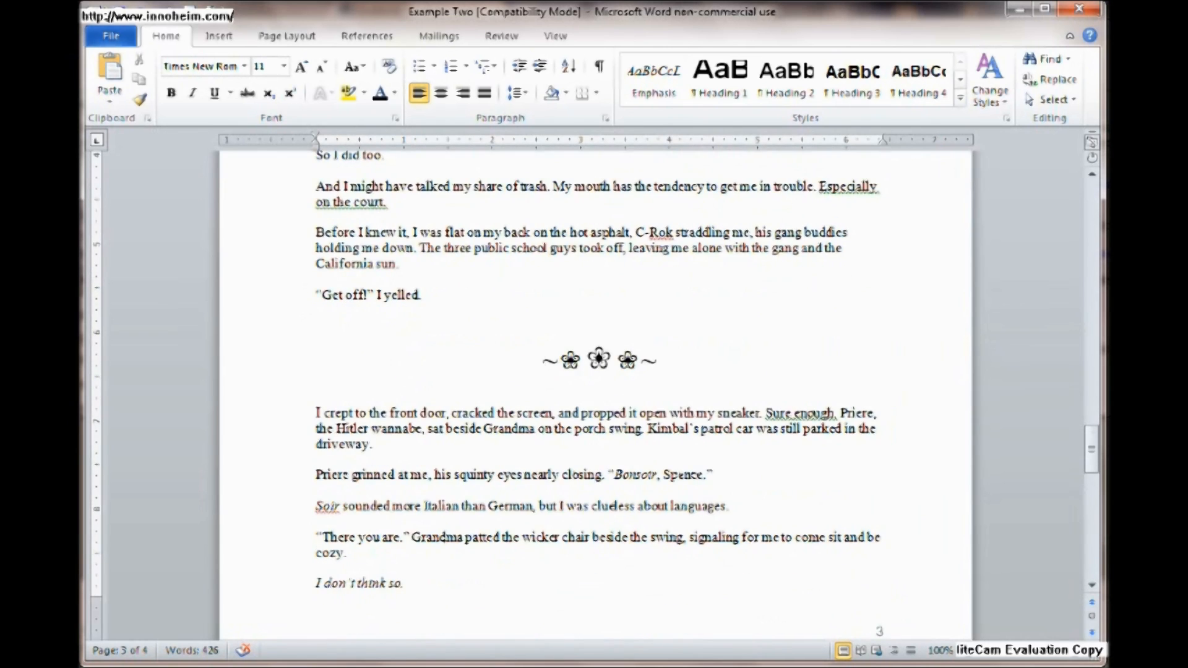
Replace the flower scene-break ornament after "Get off!" I yelled. with three asterisks (***) at 12 pt
{"action": "left_click_drag", "start_coordinate": [543, 362], "coordinate": [662, 363]}
{"action": "key", "text": "Delete"}
{"action": "type", "text": "***"}
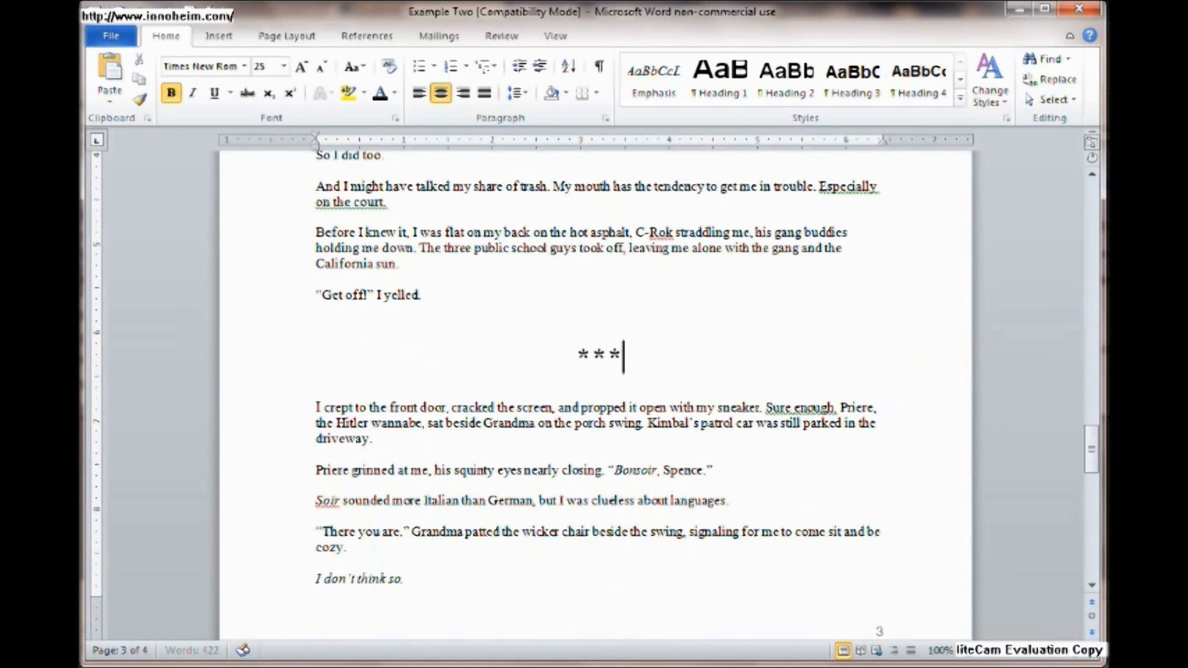
{"action": "key", "text": "shift+Home"}
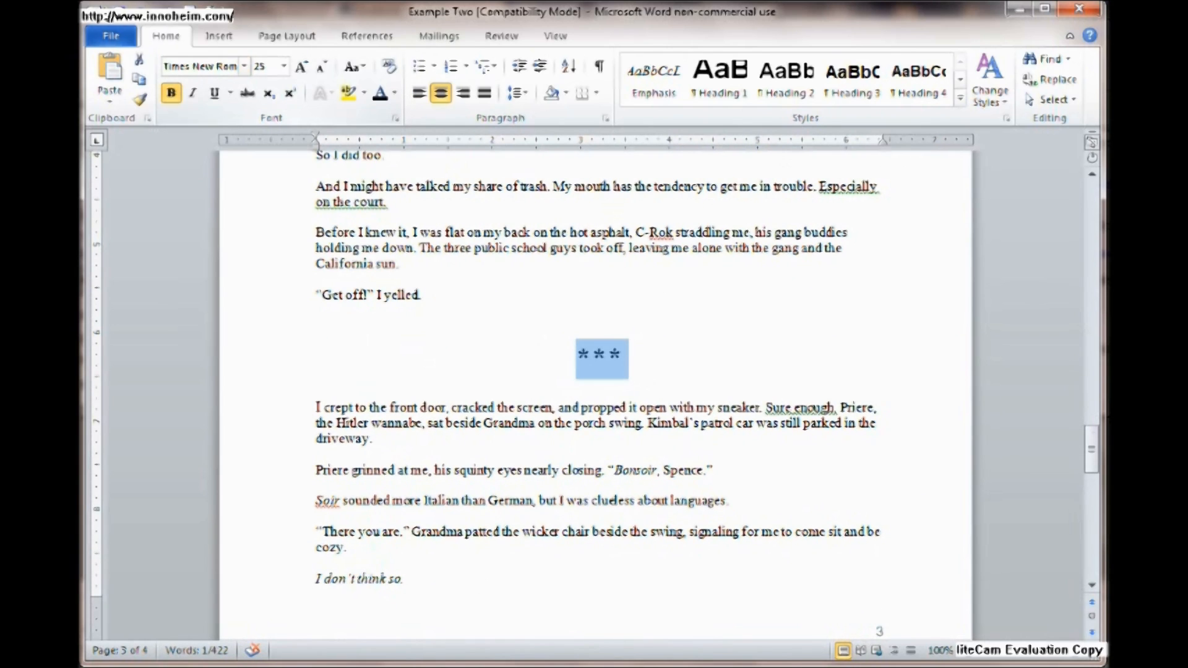
{"action": "key", "text": "ctrl+space"}
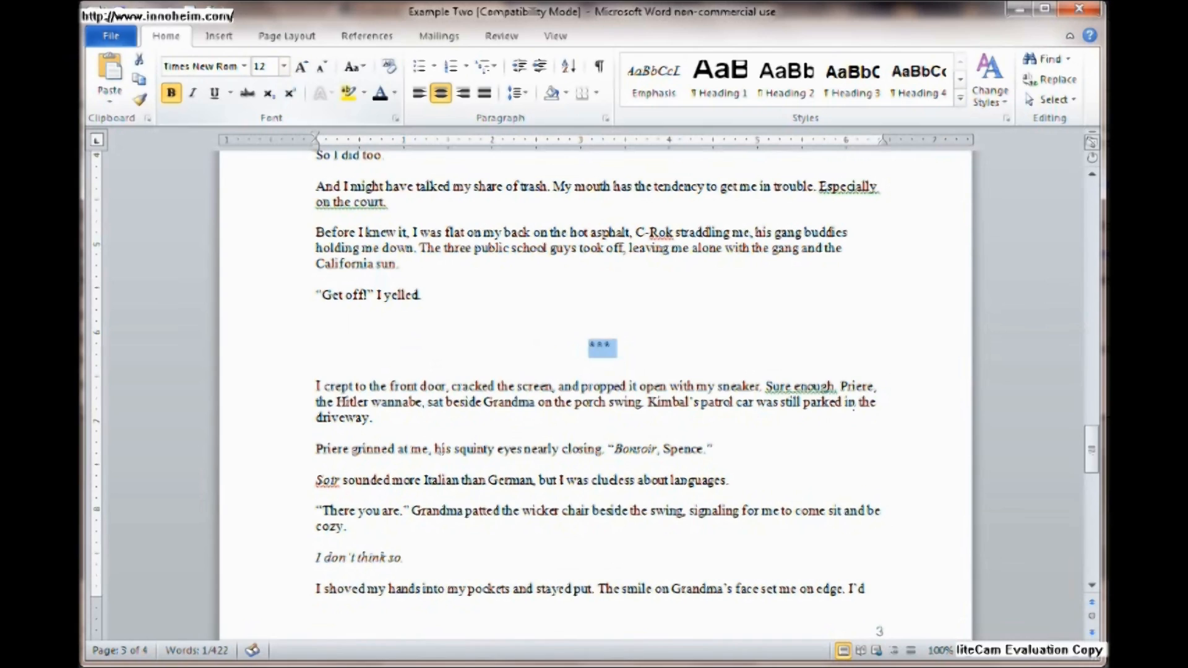
{"action": "left_click", "coordinate": [614, 386]}
Left-align the asterisk scene break and indent it from the margin
{"action": "left_click", "coordinate": [597, 346]}
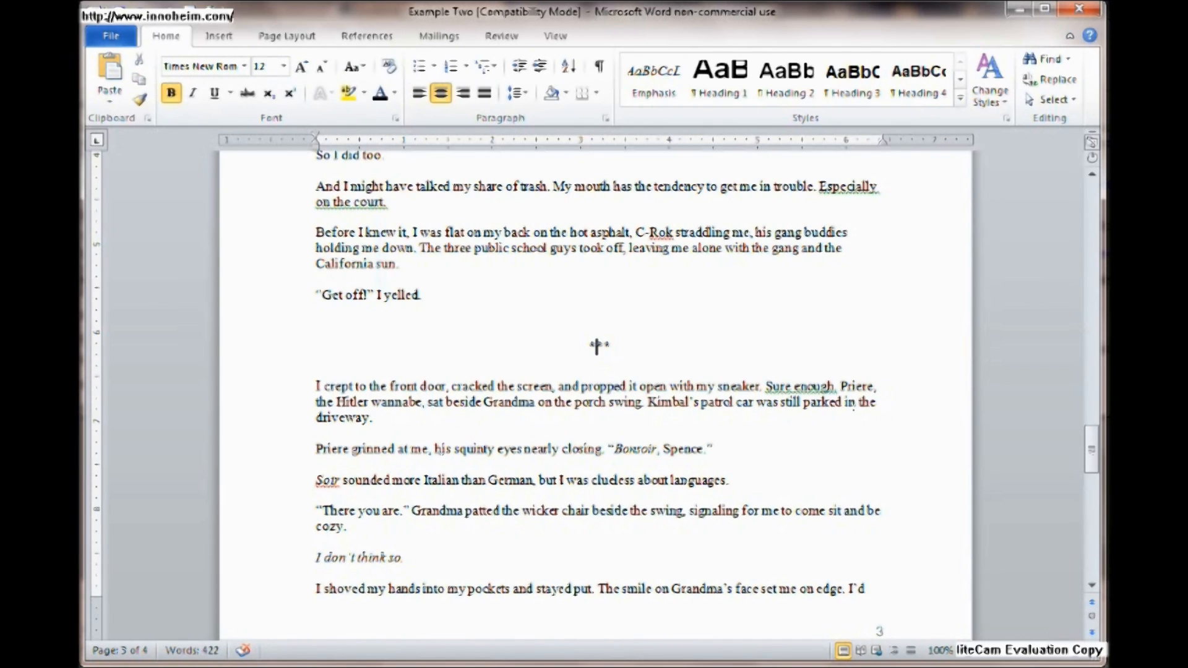
{"action": "key", "text": "ctrl+l"}
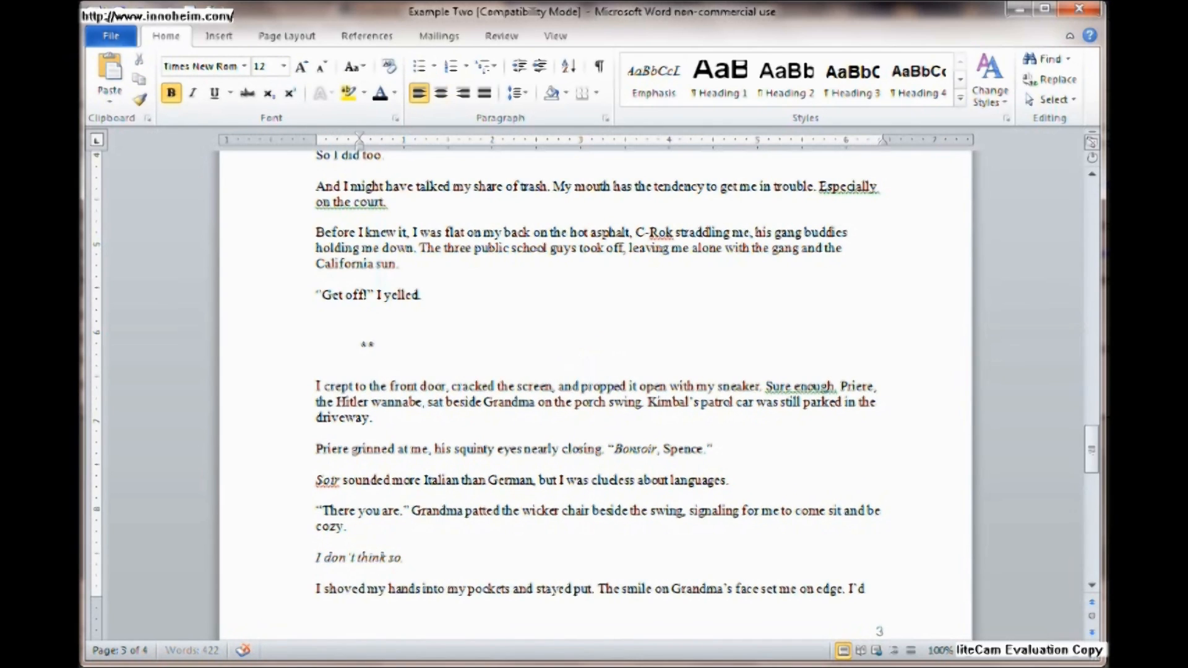
{"action": "key", "text": "Tab"}
{"action": "key", "text": "Right"}
{"action": "key", "text": "Right"}
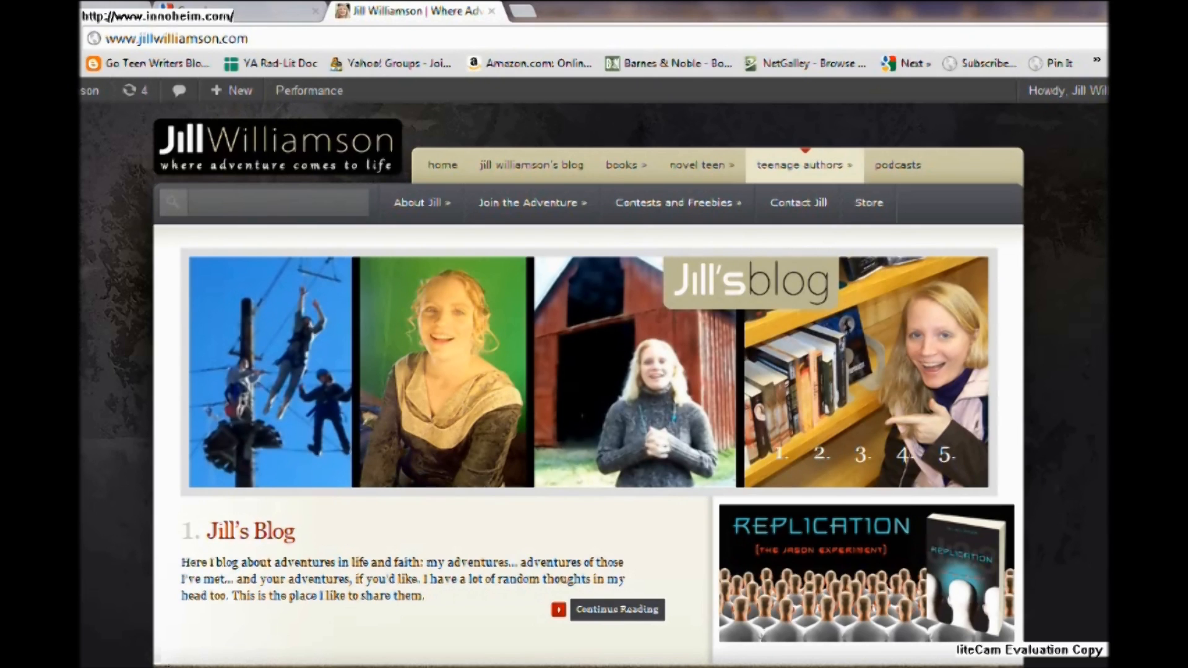
Switch to the author's website in the browser, open the video writing tutorials page and look through the manuscript formatting series
{"action": "mouse_move", "coordinate": [801, 164]}
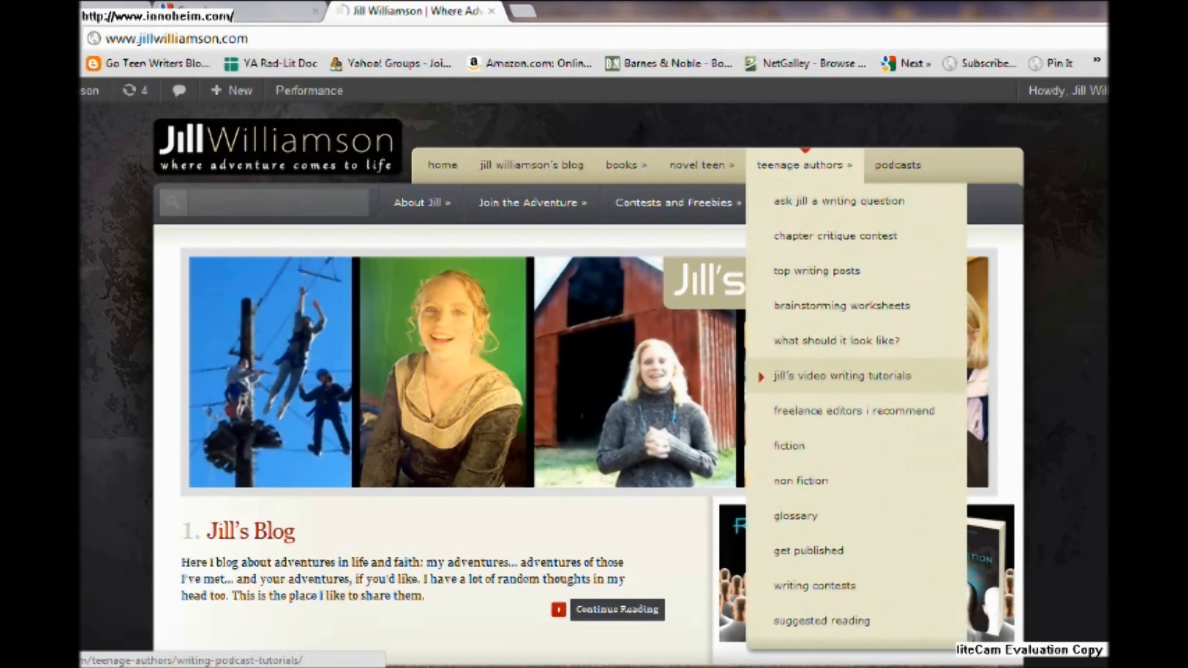
{"action": "left_click", "coordinate": [842, 376]}
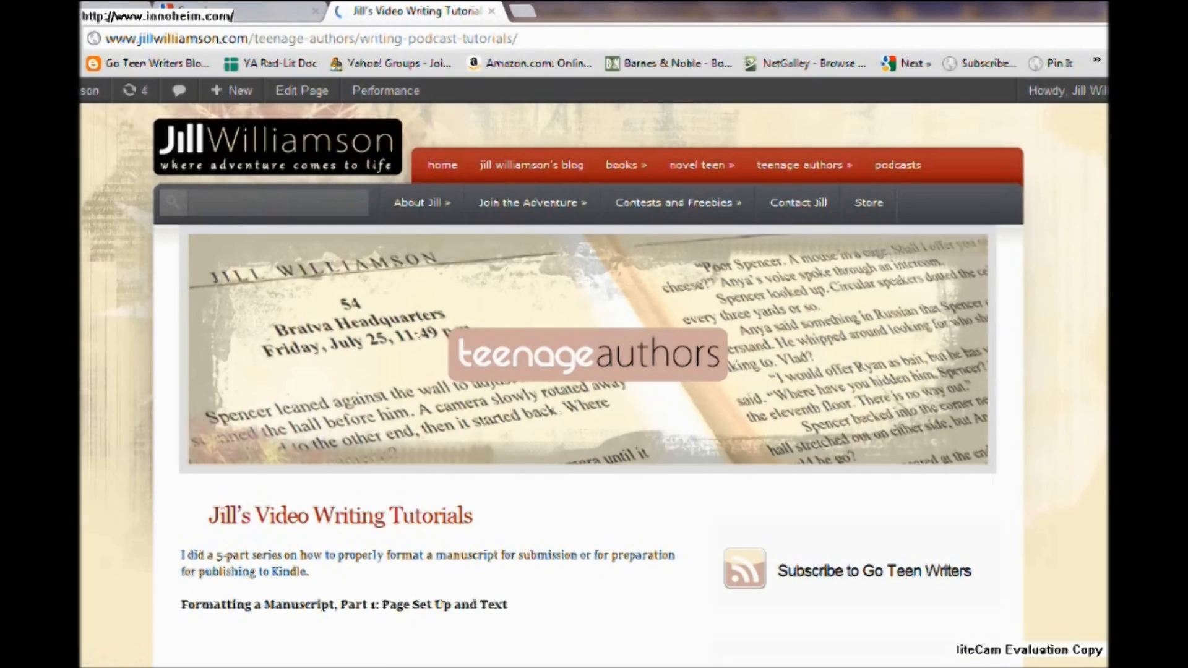
{"action": "scroll", "coordinate": [594, 371], "scroll_direction": "down", "scroll_amount": 4}
{"action": "scroll", "coordinate": [594, 383], "scroll_direction": "down", "scroll_amount": 5}
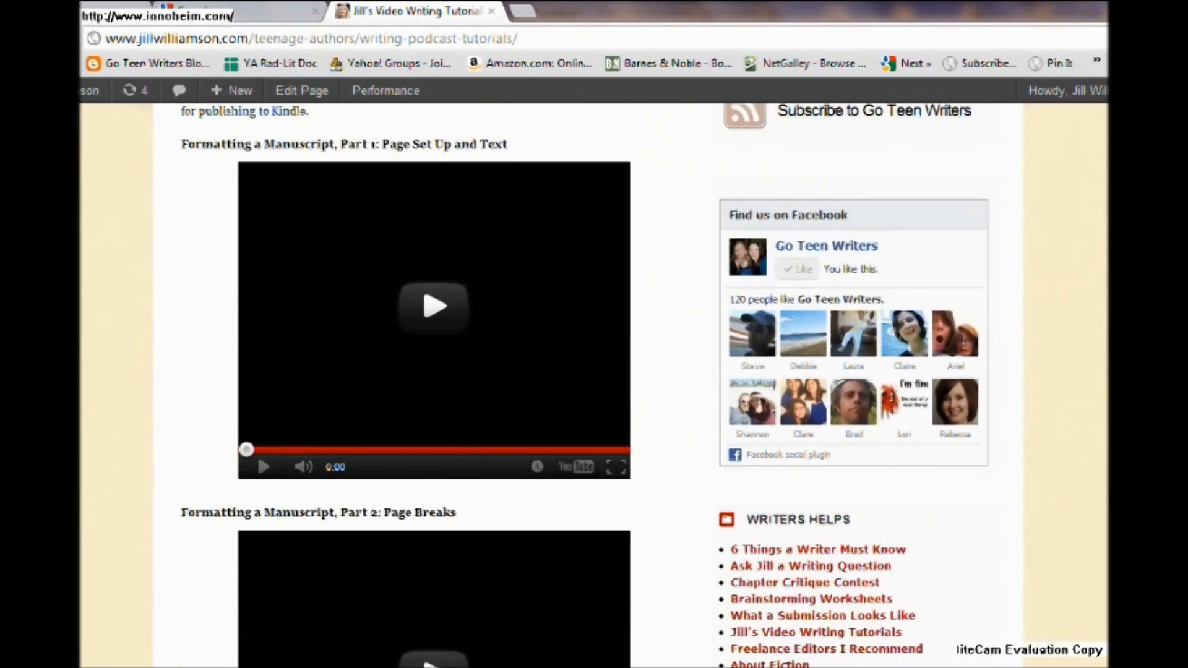
{"action": "scroll", "coordinate": [594, 383], "scroll_direction": "down", "scroll_amount": 15}
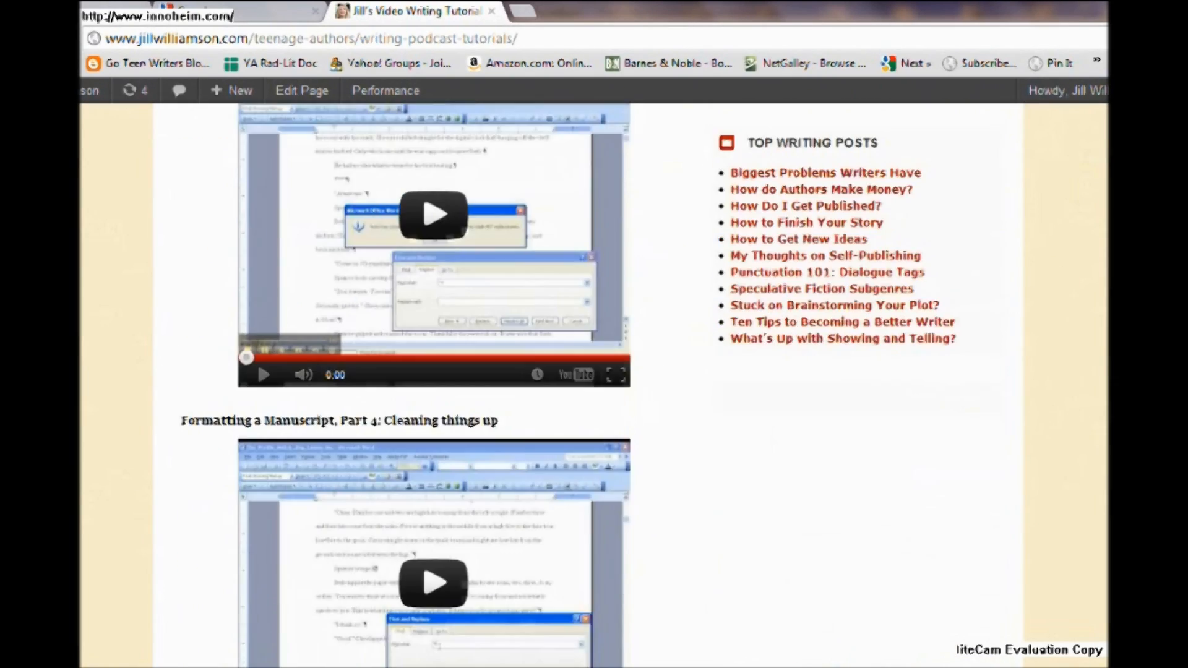
{"action": "scroll", "coordinate": [594, 383], "scroll_direction": "down", "scroll_amount": 1}
{"action": "scroll", "coordinate": [594, 384], "scroll_direction": "up", "scroll_amount": 14}
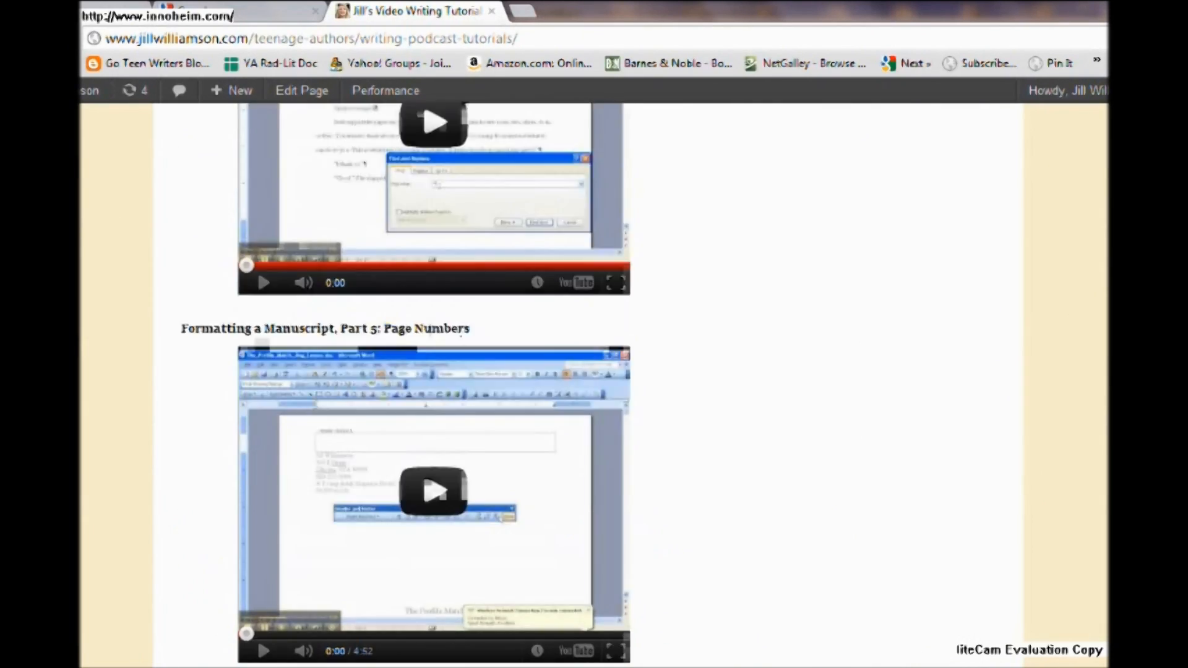
{"action": "scroll", "coordinate": [594, 384], "scroll_direction": "up", "scroll_amount": 12}
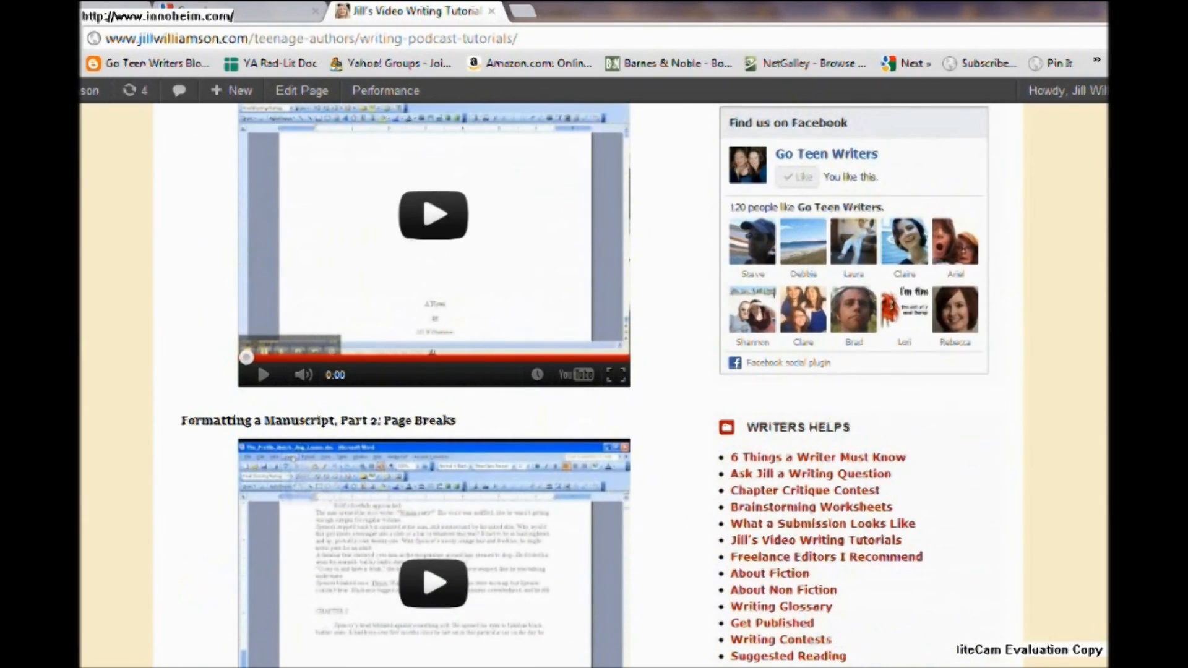
{"action": "scroll", "coordinate": [594, 383], "scroll_direction": "up", "scroll_amount": 3}
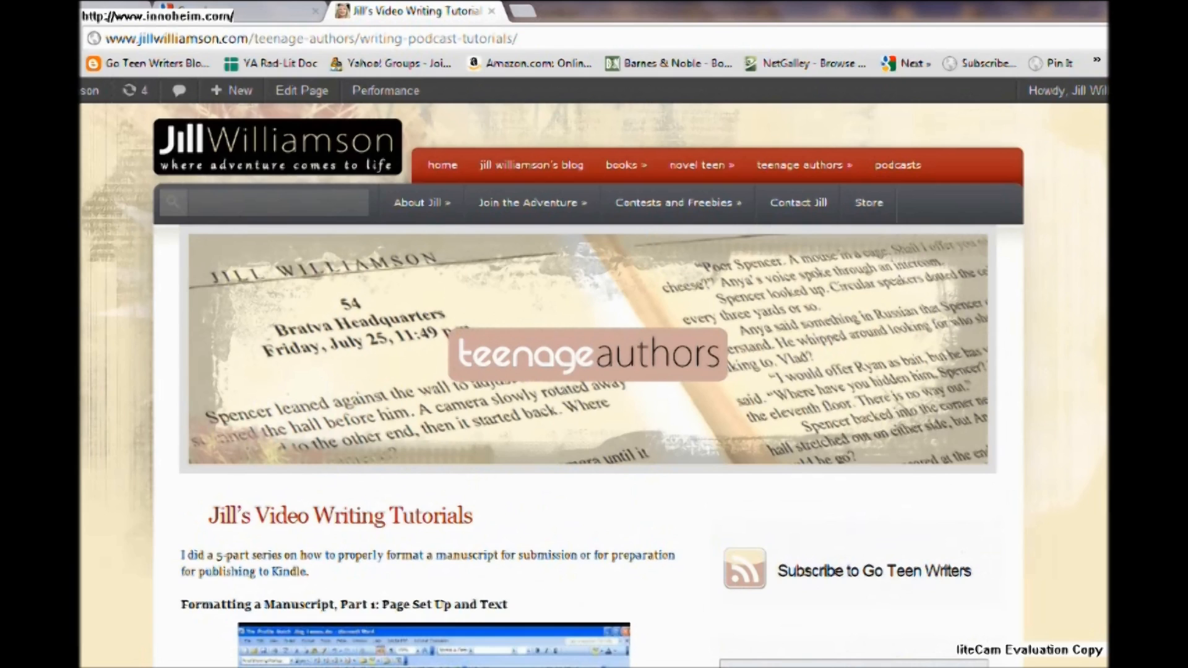
{"action": "scroll", "coordinate": [594, 384], "scroll_direction": "down", "scroll_amount": 4}
{"action": "scroll", "coordinate": [594, 384], "scroll_direction": "up", "scroll_amount": 3}
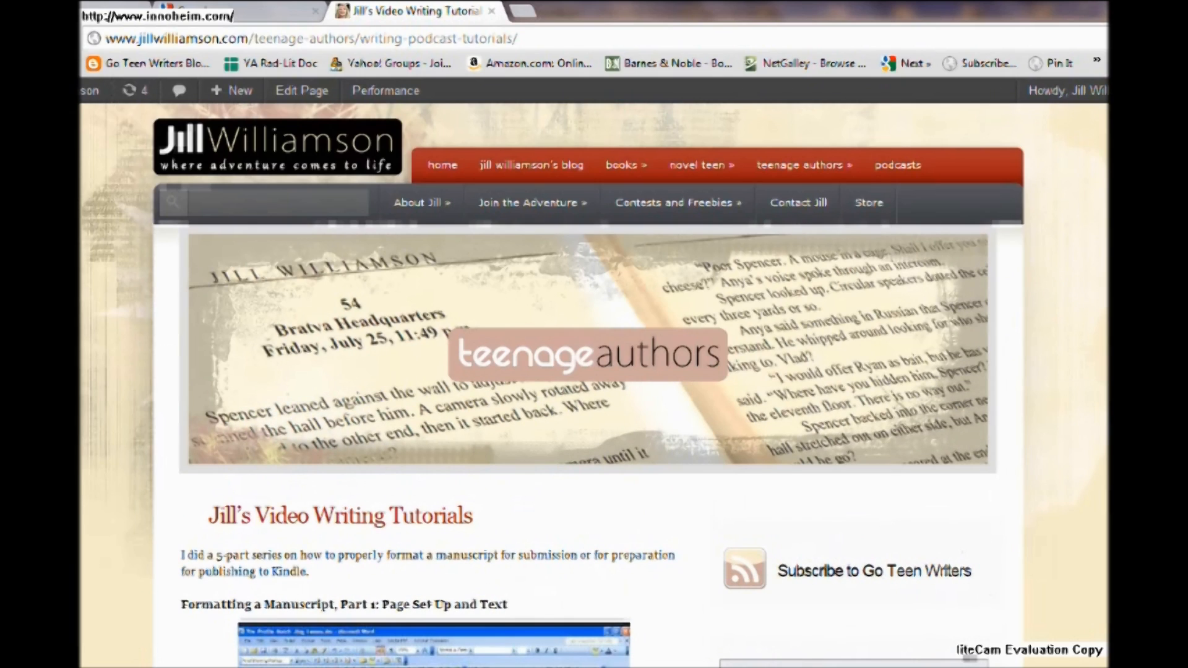